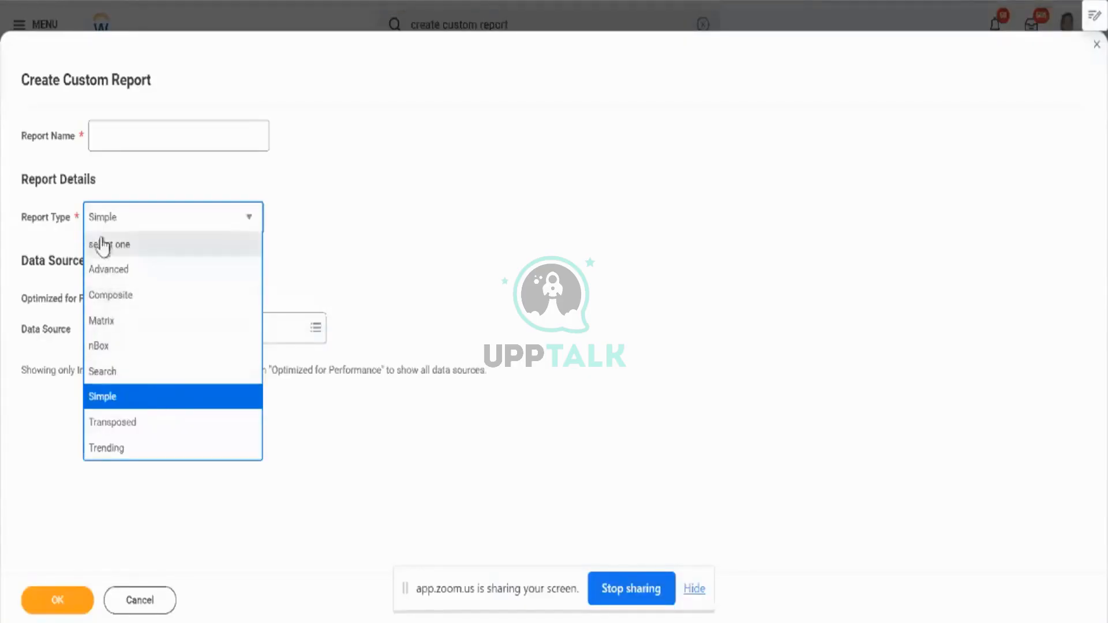
- Fill in the report name for the advanced test report and set the report type to Advanced
{"action": "left_click", "coordinate": [114, 141]}
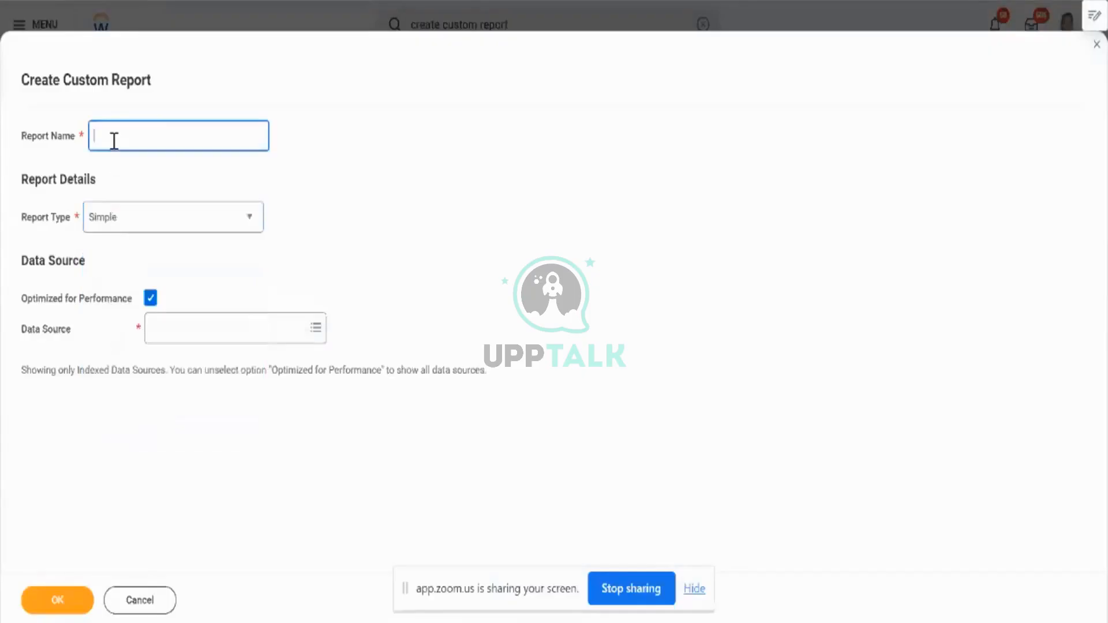
{"action": "type", "text": "Test_Aryan_Advance_d_Report"}
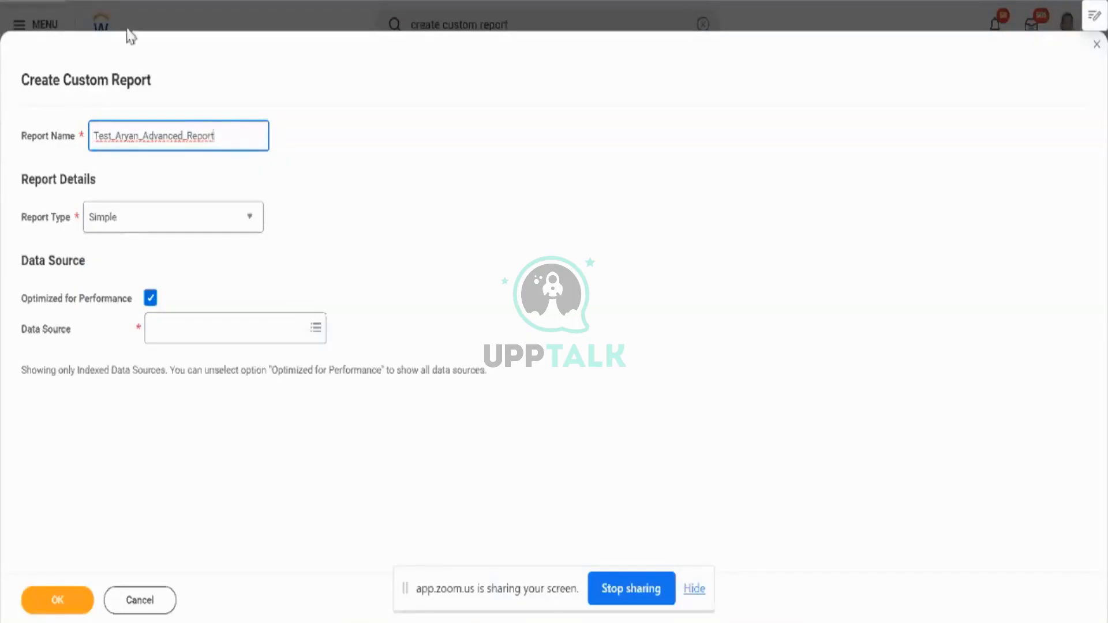
{"action": "double_click", "coordinate": [153, 138]}
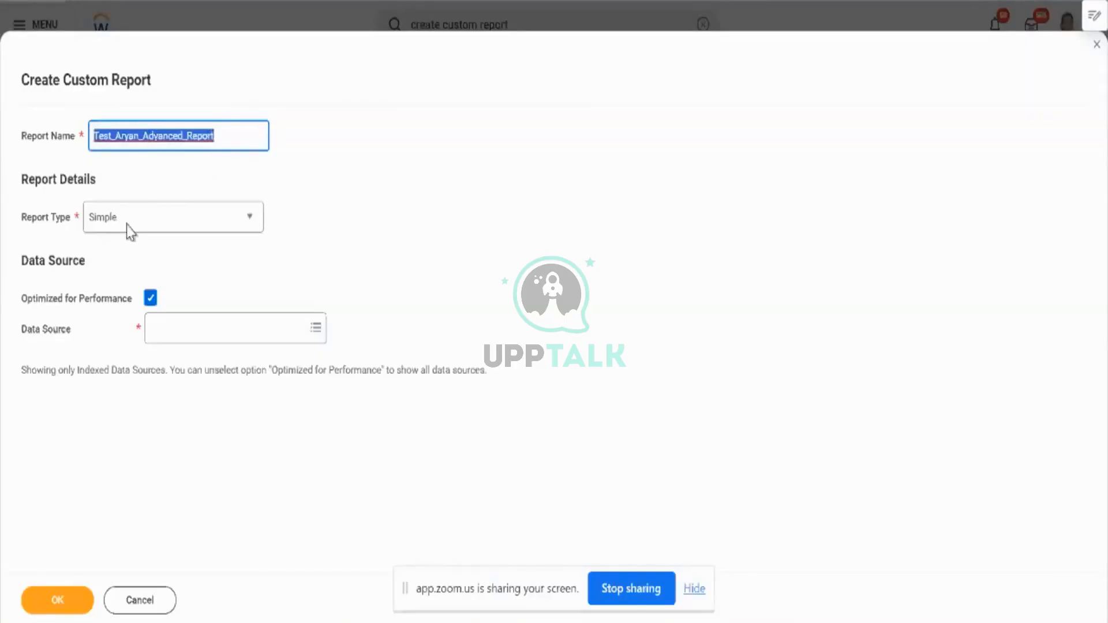
{"action": "left_click", "coordinate": [184, 218]}
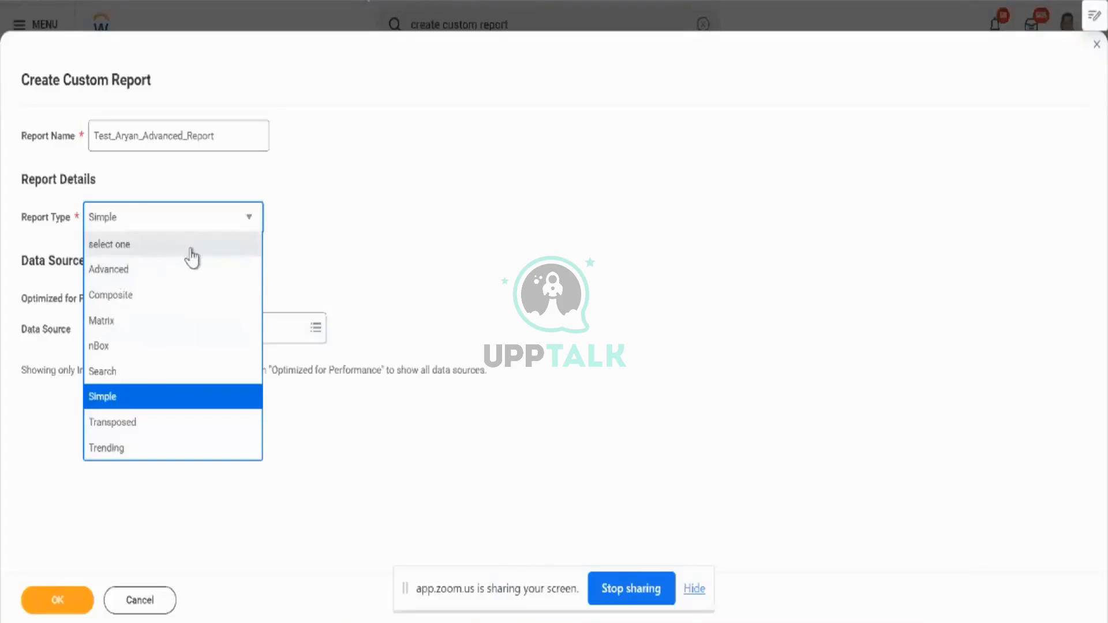
{"action": "left_click", "coordinate": [169, 276]}
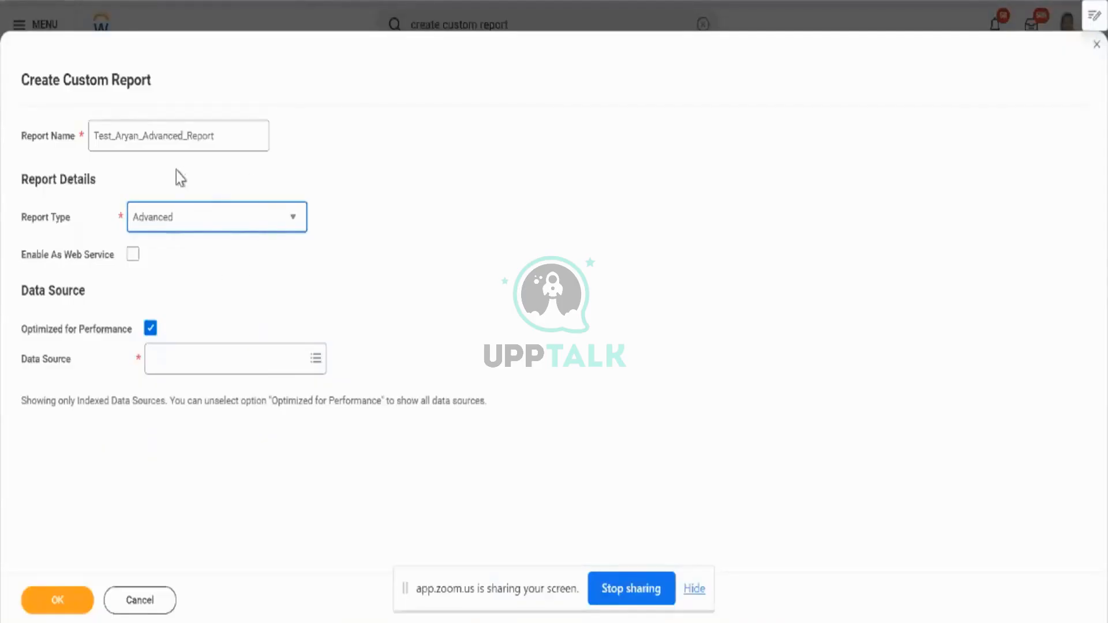
{"action": "left_click", "coordinate": [202, 218]}
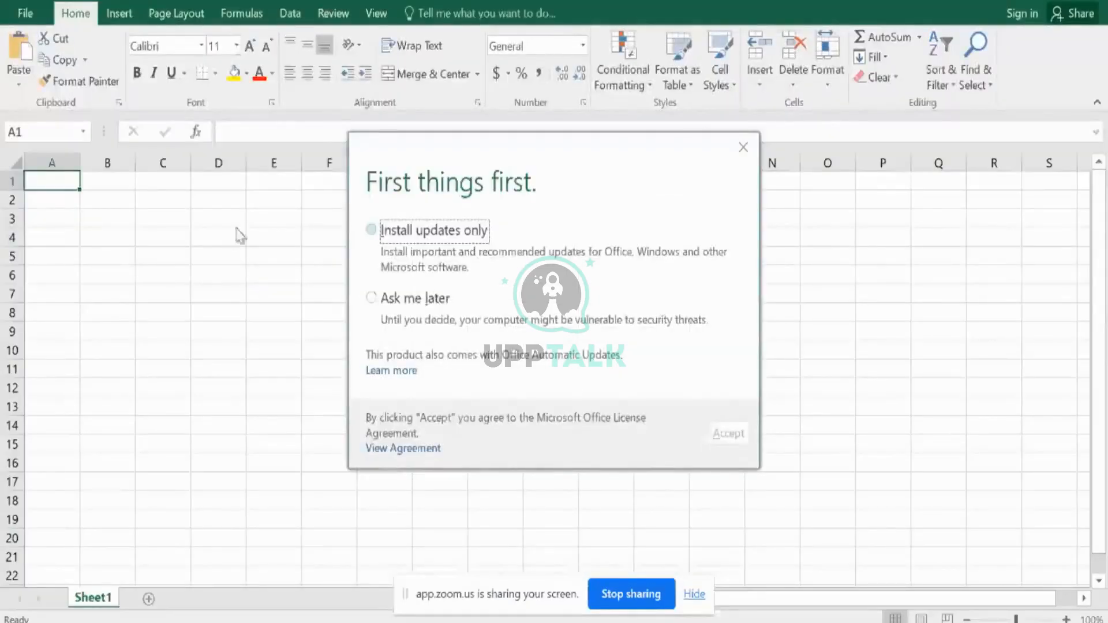
- In Excel, accept the Ask me later update option and enter the heading "Month / City" in cell A1
{"action": "left_click", "coordinate": [434, 311]}
{"action": "left_click", "coordinate": [722, 437]}
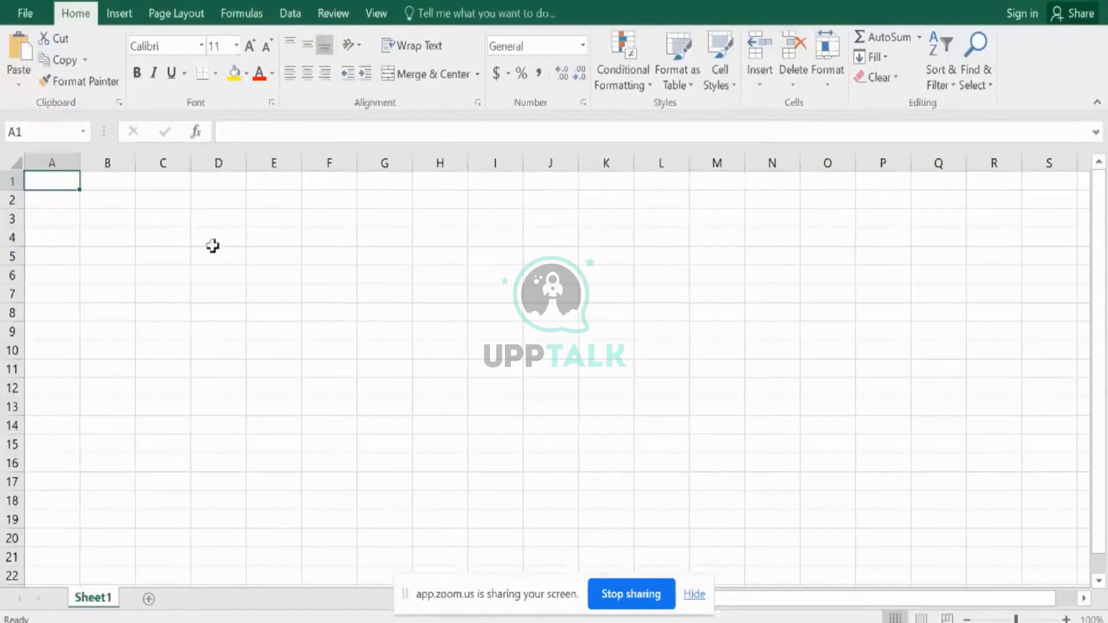
{"action": "type", "text": "Month"}
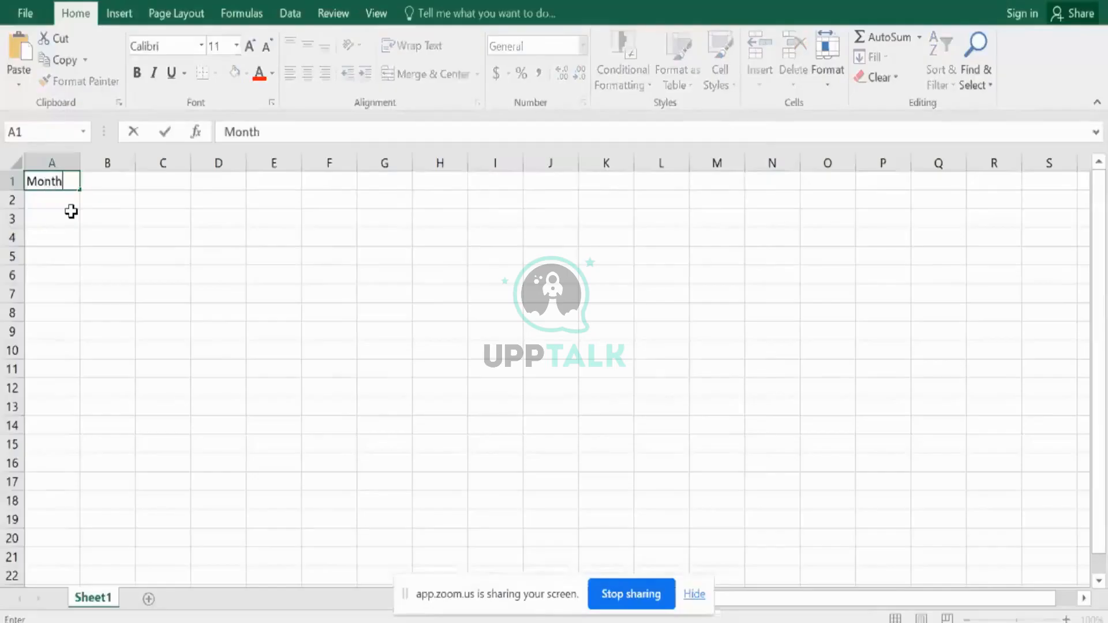
{"action": "key", "text": "Tab"}
{"action": "type", "text": "Rain"}
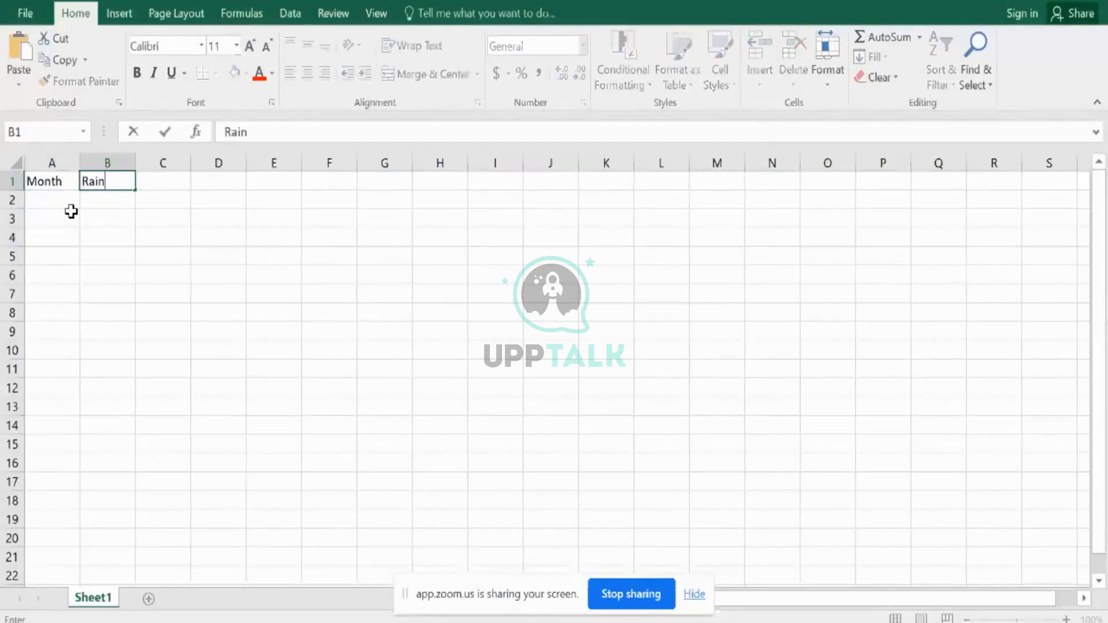
{"action": "key", "text": "Escape"}
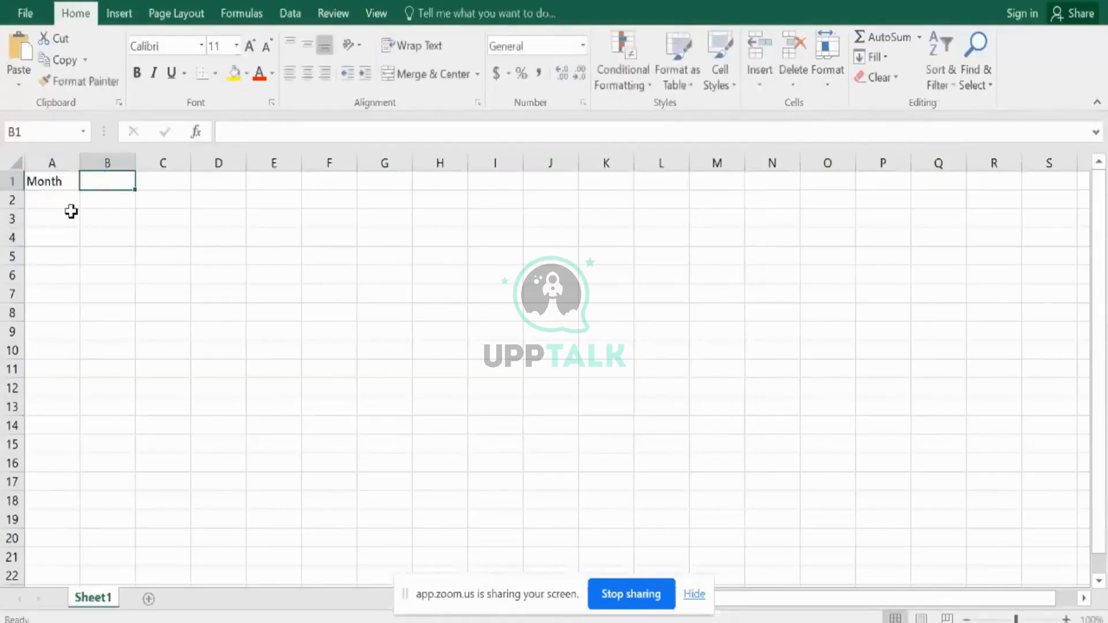
{"action": "double_click", "coordinate": [71, 180]}
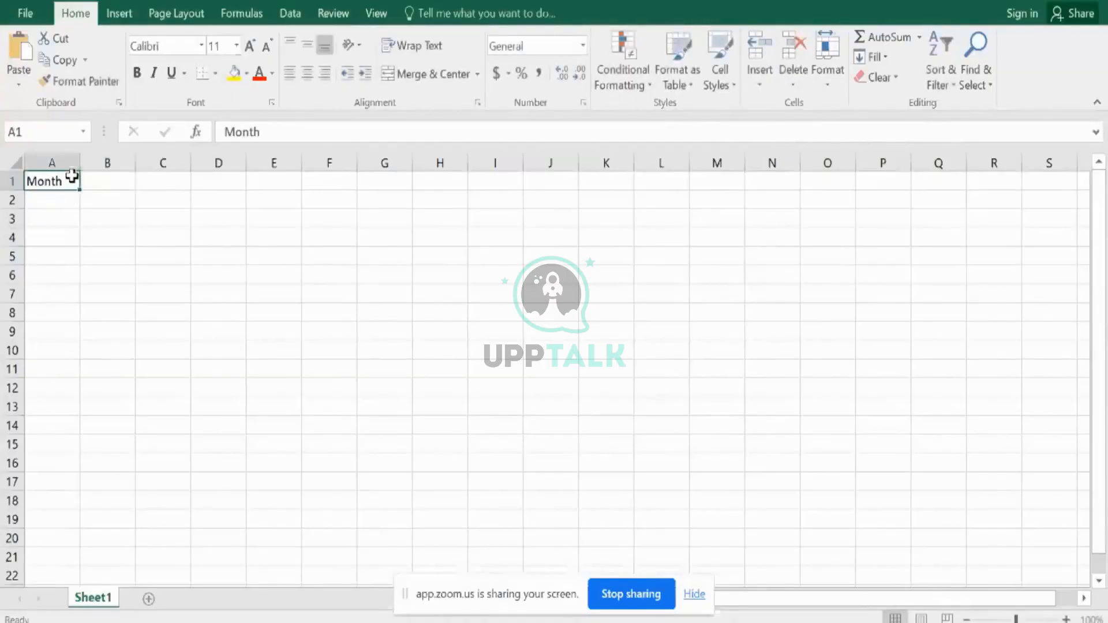
{"action": "type", "text": "/"}
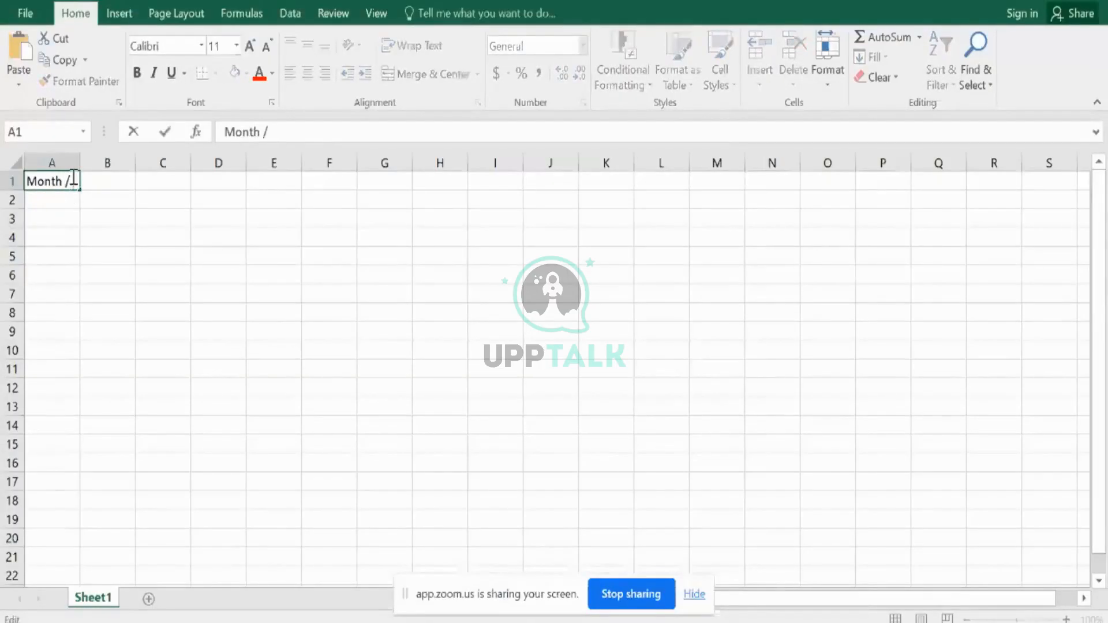
{"action": "type", "text": " City"}
{"action": "key", "text": "Return"}
- Enter Jan 2023 in A2, fill the months down to Jun-23 in A7, and widen column A to fit its heading
{"action": "type", "text": "J"}
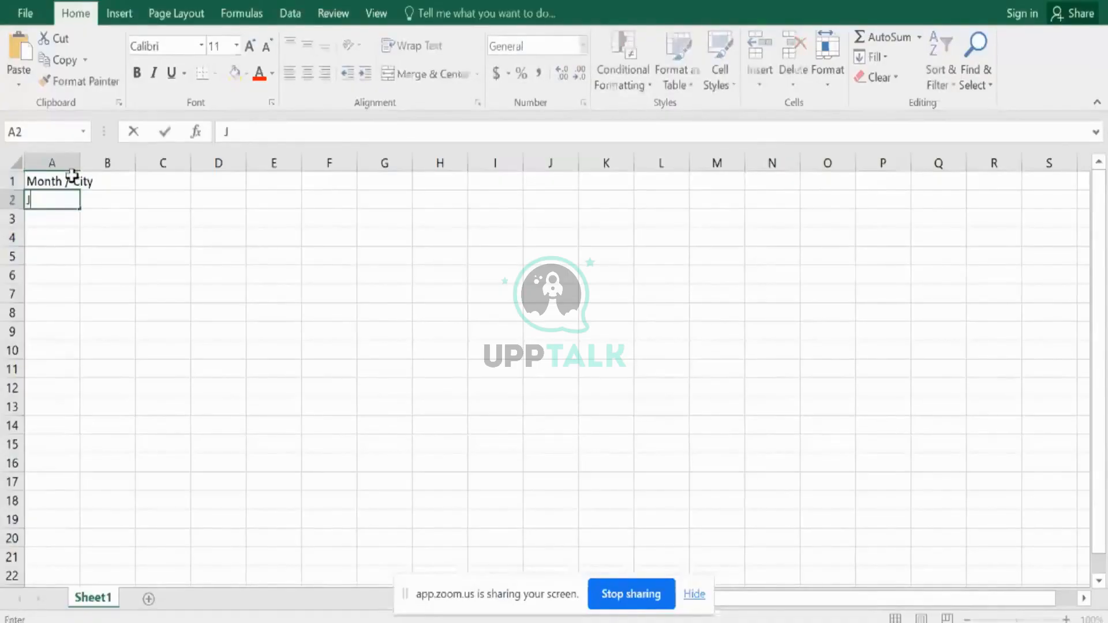
{"action": "type", "text": "an 2023"}
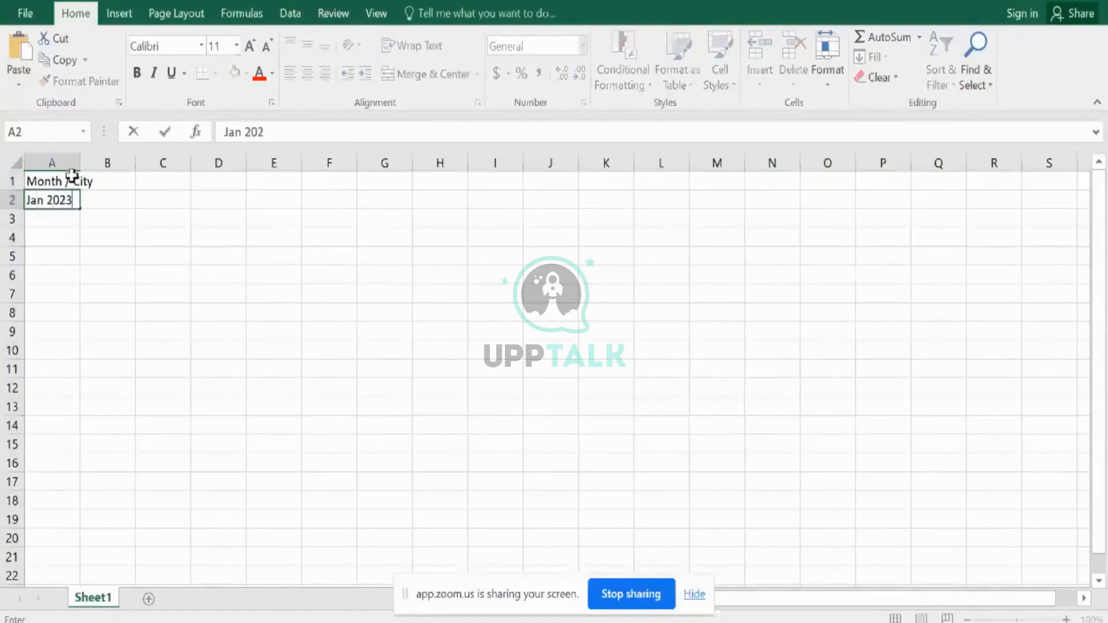
{"action": "key", "text": "Return"}
{"action": "left_click", "coordinate": [69, 202]}
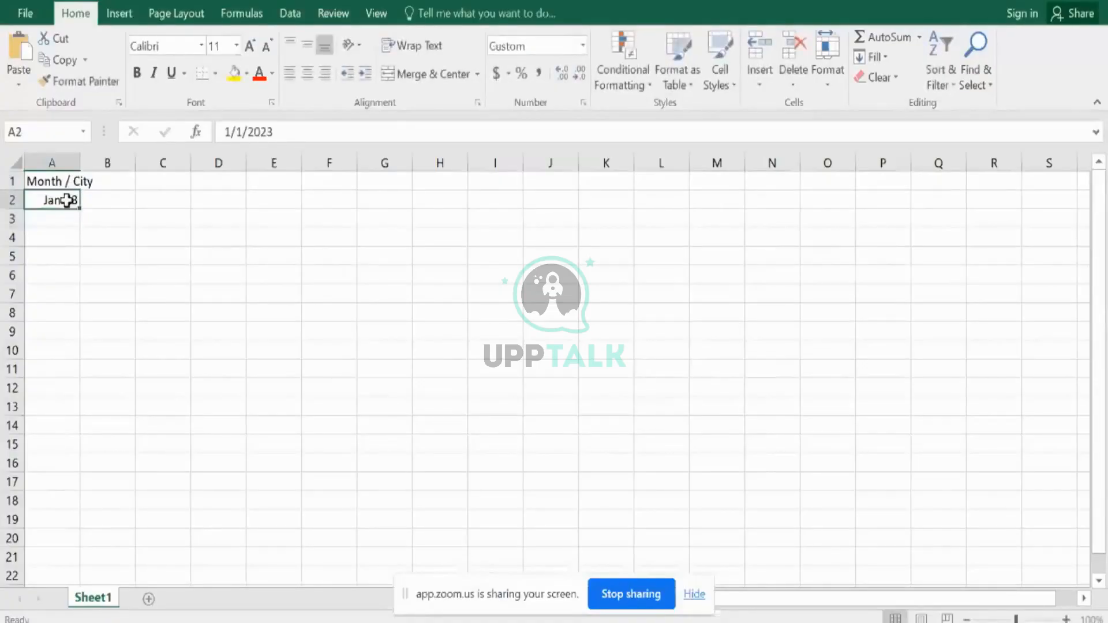
{"action": "left_click_drag", "start_coordinate": [78, 211], "coordinate": [79, 303]}
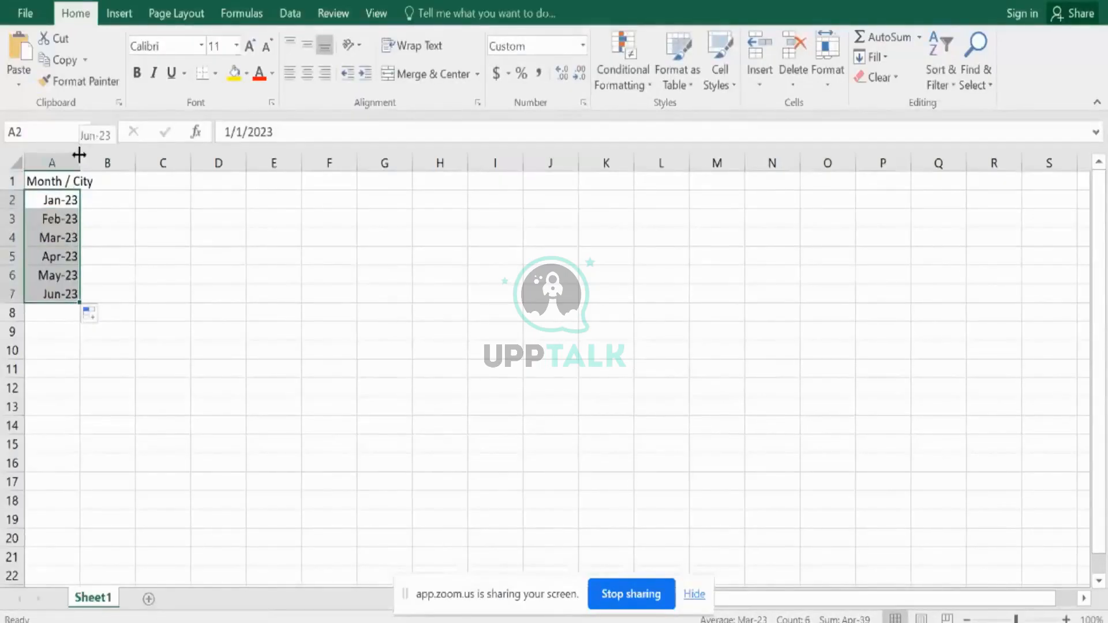
{"action": "left_click_drag", "start_coordinate": [79, 163], "coordinate": [96, 163]}
- Enter the city headings New York, California and Delhi in cells B1 to D1
{"action": "left_click", "coordinate": [121, 180]}
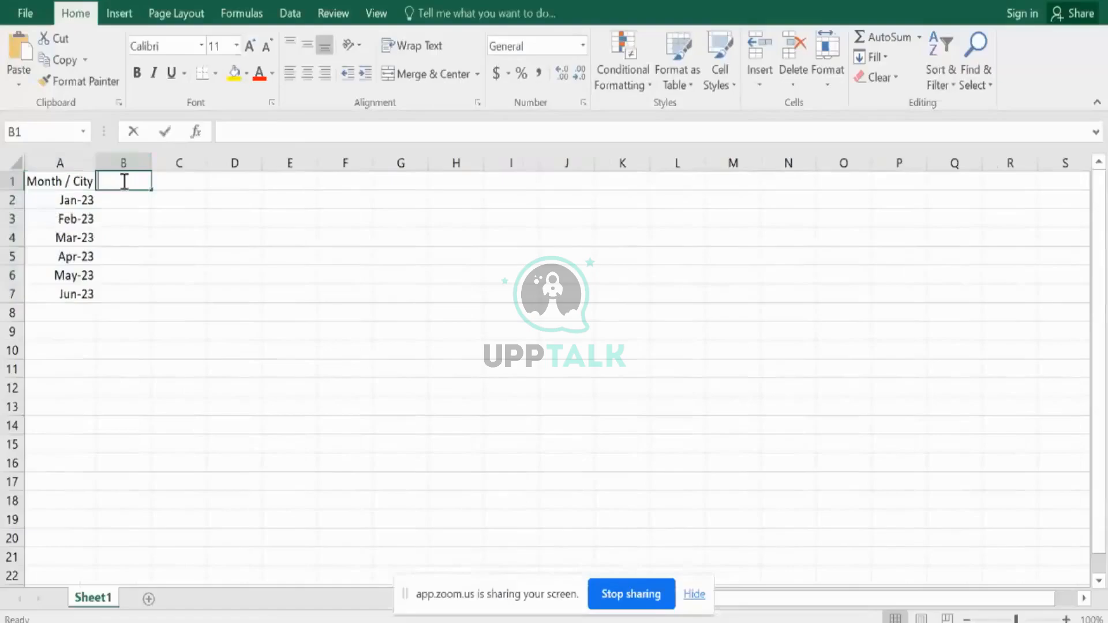
{"action": "type", "text": "New York"}
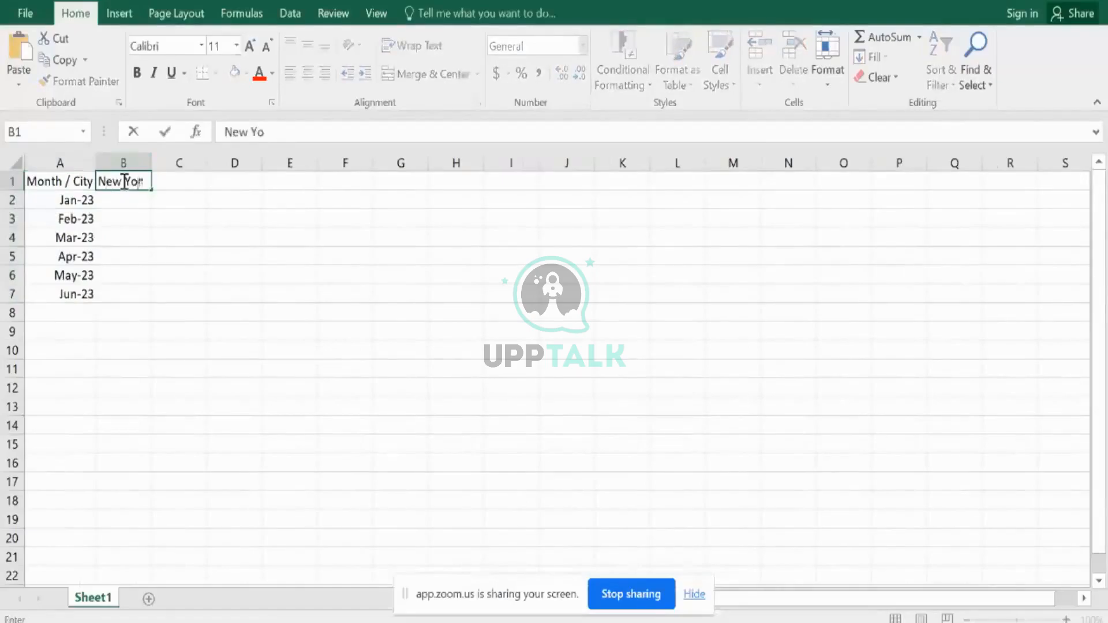
{"action": "key", "text": "Tab"}
{"action": "type", "text": "CAlifornia"}
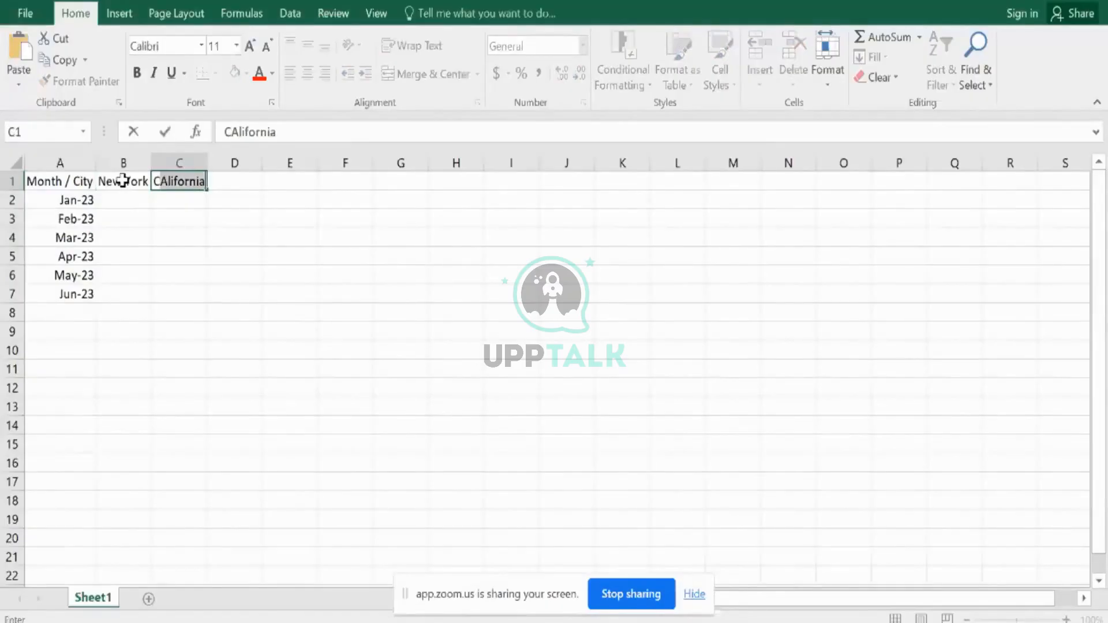
{"action": "key", "text": "Tab"}
{"action": "type", "text": "Delhi"}
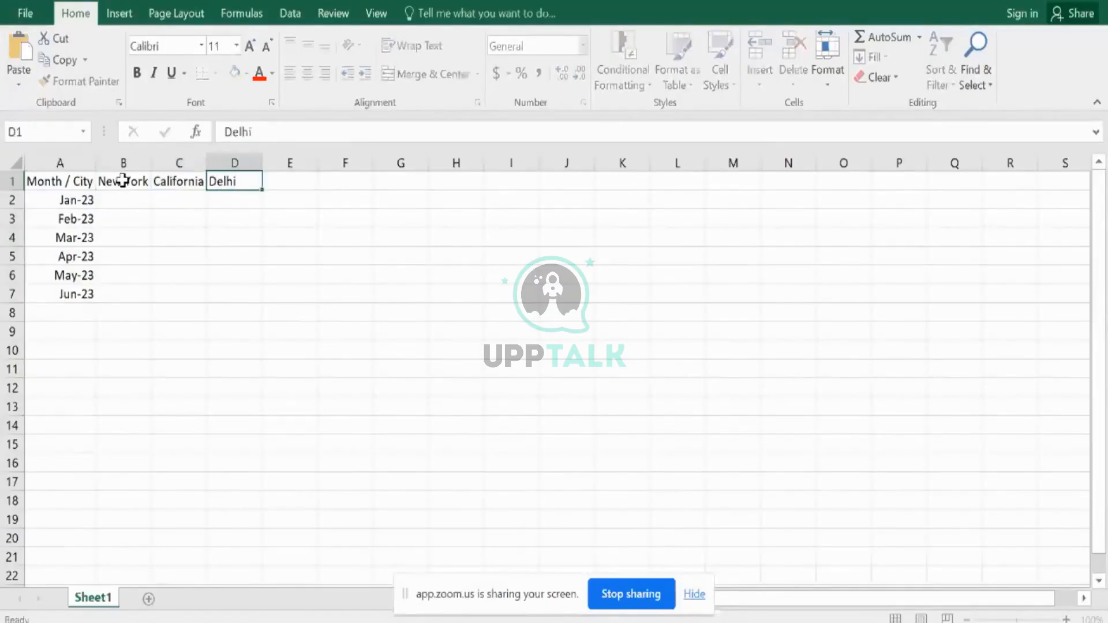
{"action": "key", "text": "Return"}
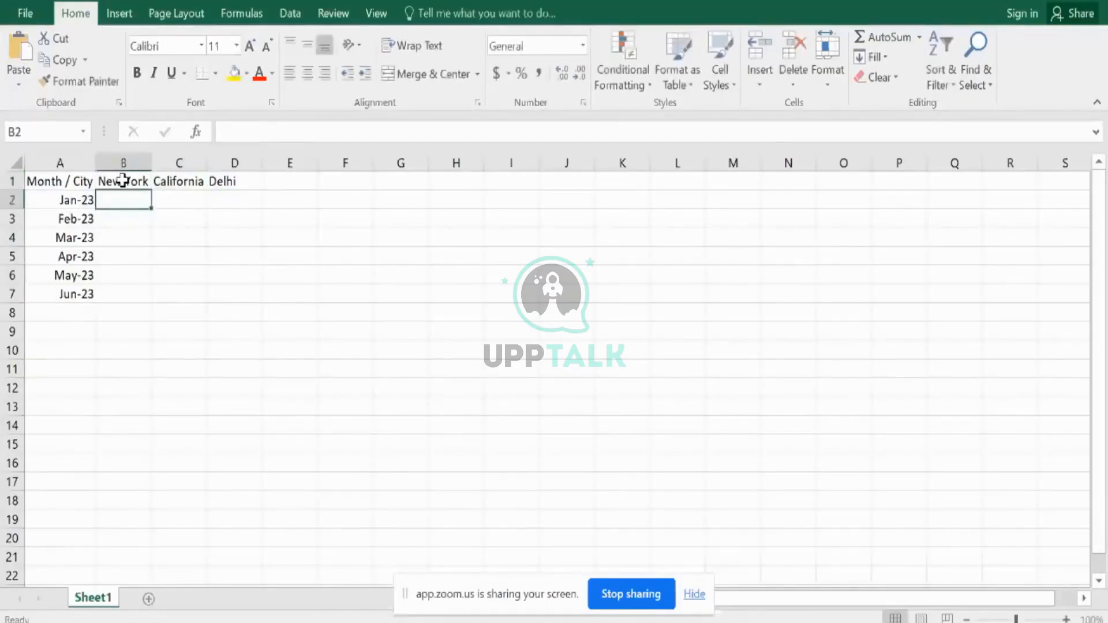
{"action": "key", "text": "ctrl+a"}
{"action": "left_click_drag", "start_coordinate": [100, 158], "coordinate": [100, 158]}
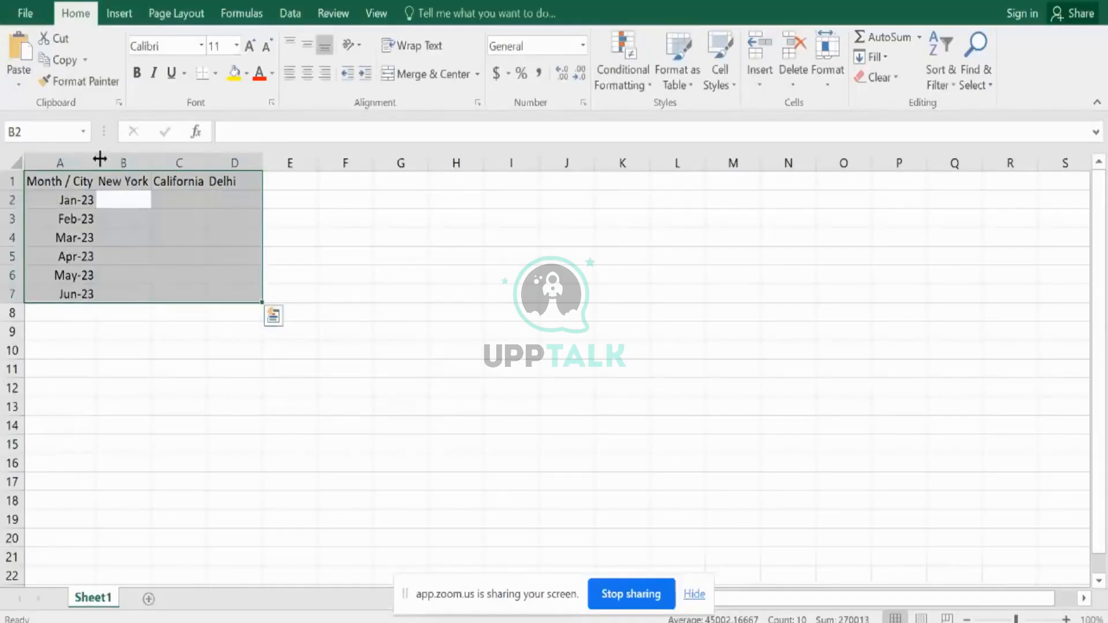
- Start a second table with the heading Month in H1, and enter Jan in H2 with 20cm beside it in I2
{"action": "left_click", "coordinate": [436, 182]}
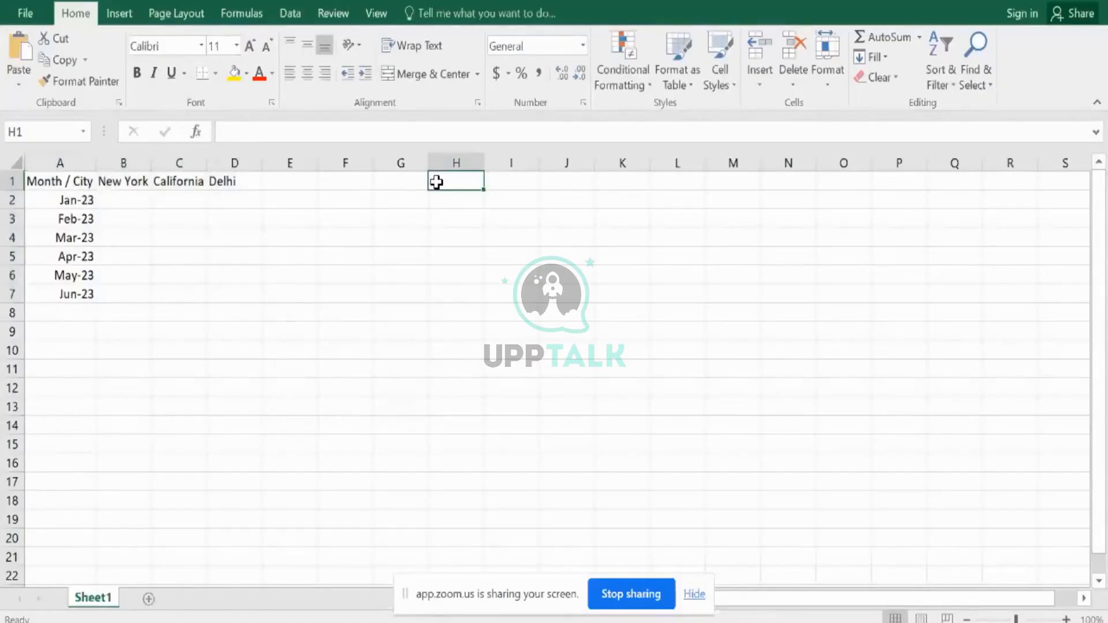
{"action": "type", "text": "Month"}
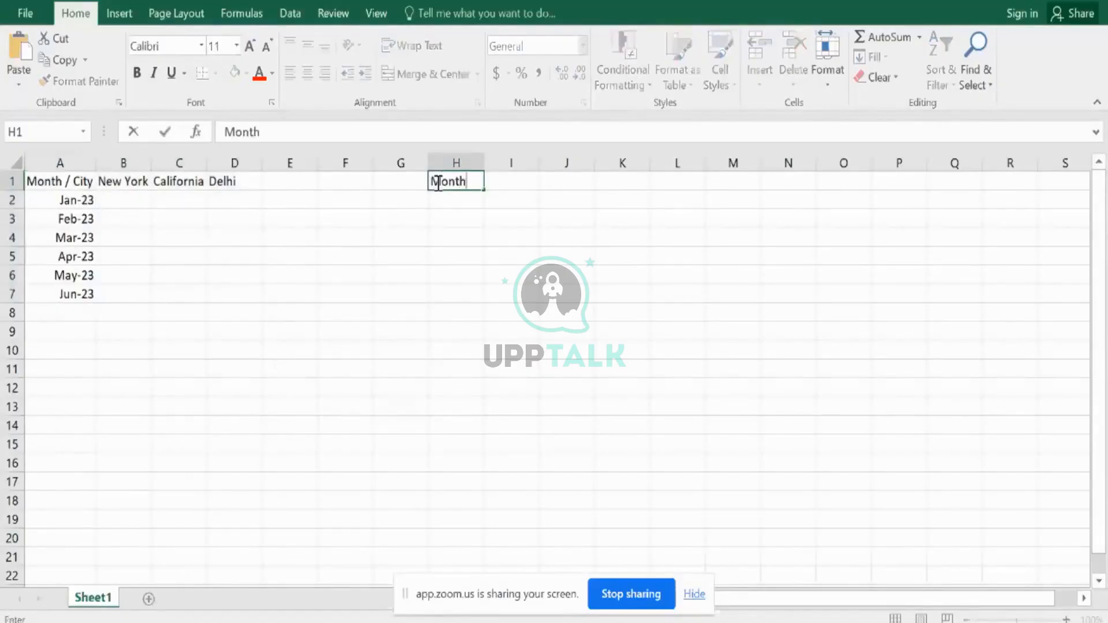
{"action": "key", "text": "Tab"}
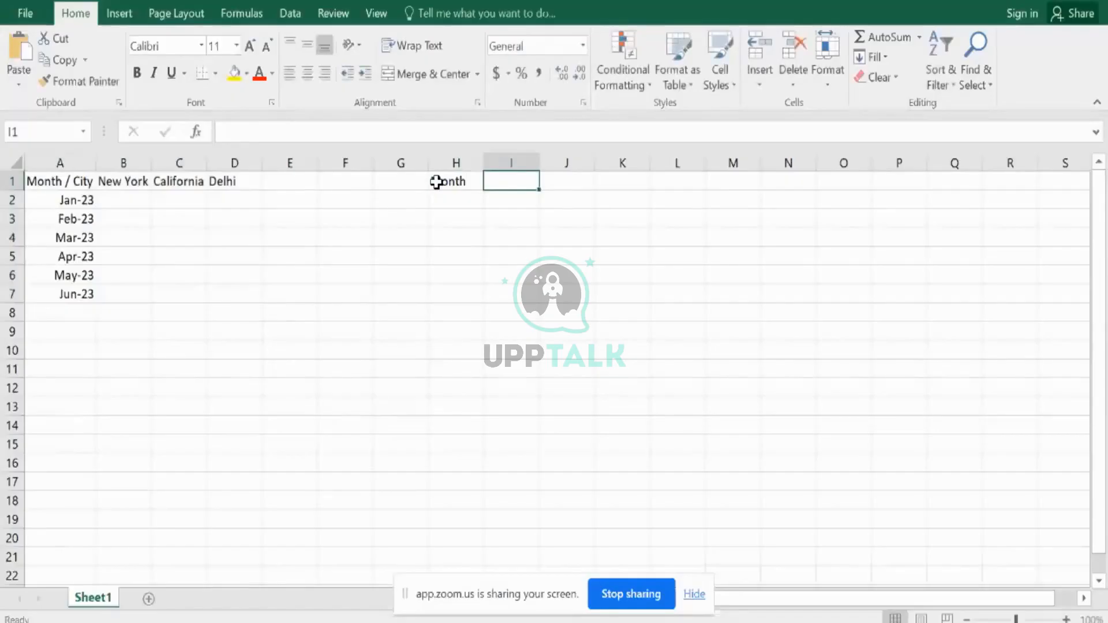
{"action": "left_click", "coordinate": [471, 199]}
{"action": "type", "text": "Jan"}
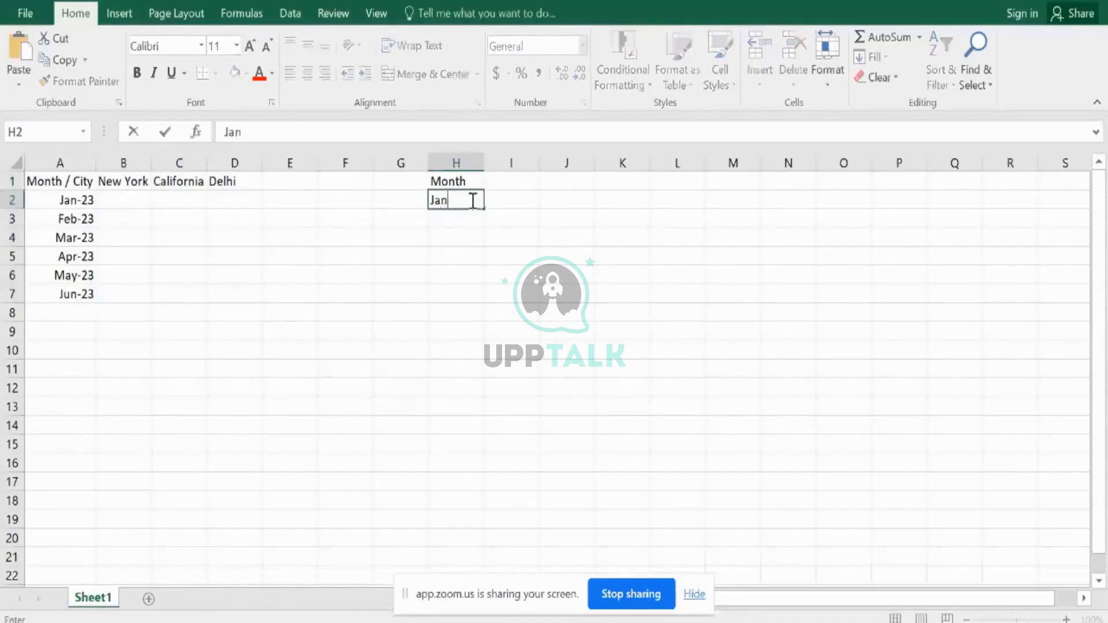
{"action": "key", "text": "Tab"}
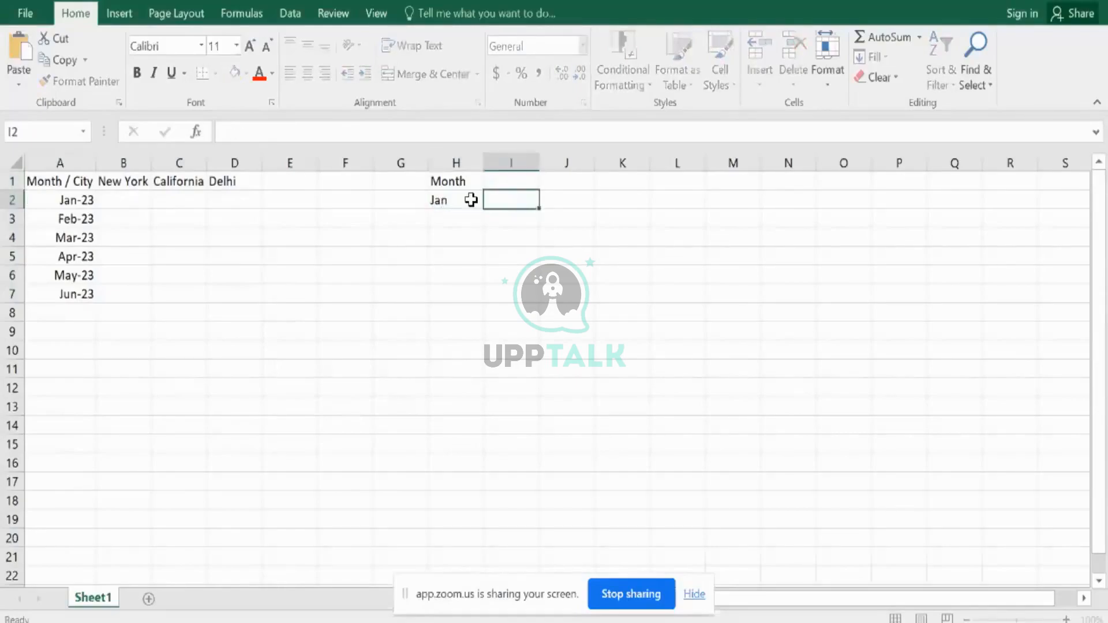
{"action": "type", "text": "20cm"}
{"action": "key", "text": "Return"}
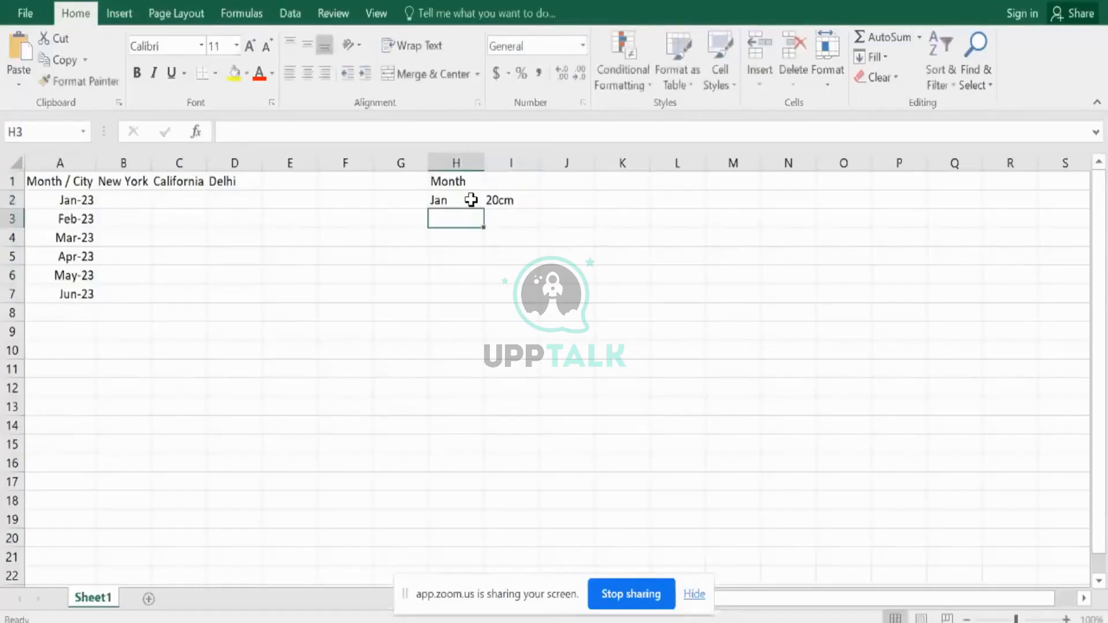
- Add rows to the second table for Feb with 30cm and Mar with 0 in H3:I4
{"action": "type", "text": "Dw"}
{"action": "key", "text": "BackSpace"}
{"action": "key", "text": "BackSpace"}
{"action": "type", "text": "F"}
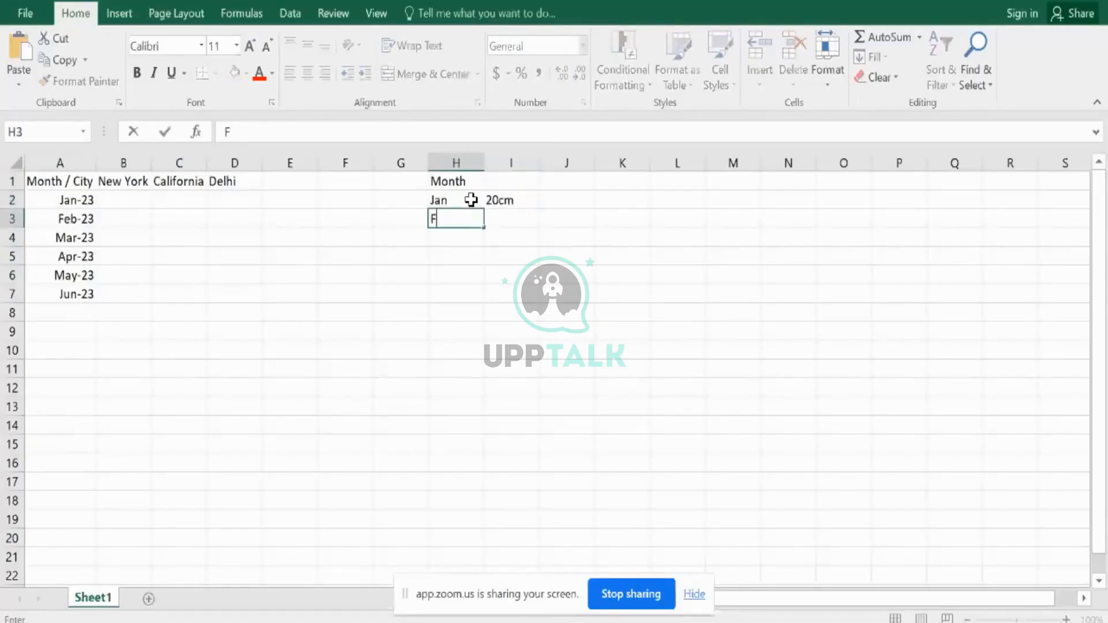
{"action": "type", "text": "eb"}
{"action": "key", "text": "Tab"}
{"action": "type", "text": "30cm"}
{"action": "key", "text": "Return"}
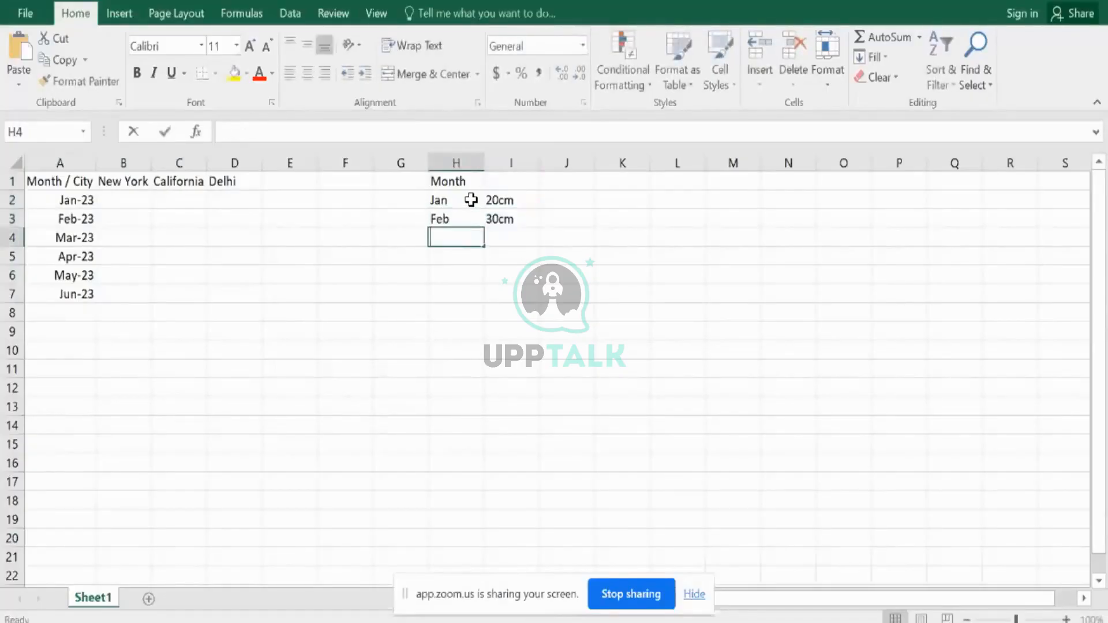
{"action": "type", "text": "Mar"}
{"action": "key", "text": "Tab"}
{"action": "type", "text": "0"}
{"action": "key", "text": "Return"}
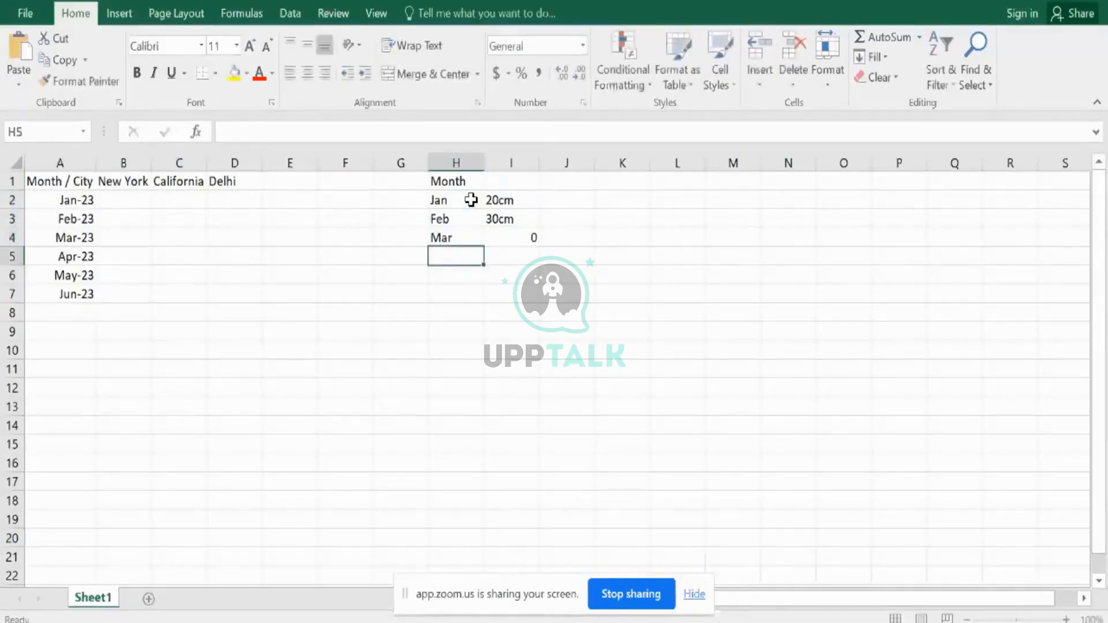
{"action": "left_click", "coordinate": [468, 182]}
{"action": "left_click_drag", "start_coordinate": [487, 201], "coordinate": [507, 228]}
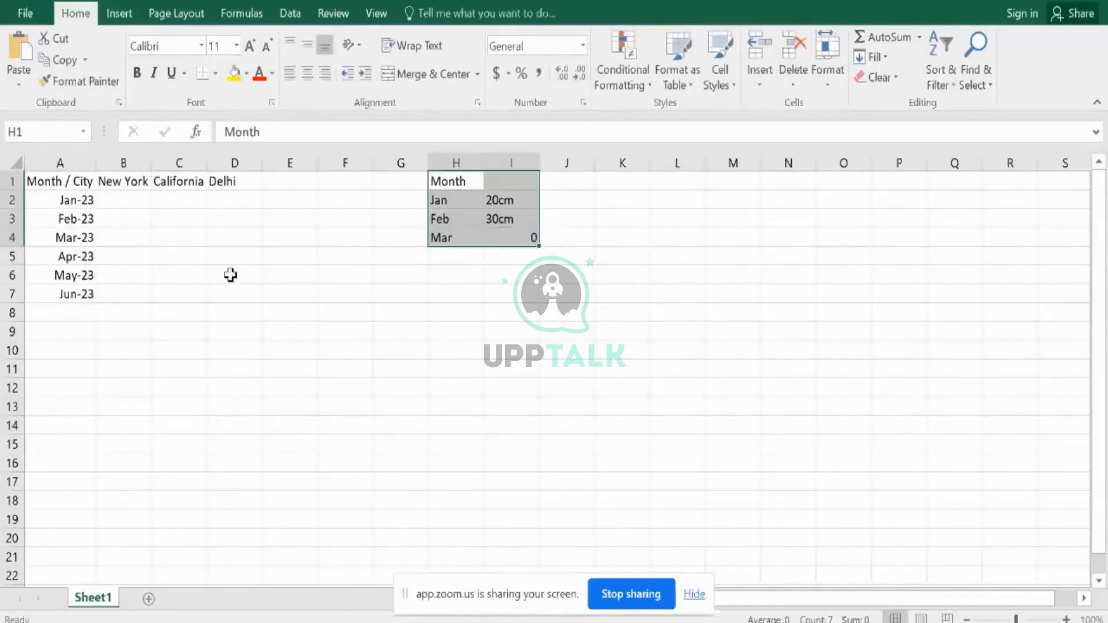
{"action": "left_click", "coordinate": [82, 165]}
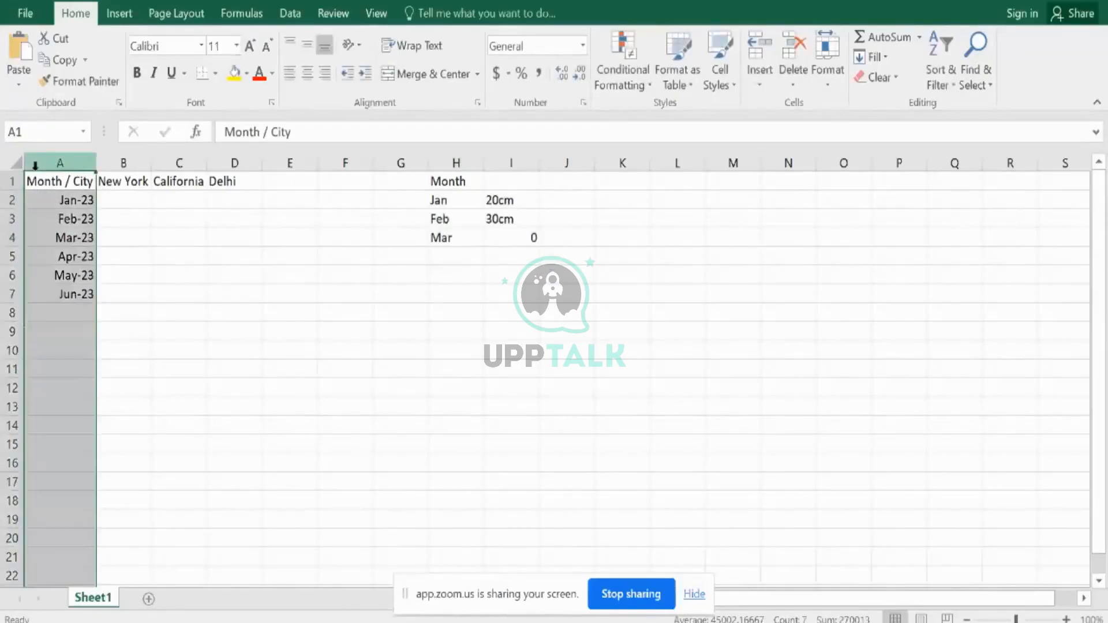
{"action": "left_click", "coordinate": [15, 182]}
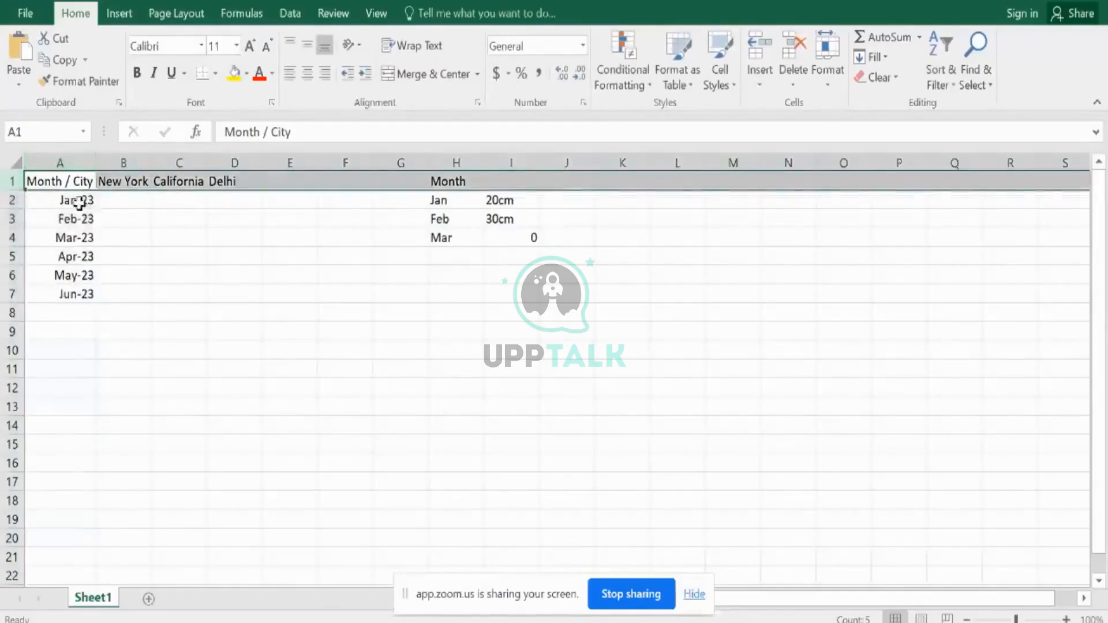
{"action": "left_click", "coordinate": [133, 204]}
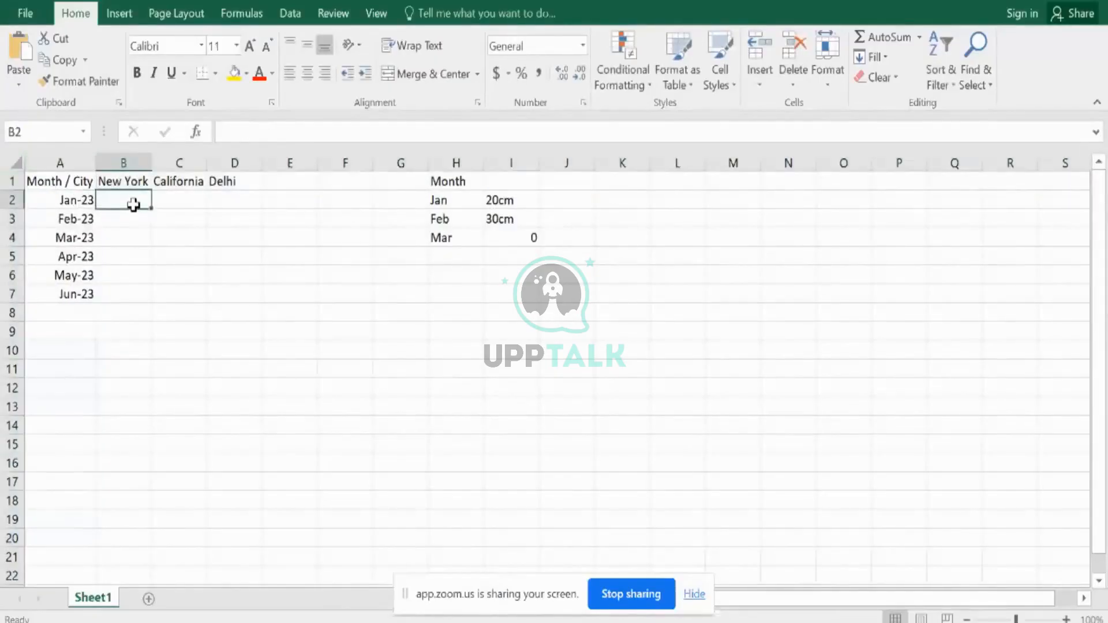
- Enter the Jan-23 values in B2:D2: 10 for New York, 20 for California and 0 for Delhi
{"action": "type", "text": "10"}
{"action": "key", "text": "Tab"}
{"action": "type", "text": "20"}
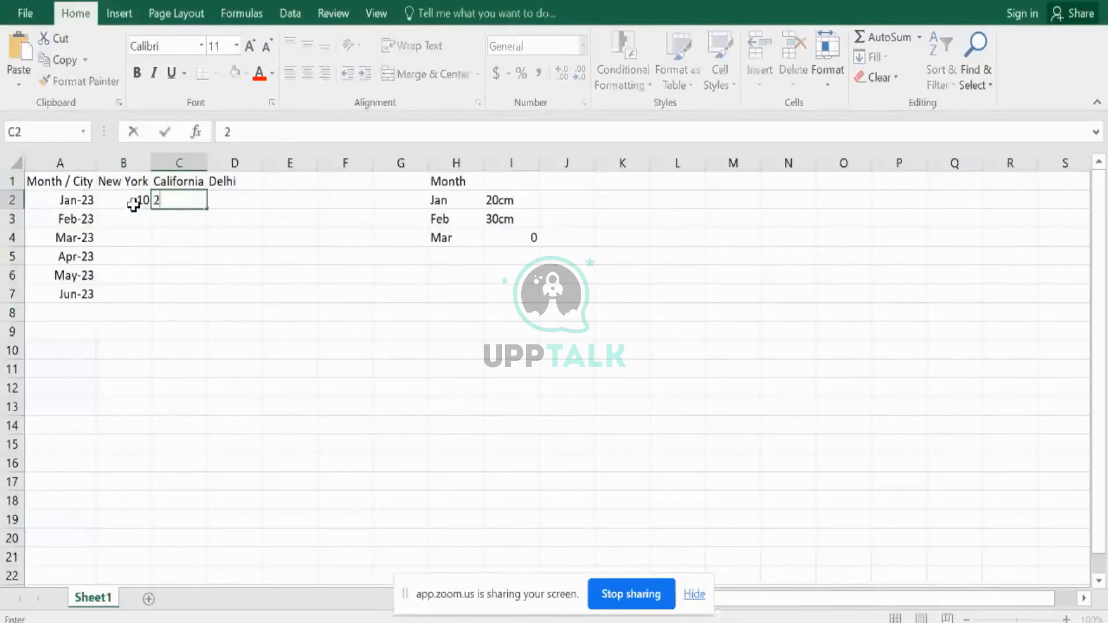
{"action": "key", "text": "Tab"}
{"action": "type", "text": "0"}
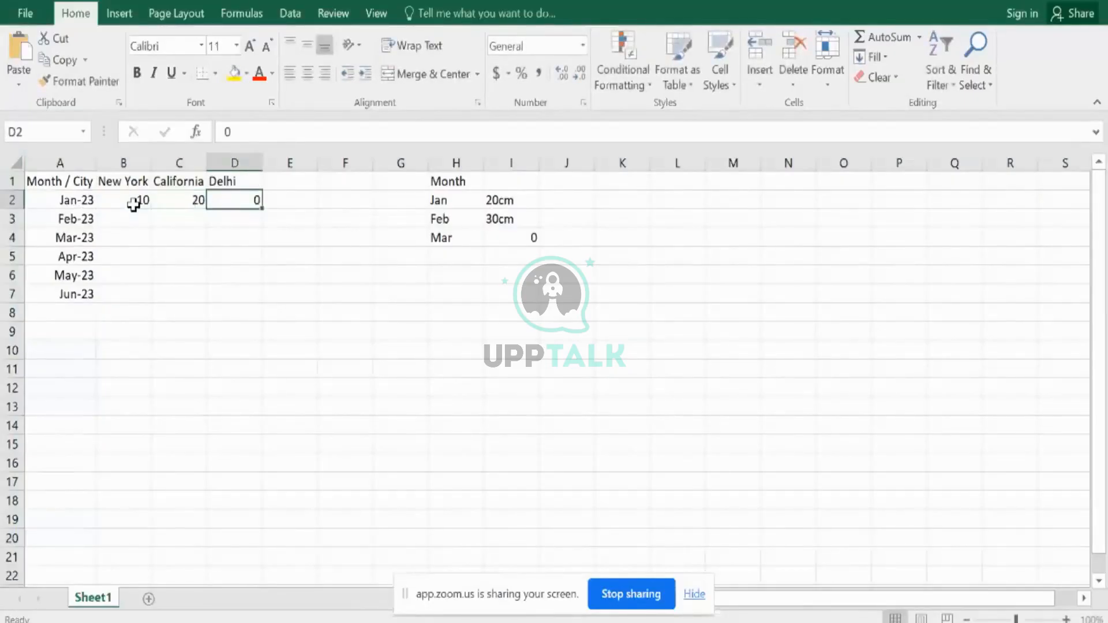
- Copy New York's January value down to B7, and set its Feb-23 value in B3 to 20
{"action": "left_click", "coordinate": [133, 204]}
{"action": "left_click_drag", "start_coordinate": [150, 209], "coordinate": [145, 294]}
{"action": "left_click", "coordinate": [139, 218]}
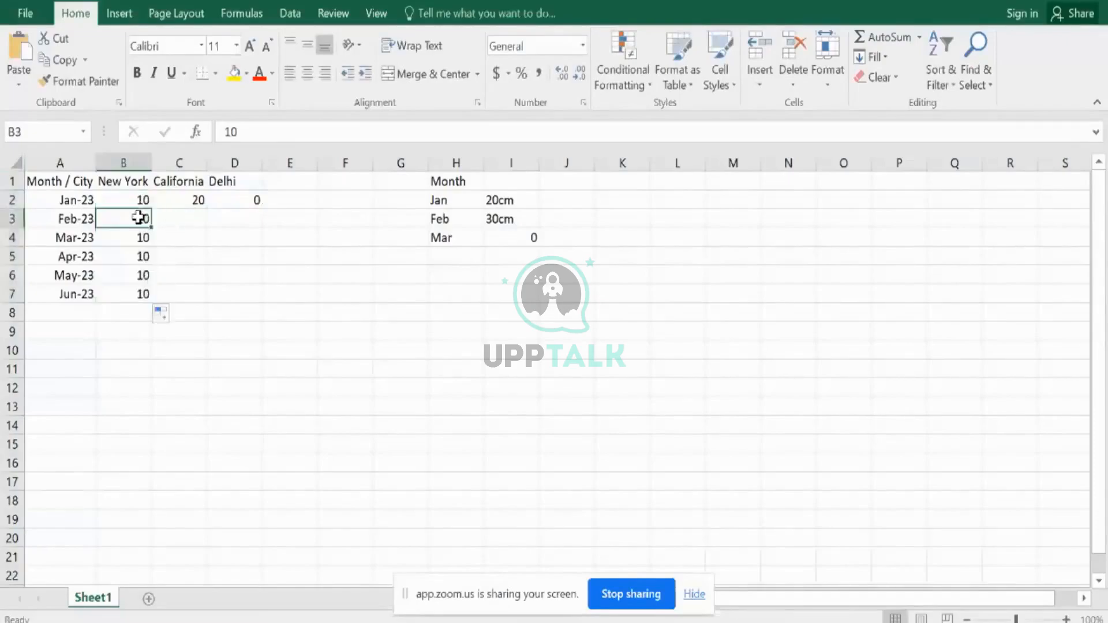
{"action": "type", "text": "20"}
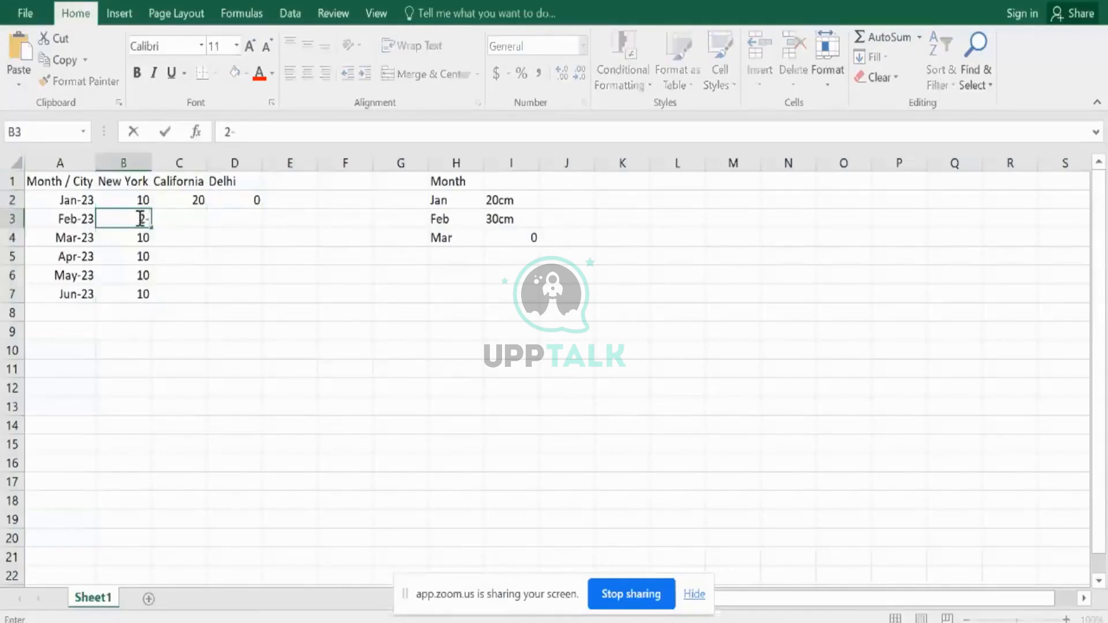
{"action": "key", "text": "Return"}
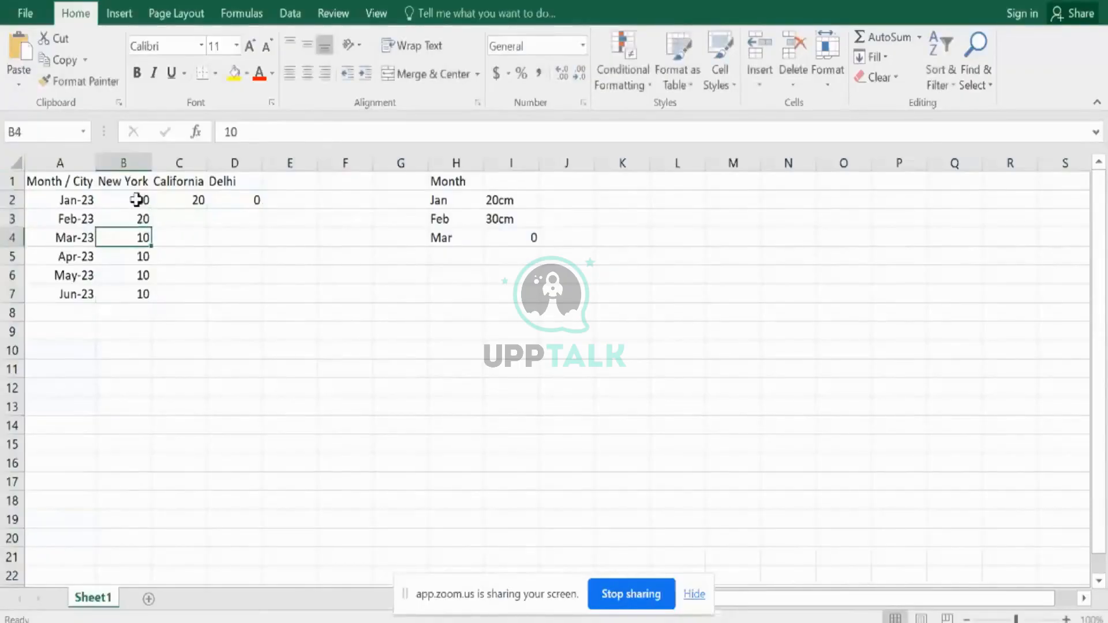
- Extend the New York series from B2:B3 down to Jun-23 in B7, in increments of 10
{"action": "double_click", "coordinate": [138, 200]}
{"action": "double_click", "coordinate": [138, 200]}
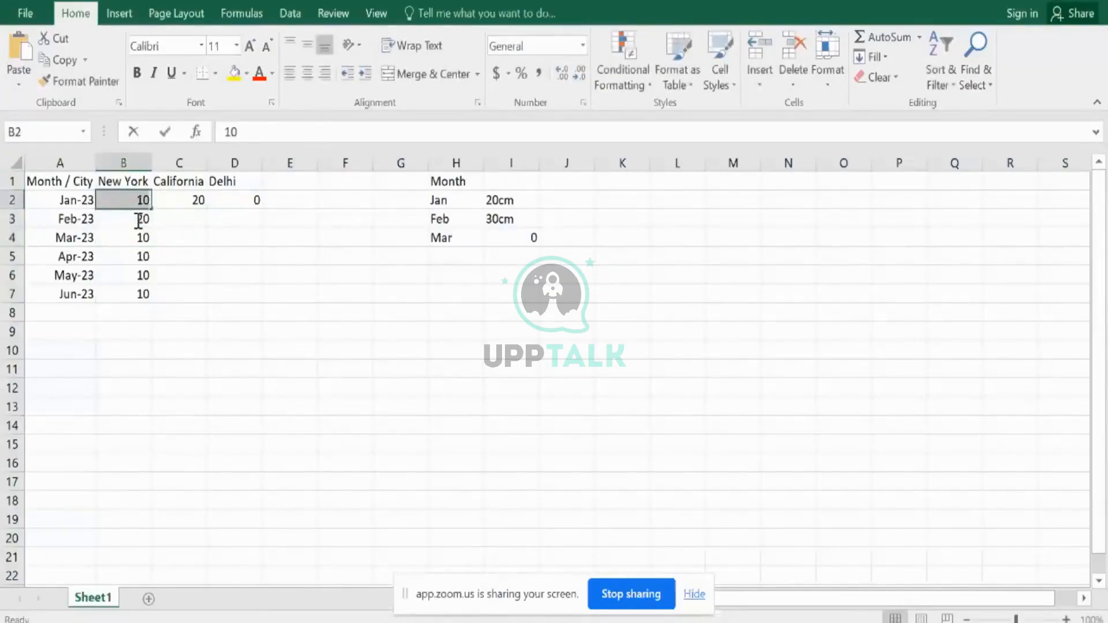
{"action": "left_click", "coordinate": [137, 219]}
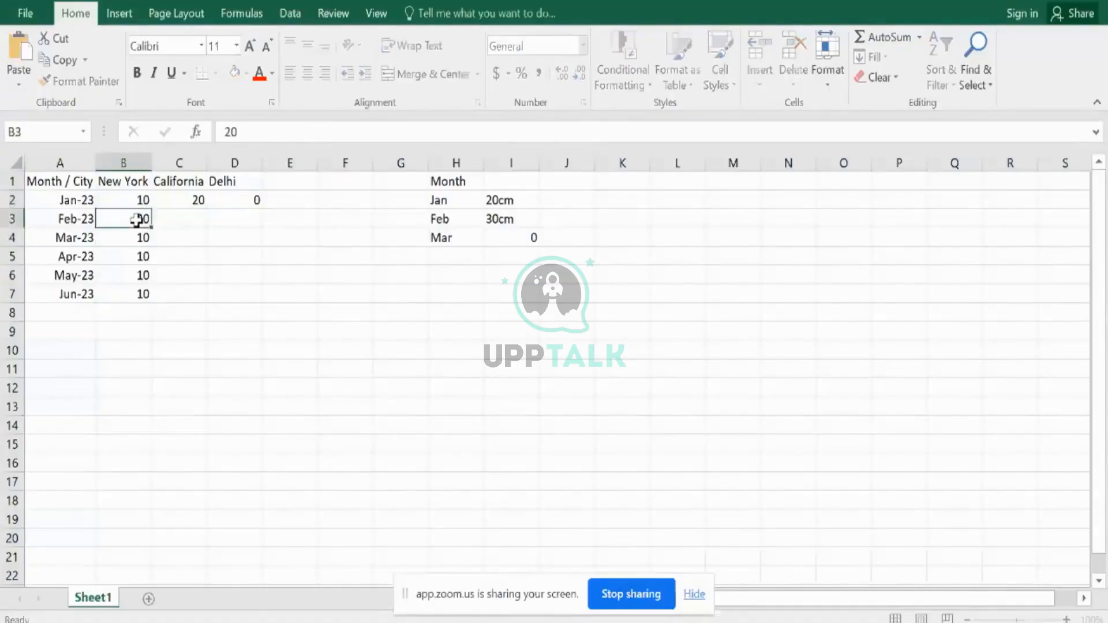
{"action": "key", "text": "Down"}
{"action": "key", "text": "Up"}
{"action": "left_click_drag", "start_coordinate": [139, 199], "coordinate": [149, 295]}
- Enter 25 for California in C3 and extend the series from C2:C3 down to C7
{"action": "left_click", "coordinate": [184, 216]}
{"action": "type", "text": "25"}
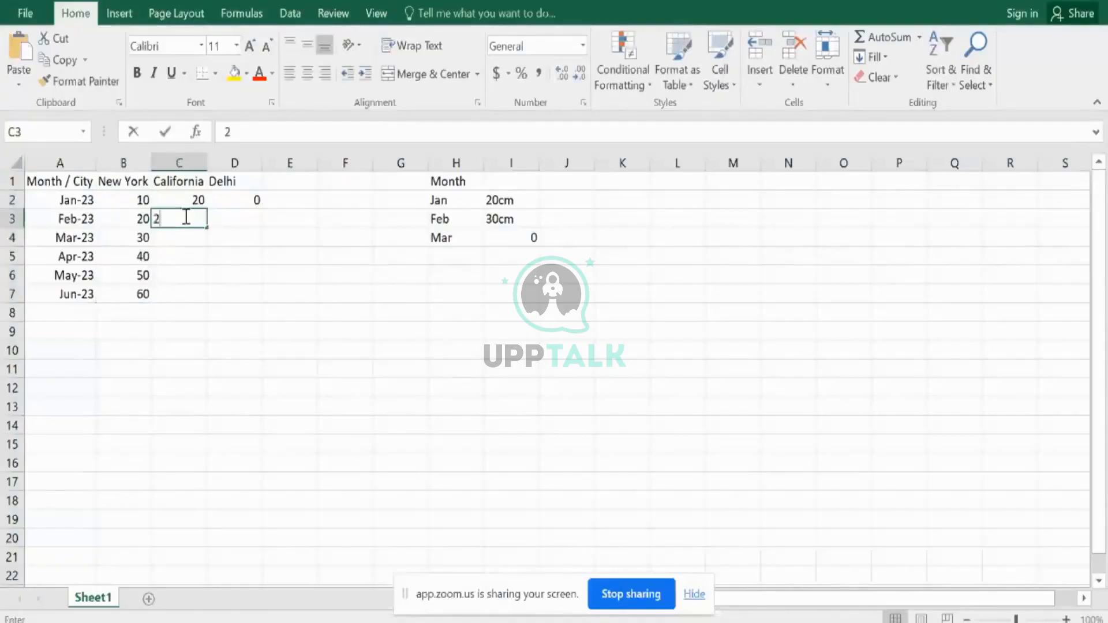
{"action": "key", "text": "Return"}
{"action": "left_click", "coordinate": [184, 215]}
{"action": "left_click_drag", "start_coordinate": [184, 199], "coordinate": [197, 295]}
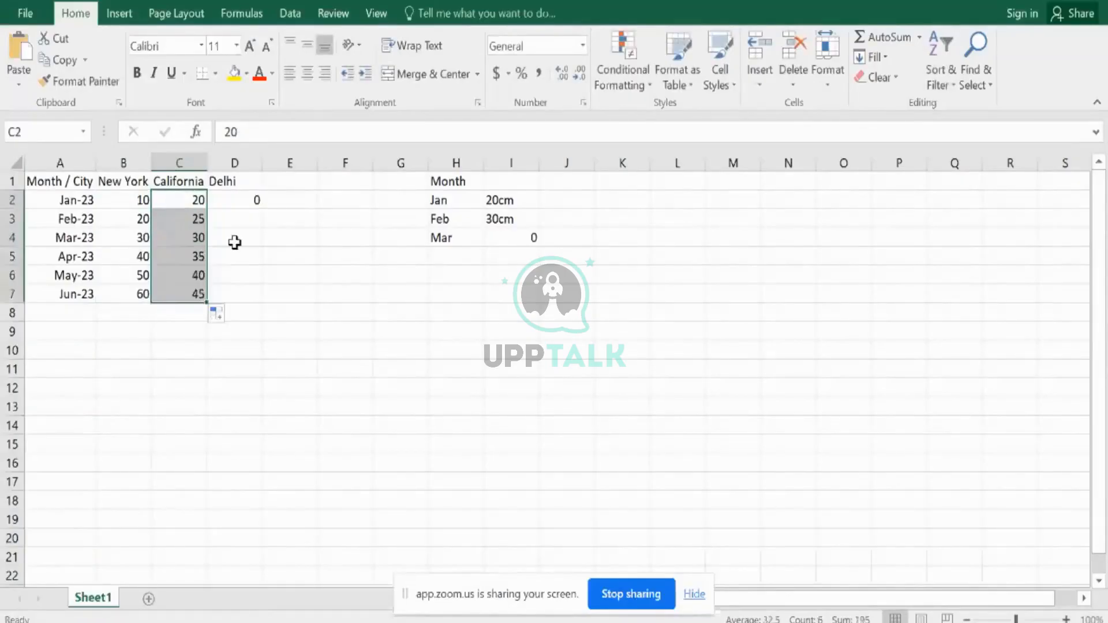
- Enter 20 for Delhi in D3 and extend the series from D2:D3 down to D7
{"action": "left_click", "coordinate": [247, 220]}
{"action": "type", "text": "20"}
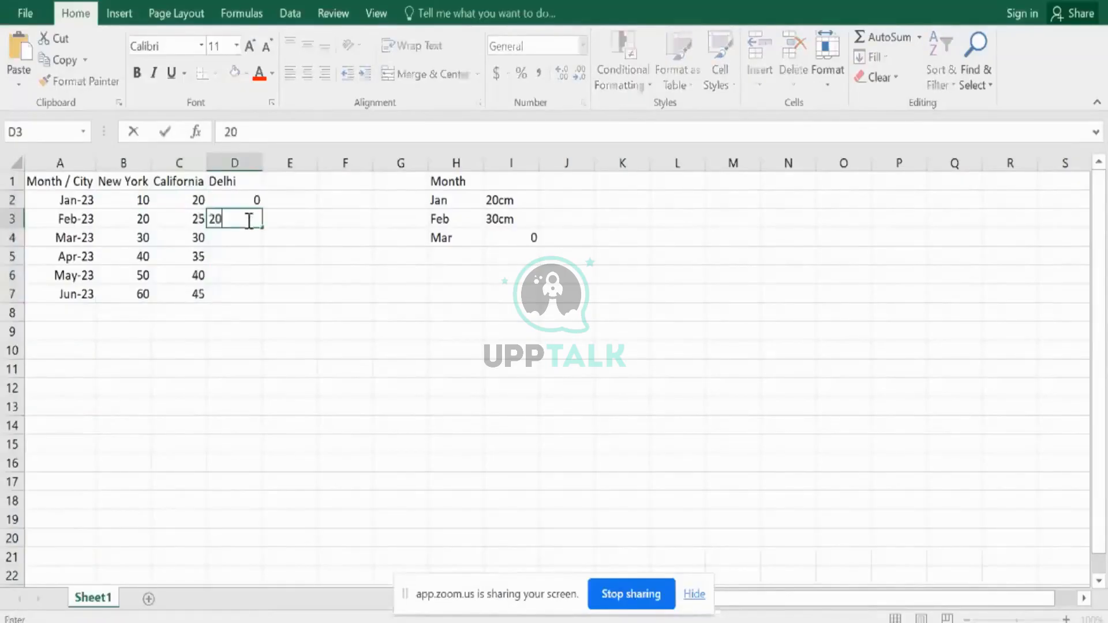
{"action": "key", "text": "Return"}
{"action": "left_click_drag", "start_coordinate": [247, 200], "coordinate": [259, 294]}
{"action": "left_click", "coordinate": [259, 295]}
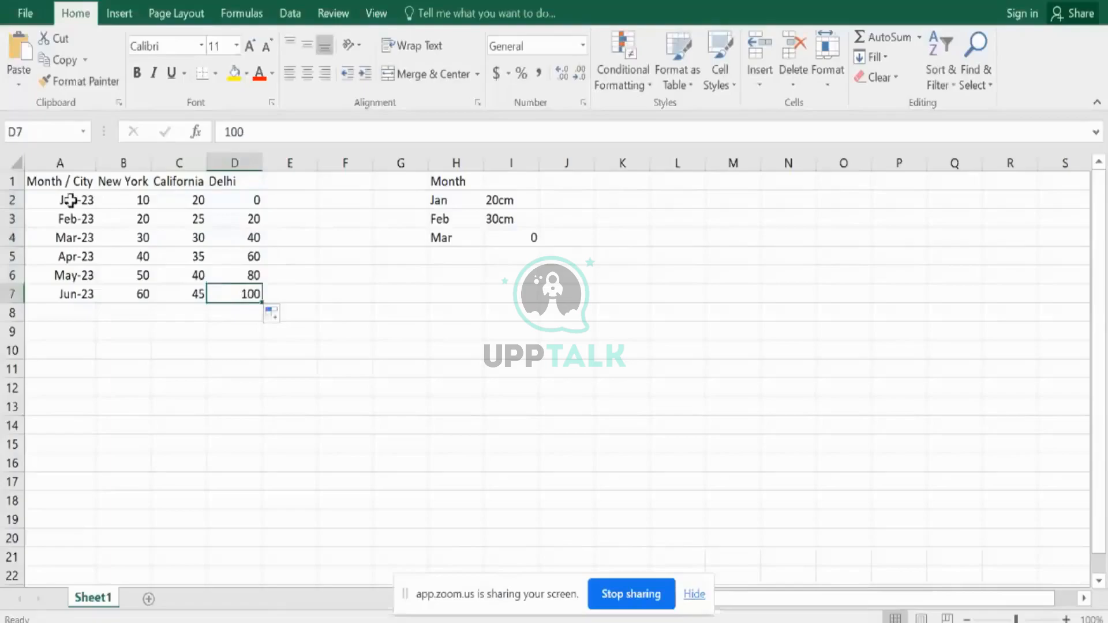
- Highlight the city table in A1:D7 and the month table in H1:I5 to compare their layouts
{"action": "left_click", "coordinate": [75, 180]}
{"action": "left_click_drag", "start_coordinate": [75, 180], "coordinate": [225, 295]}
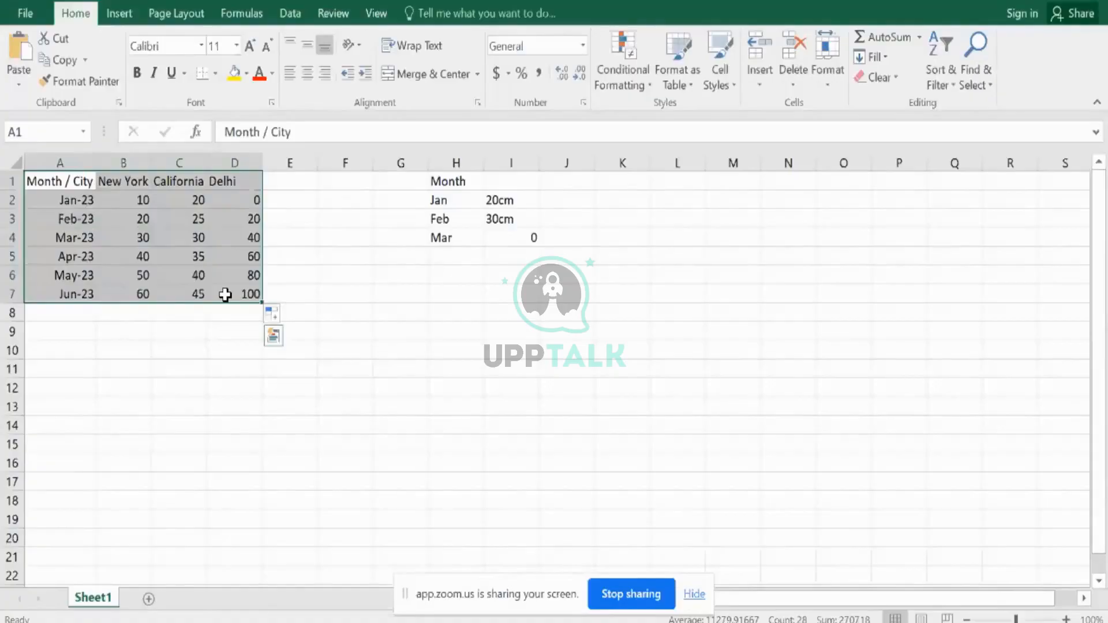
{"action": "left_click_drag", "start_coordinate": [456, 180], "coordinate": [533, 246]}
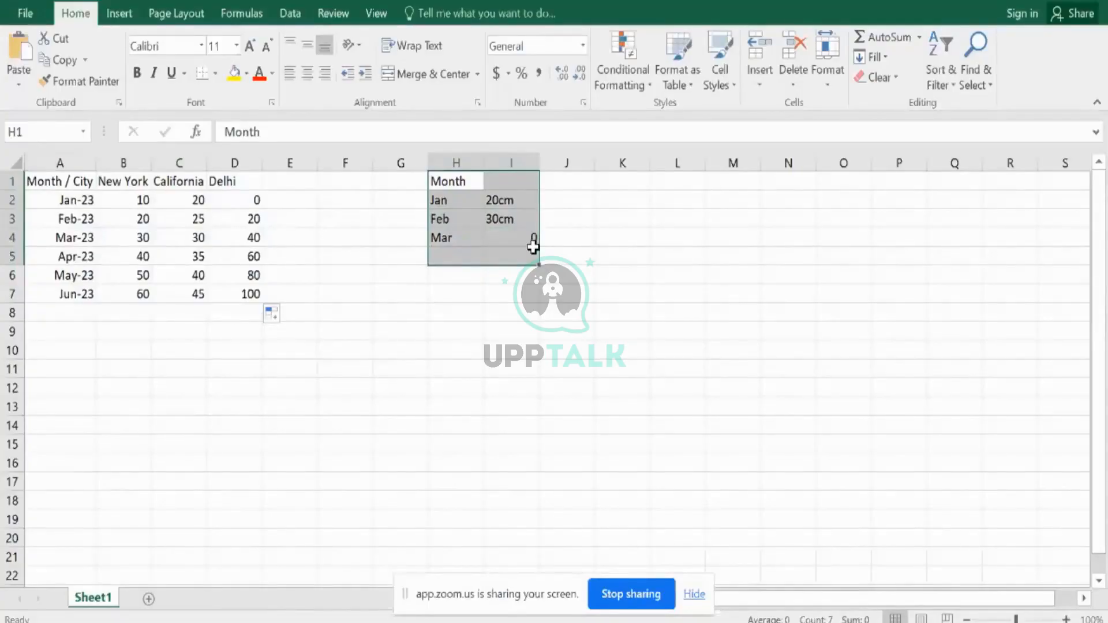
{"action": "left_click_drag", "start_coordinate": [87, 181], "coordinate": [240, 297]}
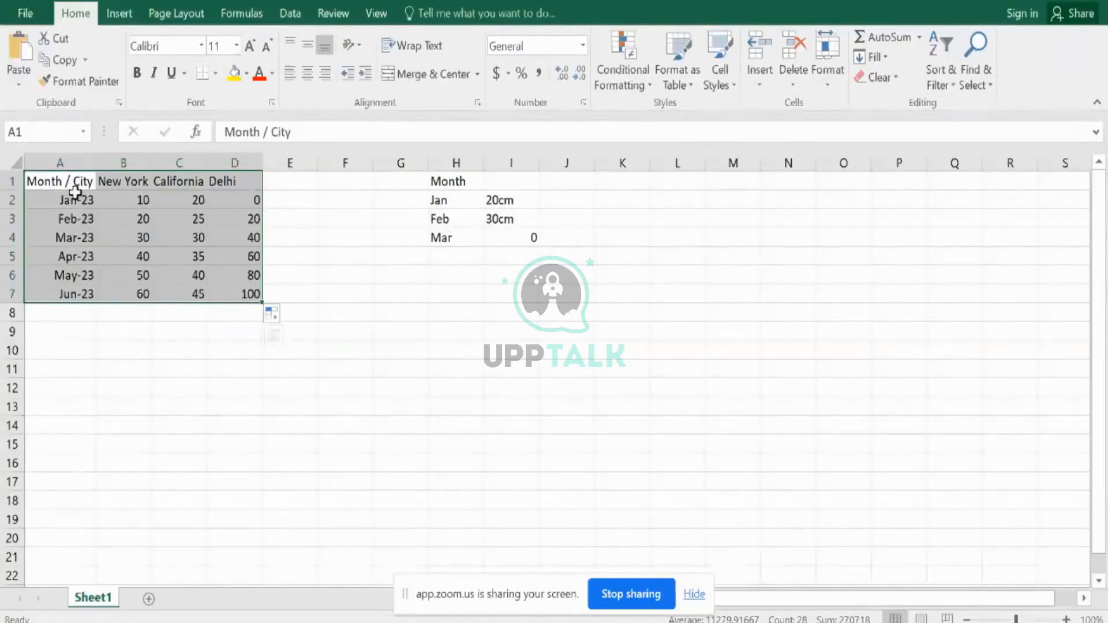
- Replace the city headings in B1:D1 with Sales, Marketing and R&O
{"action": "left_click", "coordinate": [121, 179]}
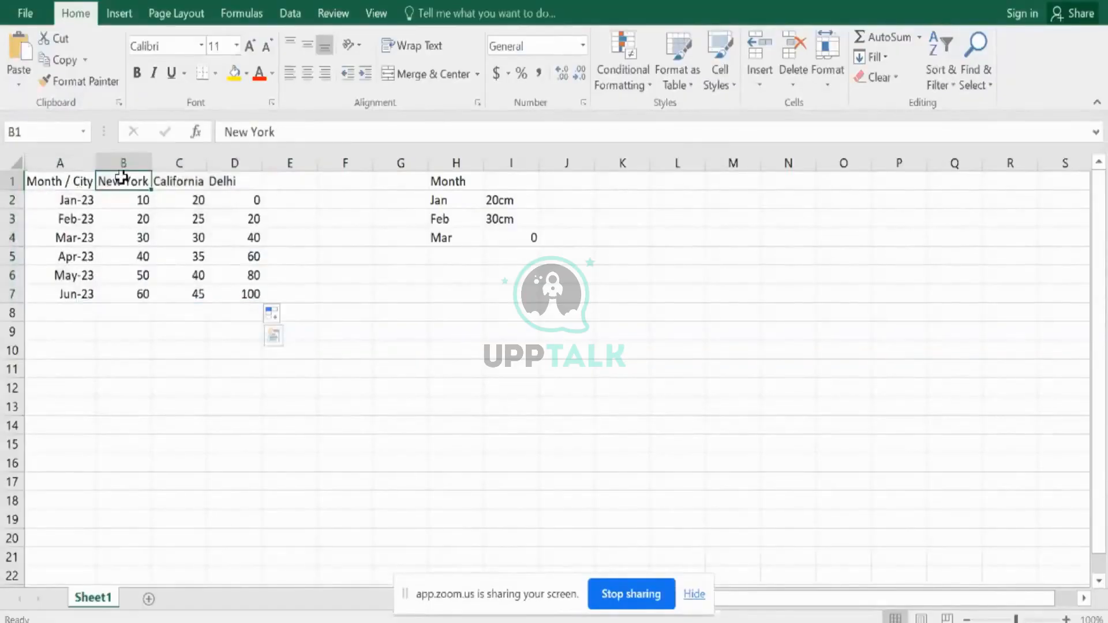
{"action": "type", "text": "SAles"}
{"action": "key", "text": "Tab"}
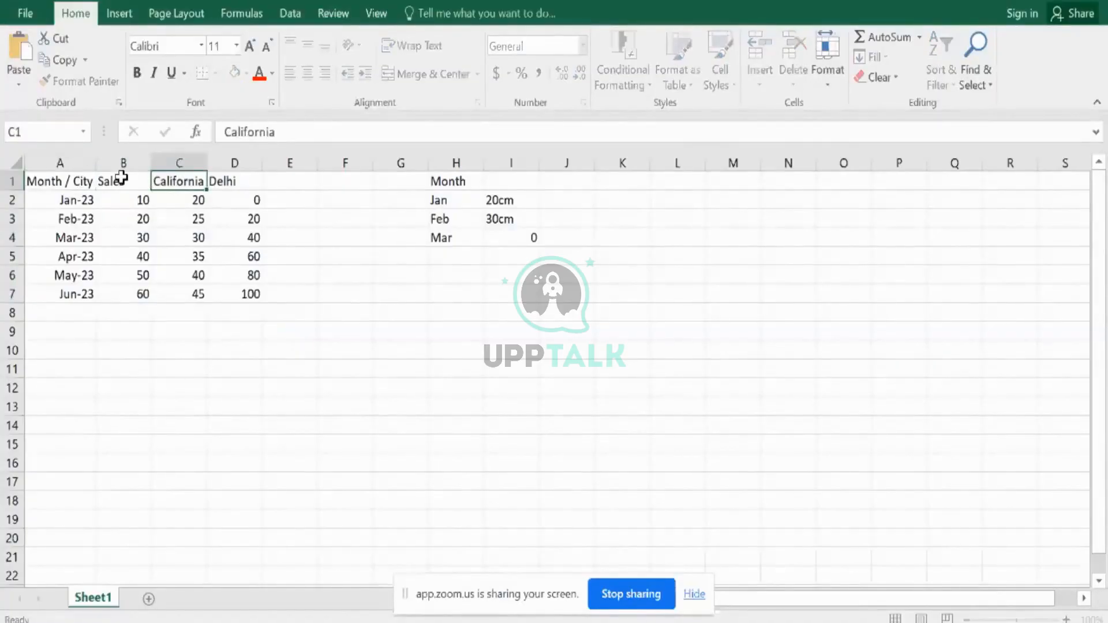
{"action": "type", "text": "Marke"}
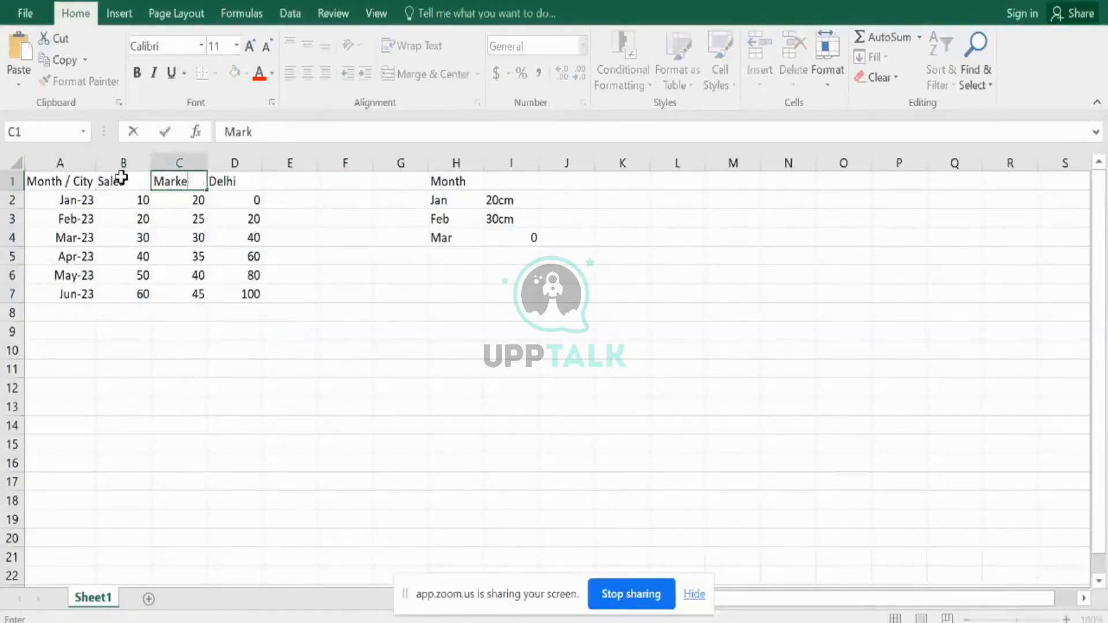
{"action": "type", "text": "ting"}
{"action": "key", "text": "Tab"}
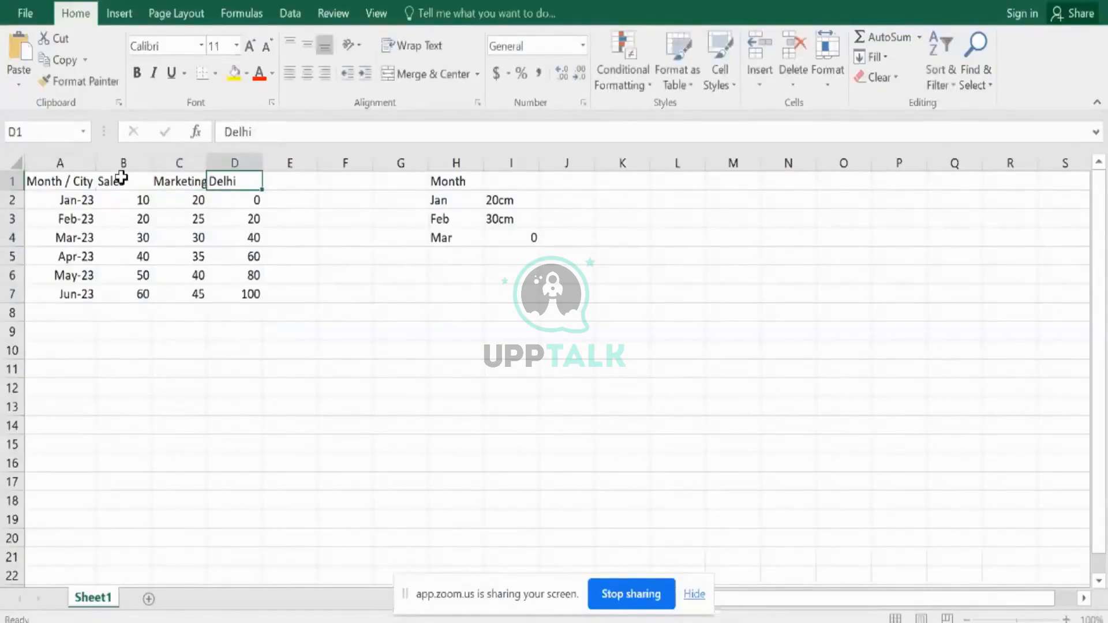
{"action": "type", "text": "R"}
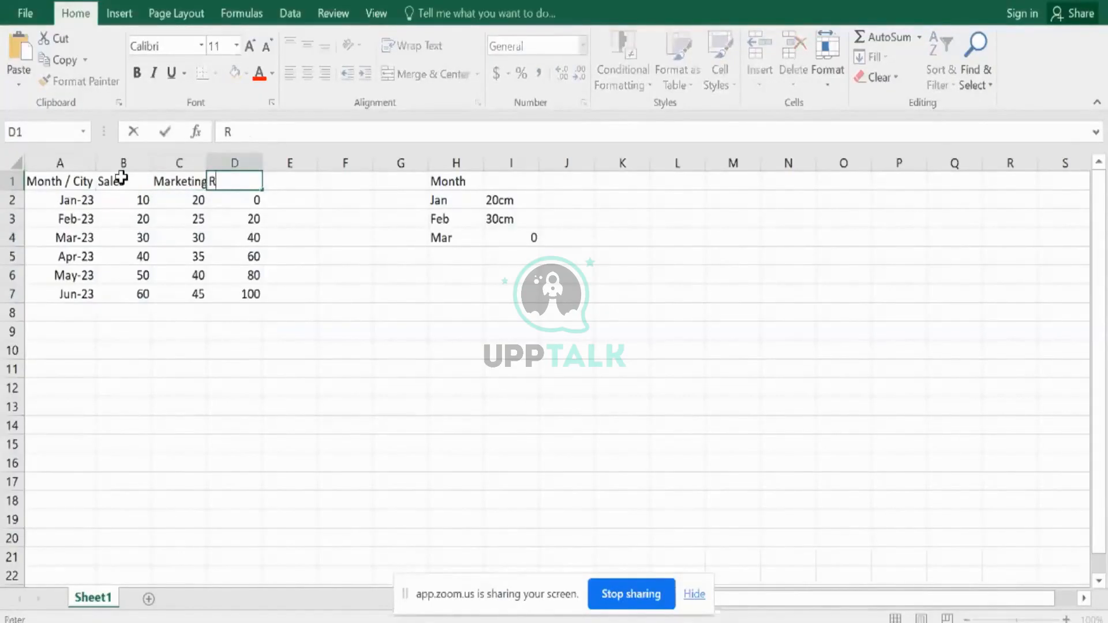
{"action": "type", "text": "&O"}
{"action": "left_click", "coordinate": [124, 196]}
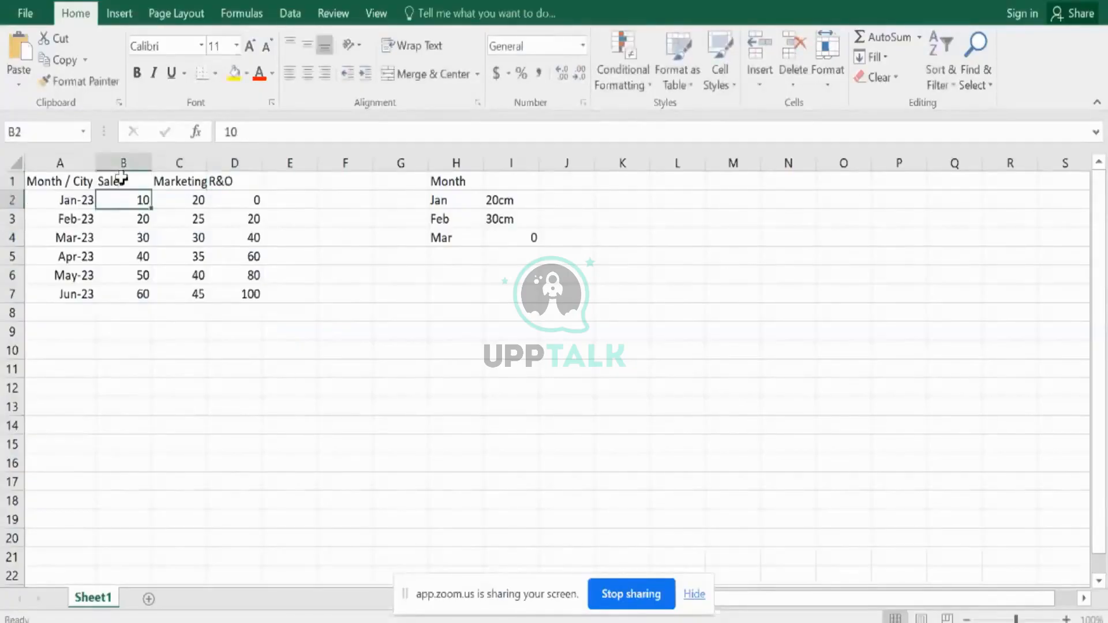
- Highlight the values in B2:D7 and columns A to D to examine the table's structure
{"action": "mouse_move", "coordinate": [126, 200]}
{"action": "left_mouse_down"}
{"action": "mouse_move", "coordinate": [198, 240]}
{"action": "mouse_move", "coordinate": [240, 294]}
{"action": "left_mouse_up"}
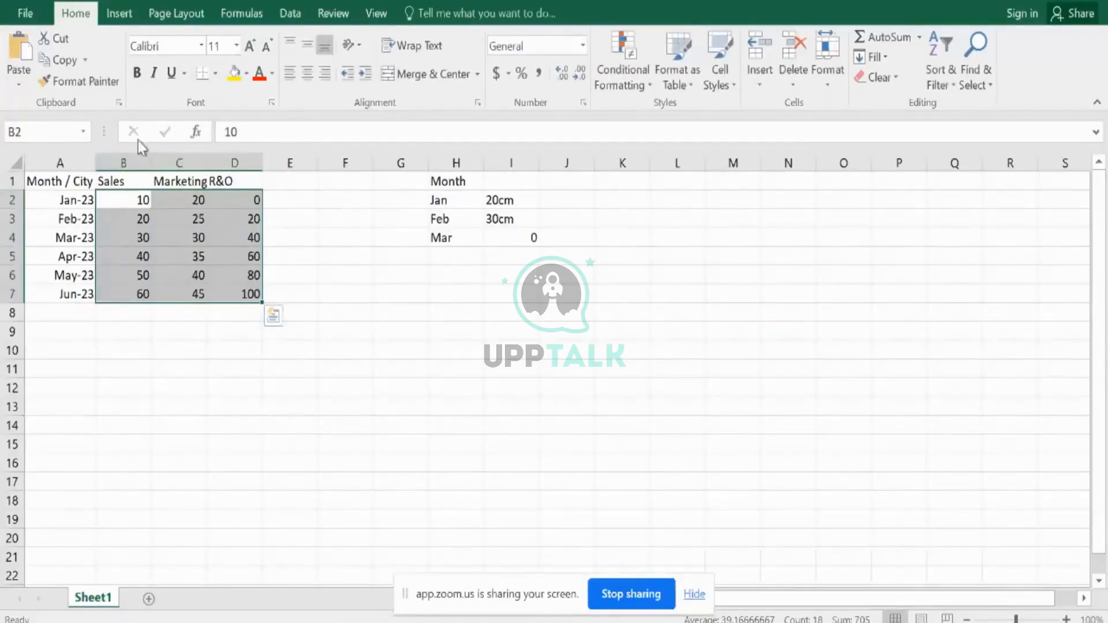
{"action": "left_click_drag", "start_coordinate": [42, 162], "coordinate": [257, 162]}
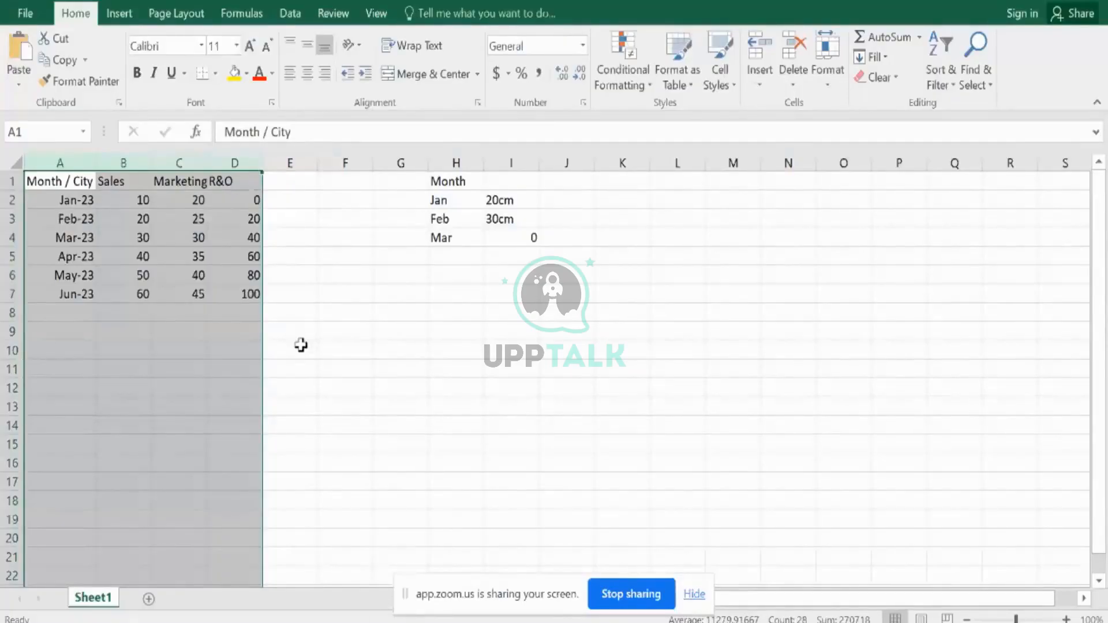
{"action": "key", "text": "ctrl+Home"}
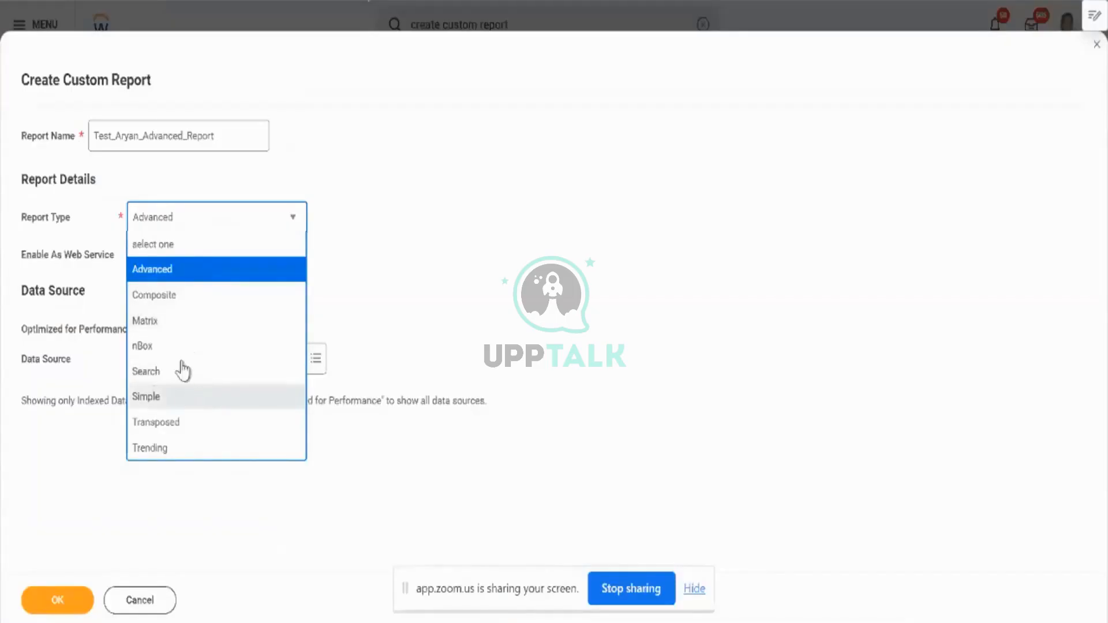
- In Workday's custom report form, choose Advanced as the report type and search the data sources for worker
{"action": "left_click", "coordinate": [171, 279]}
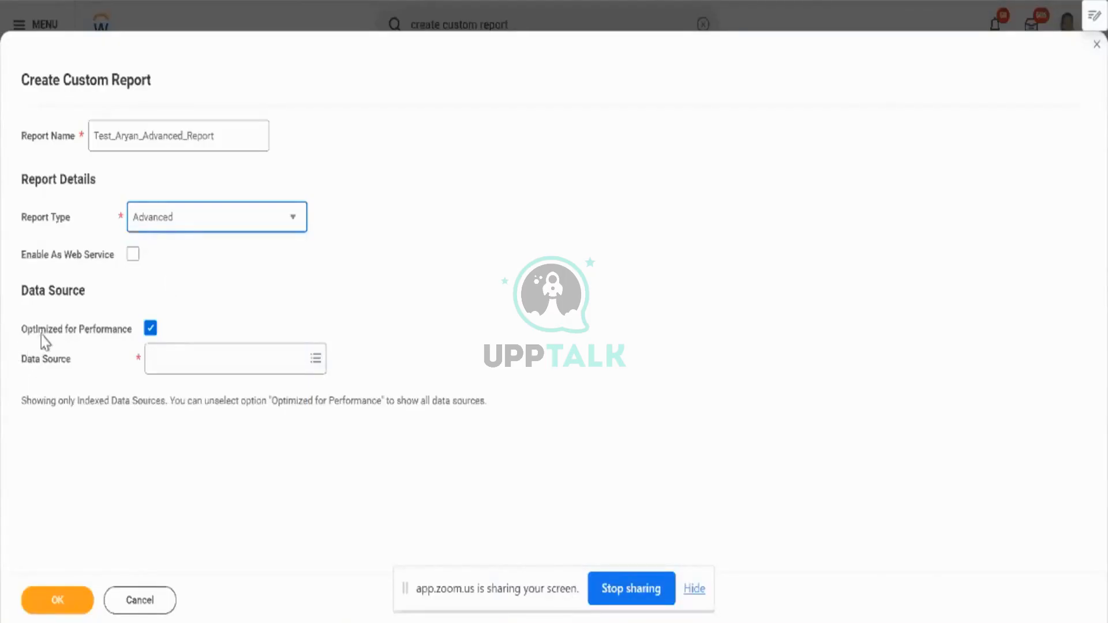
{"action": "mouse_move", "coordinate": [42, 336]}
{"action": "mouse_move", "coordinate": [182, 361]}
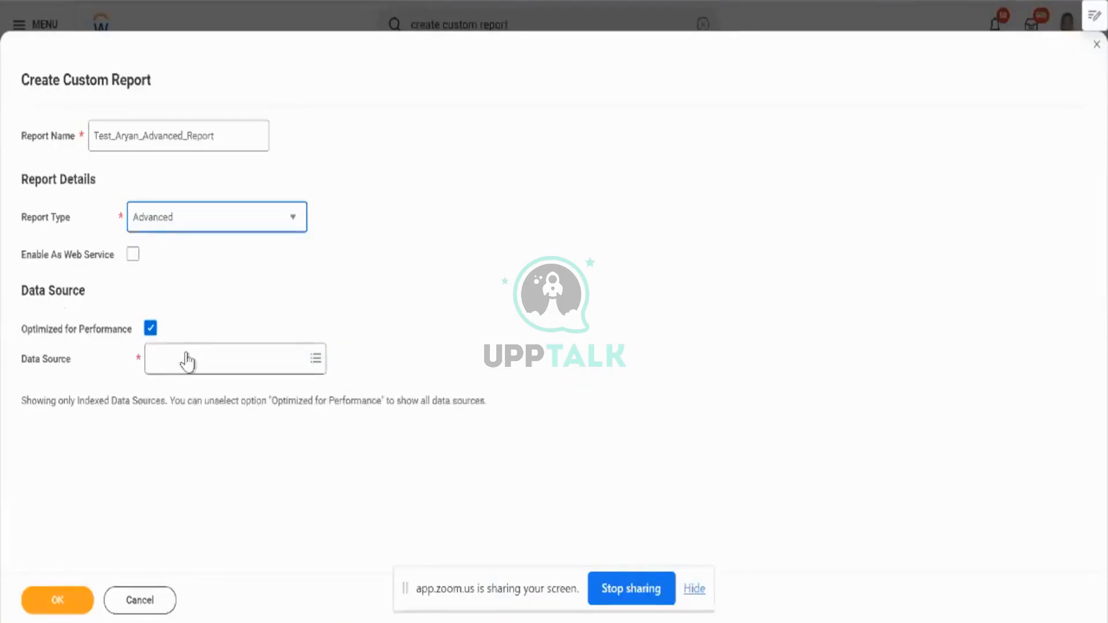
{"action": "left_click", "coordinate": [187, 357]}
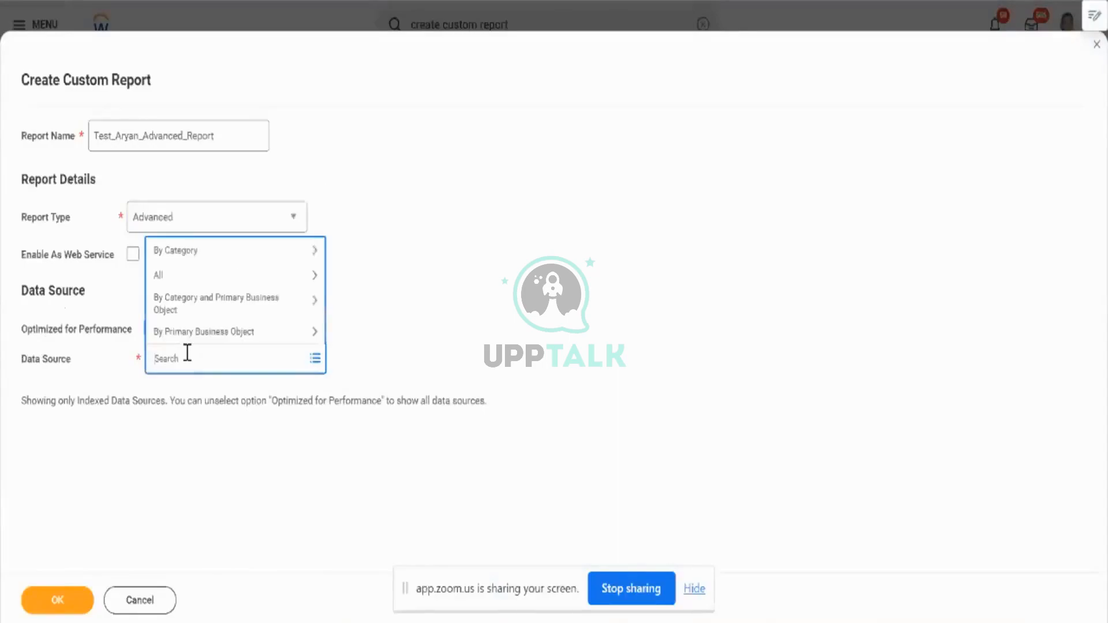
{"action": "type", "text": "worker"}
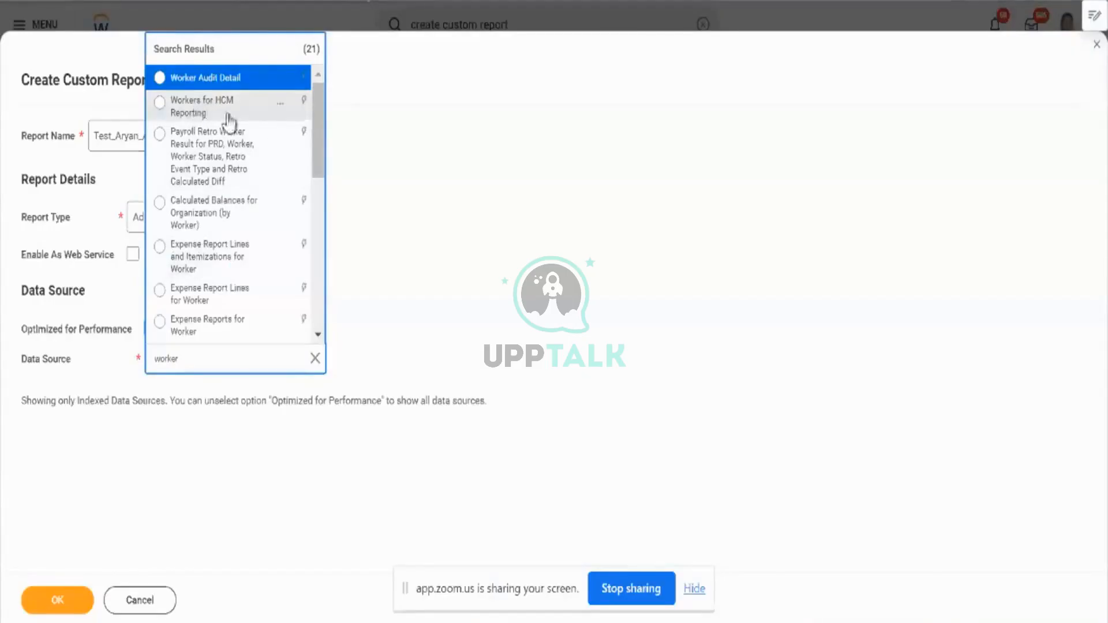
- Examine the details of the Workers for HCM Reporting data source, and close the search results without selecting one
{"action": "left_click", "coordinate": [280, 105]}
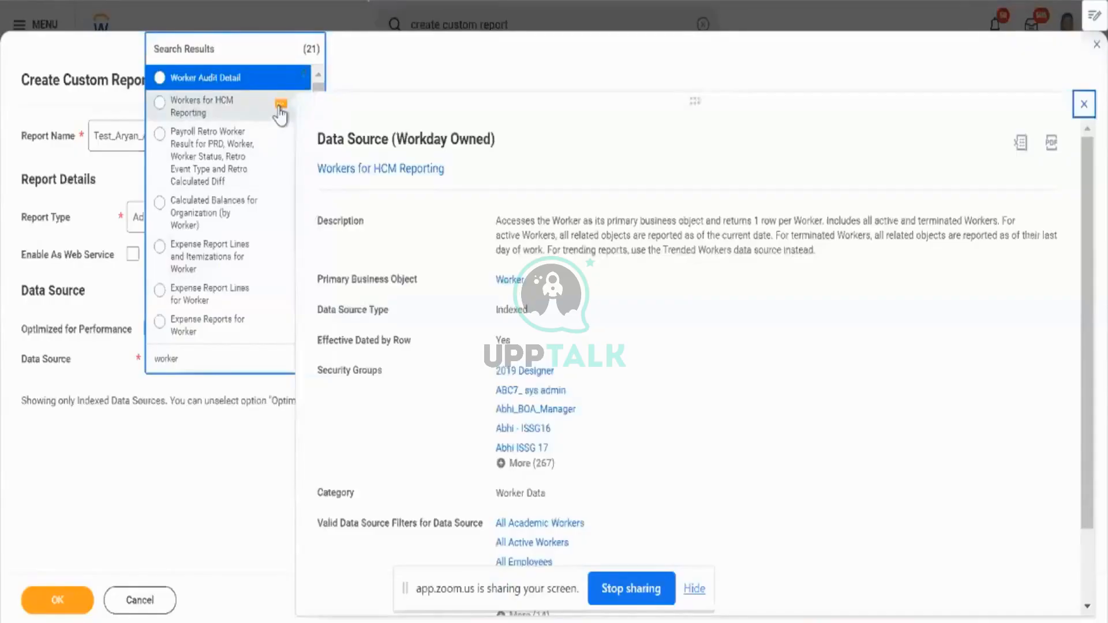
{"action": "left_click", "coordinate": [274, 53]}
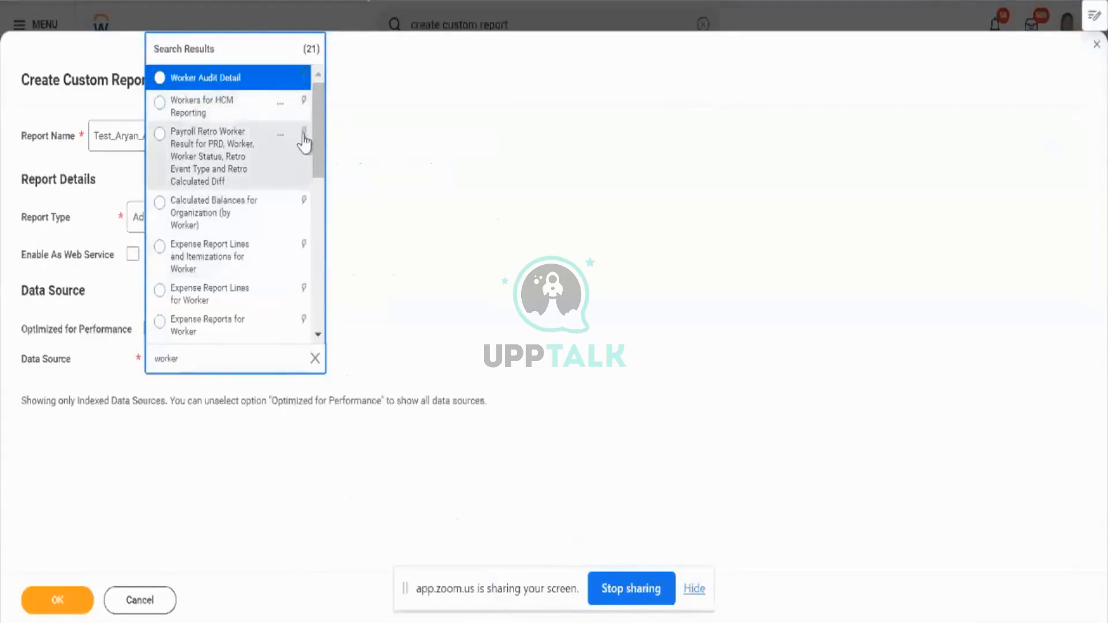
{"action": "left_click", "coordinate": [76, 341]}
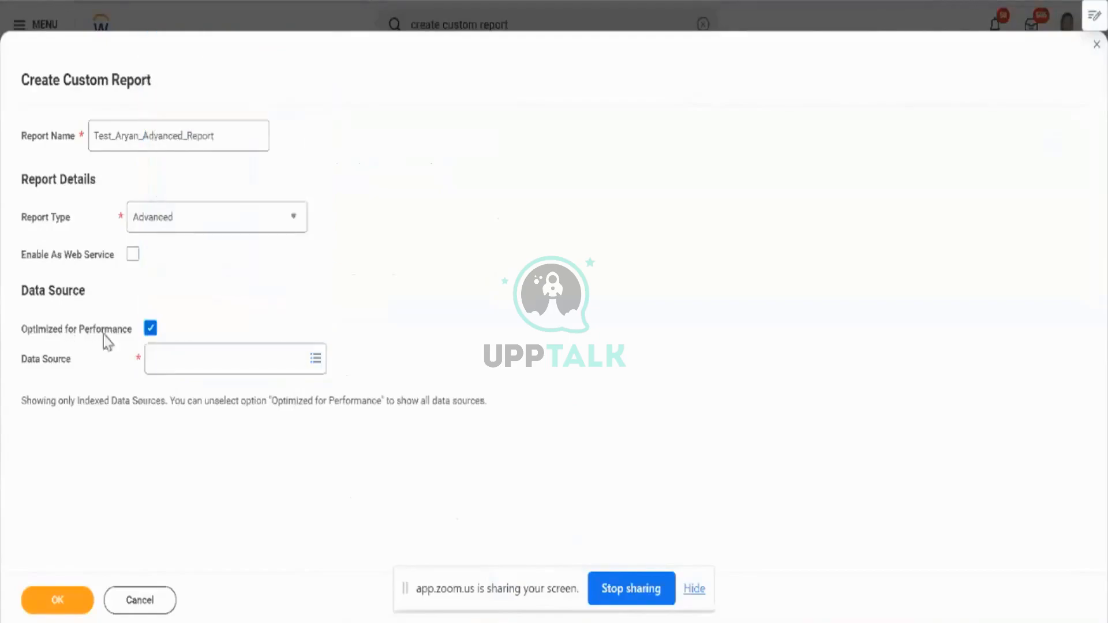
- Turn off Optimized for Performance for the report, and review the full alert text about non-indexed data sources
{"action": "left_click", "coordinate": [151, 329]}
{"action": "left_click", "coordinate": [186, 373]}
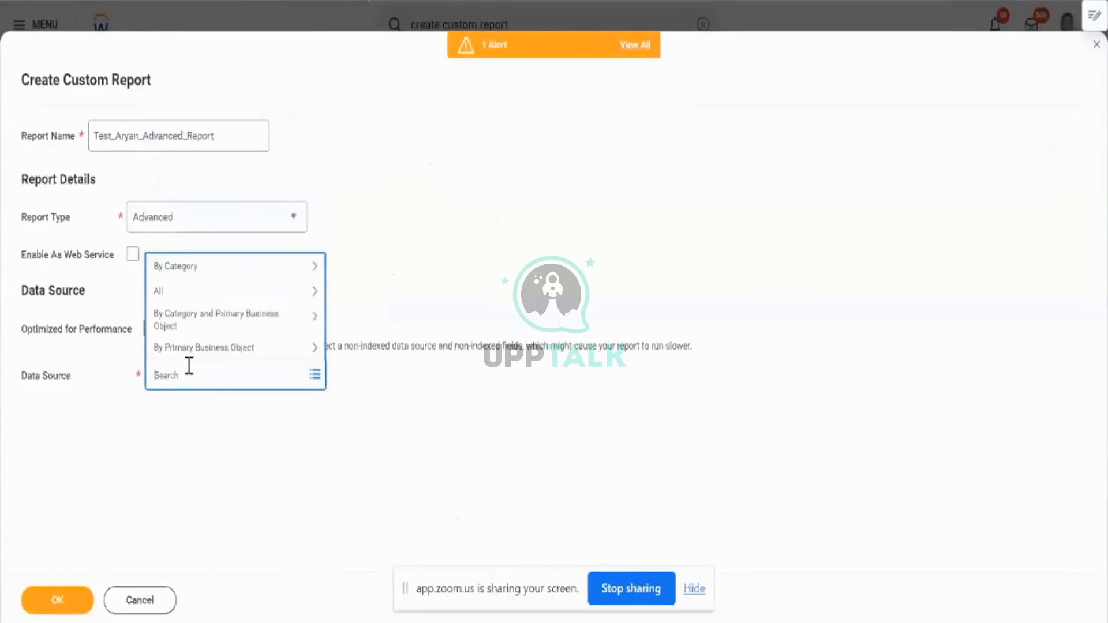
{"action": "left_click", "coordinate": [598, 59]}
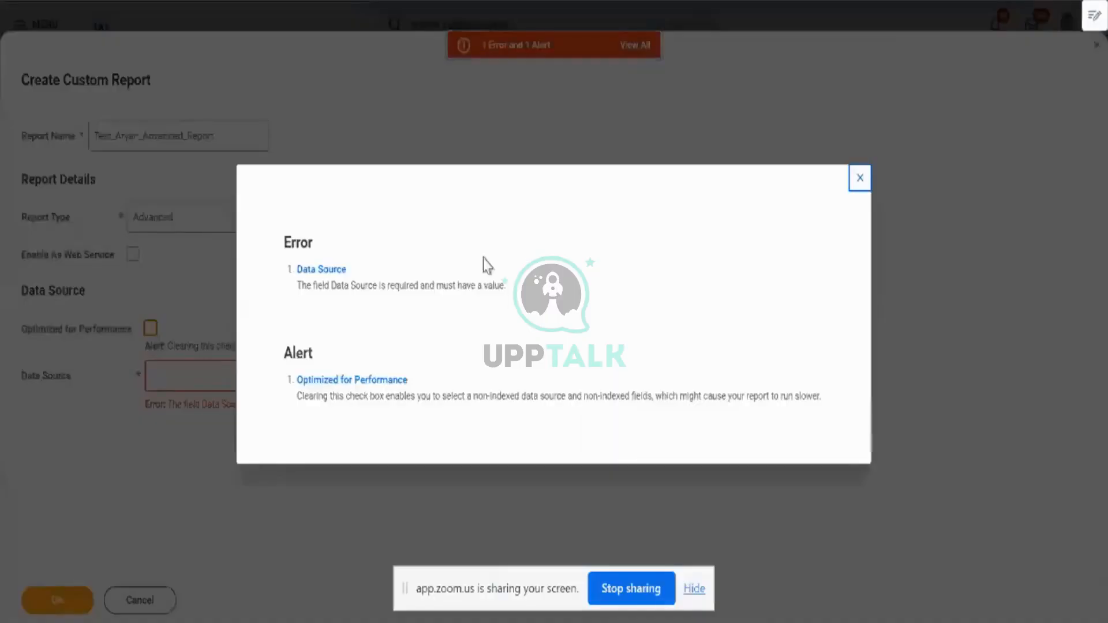
{"action": "double_click", "coordinate": [390, 398]}
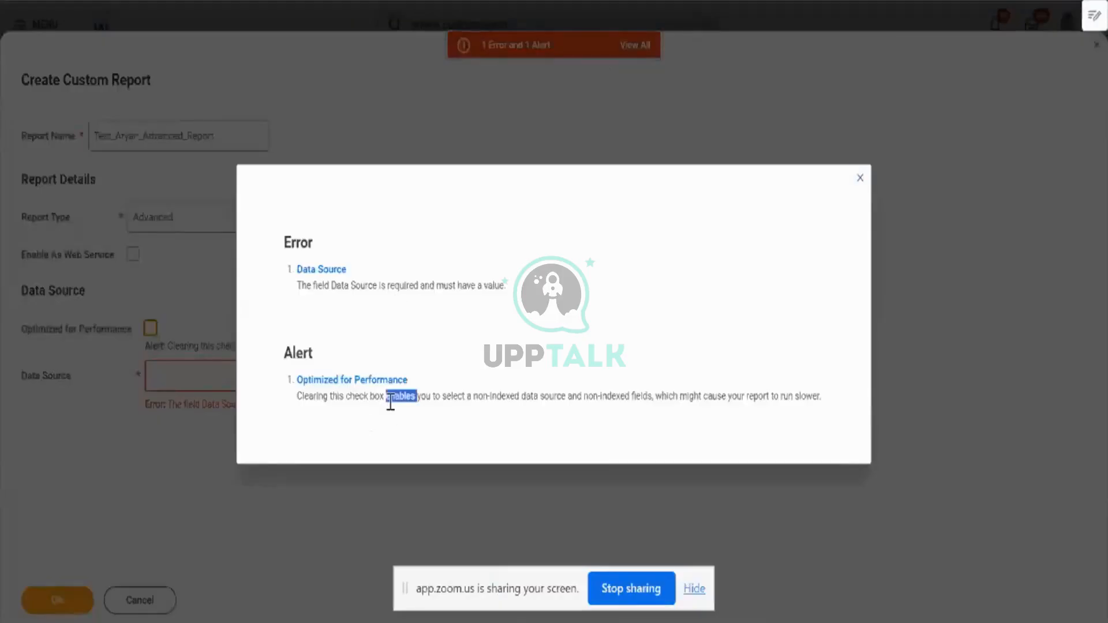
{"action": "triple_click", "coordinate": [390, 398]}
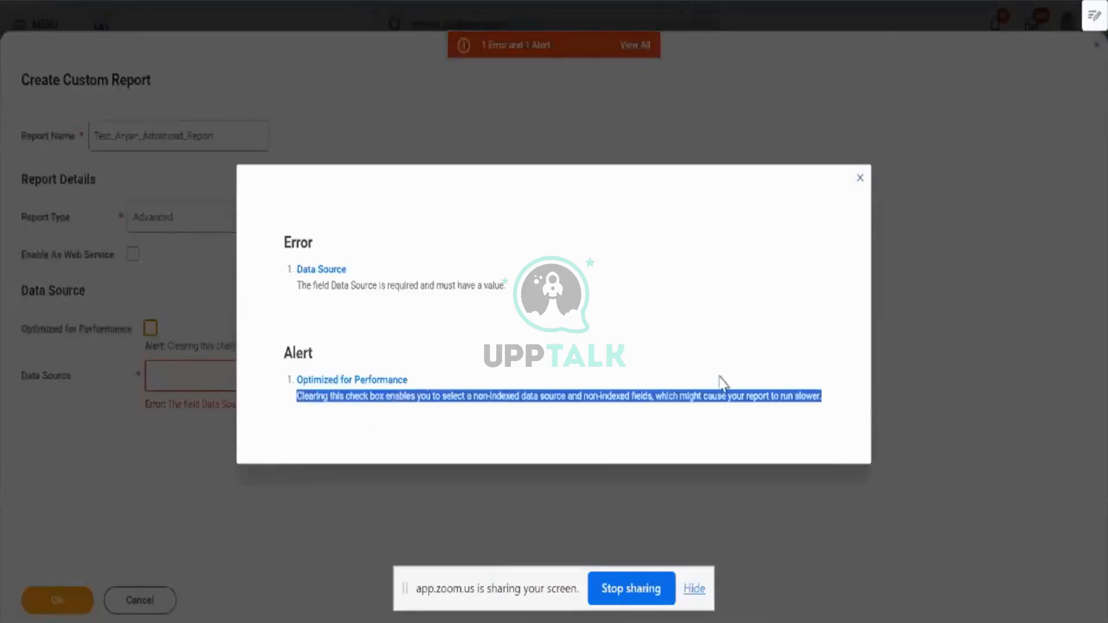
{"action": "left_click", "coordinate": [859, 177]}
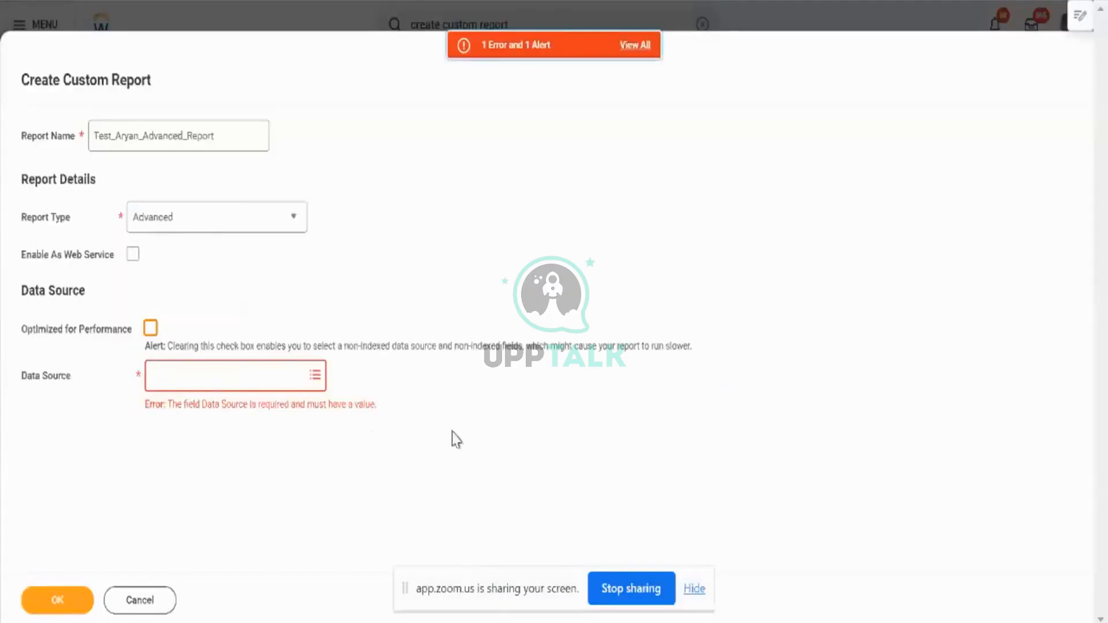
- Search the non-optimized data sources for worker, examine the Worker Audit Detail and Worker Billing Rate details, and close the results without selecting one
{"action": "left_click", "coordinate": [274, 376]}
{"action": "type", "text": "worker"}
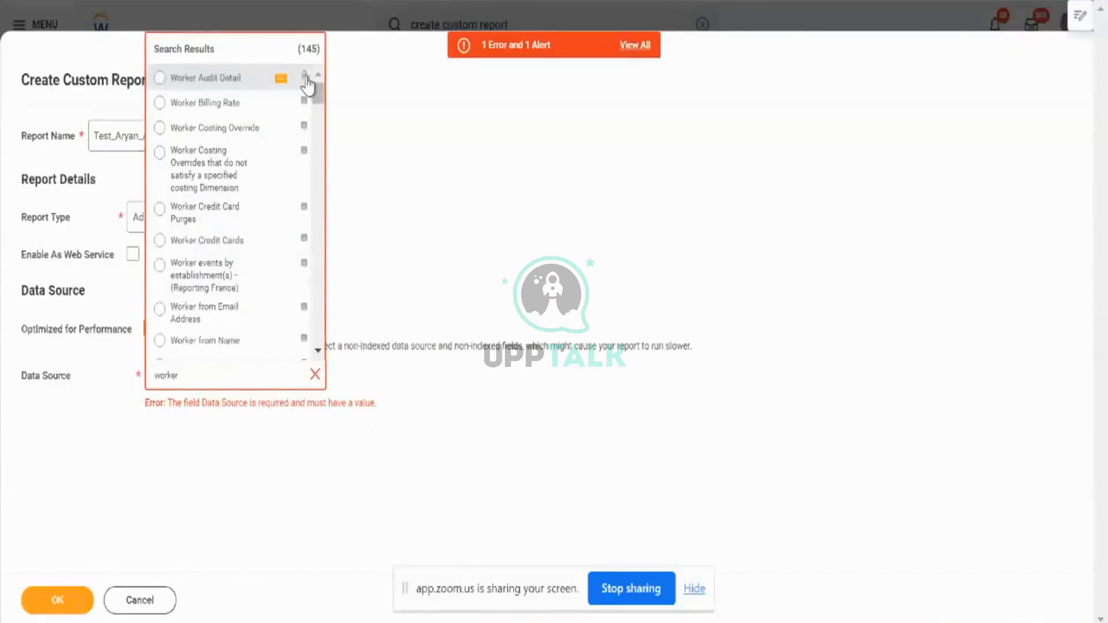
{"action": "left_click", "coordinate": [281, 78]}
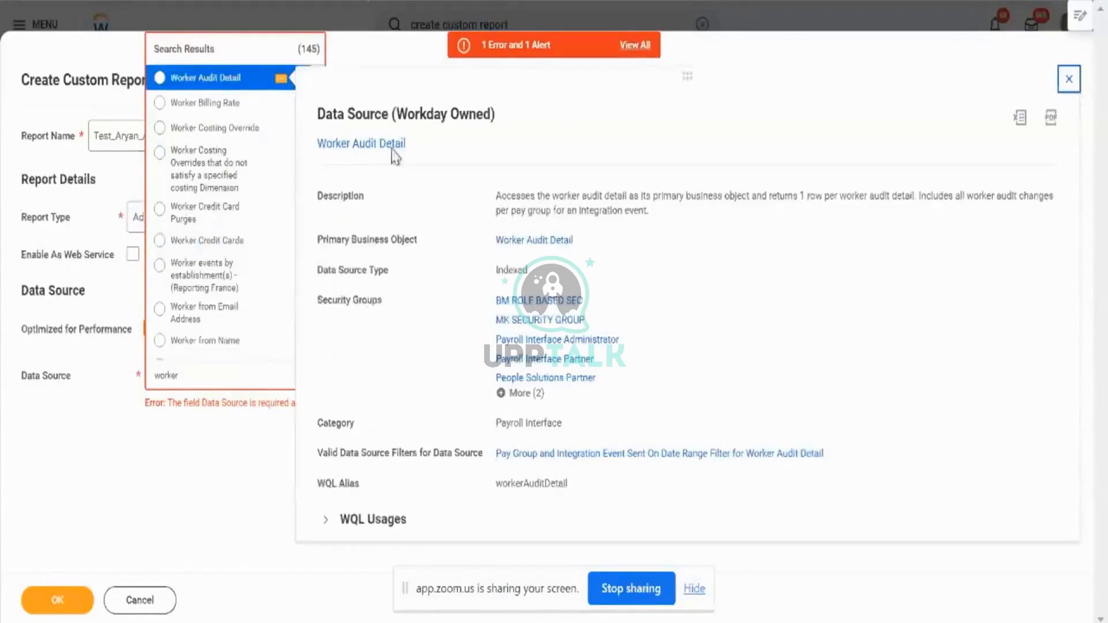
{"action": "left_click", "coordinate": [281, 104]}
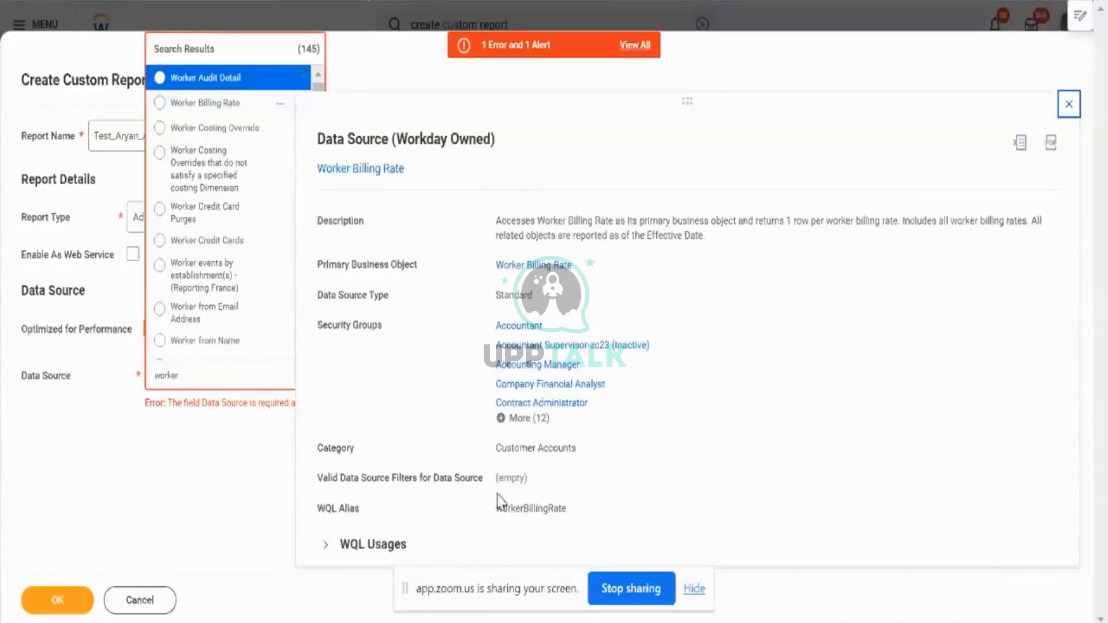
{"action": "left_click", "coordinate": [276, 47]}
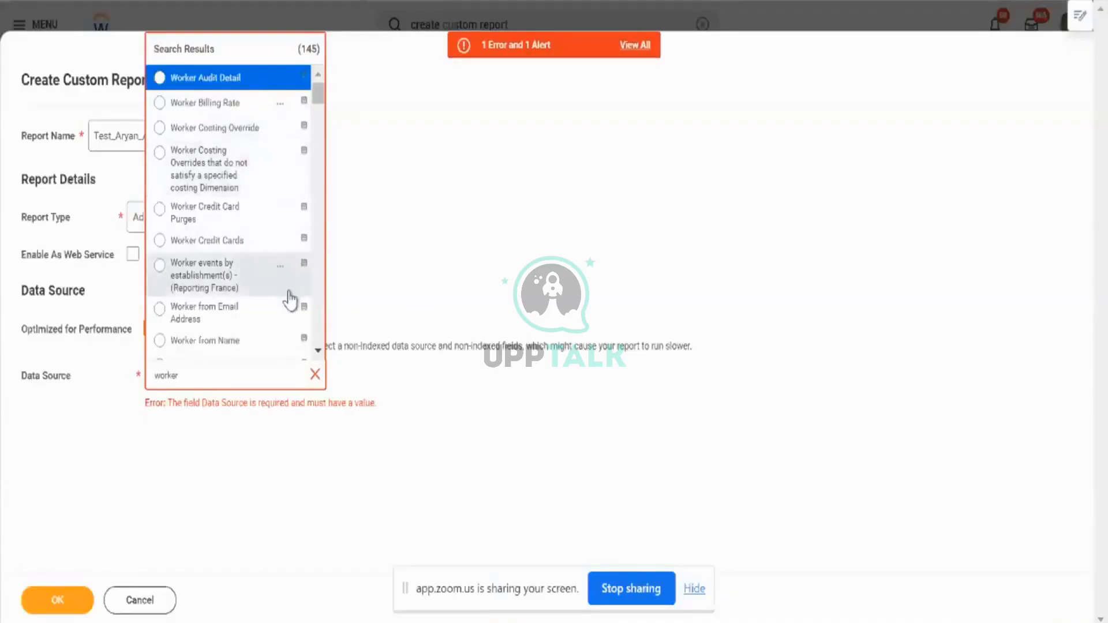
{"action": "scroll", "coordinate": [290, 299], "scroll_direction": "down", "scroll_amount": 3}
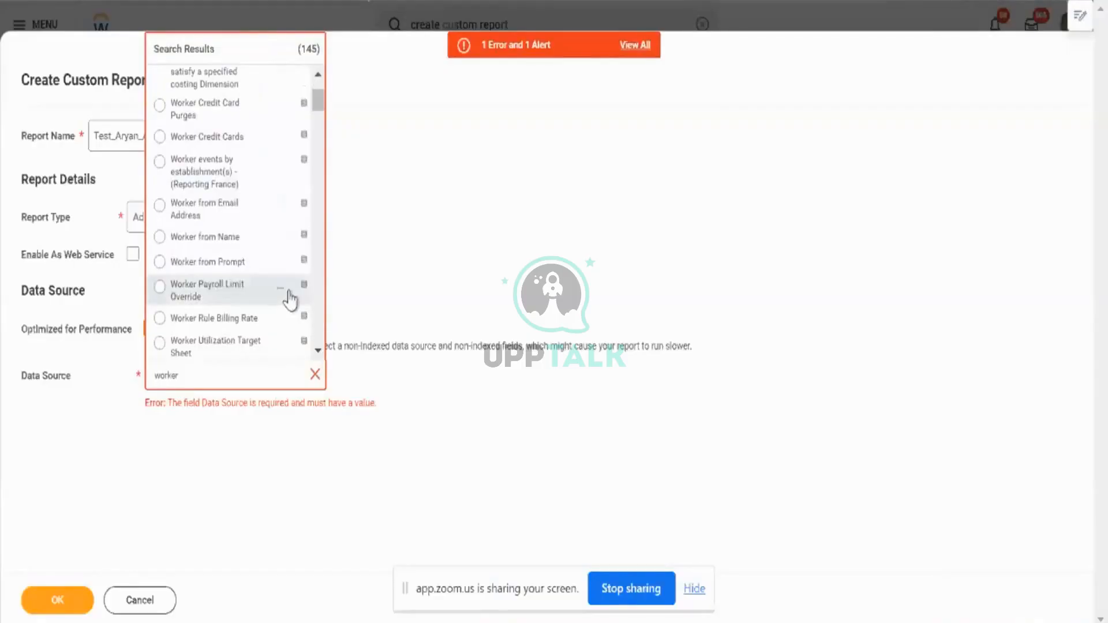
{"action": "left_click", "coordinate": [87, 326]}
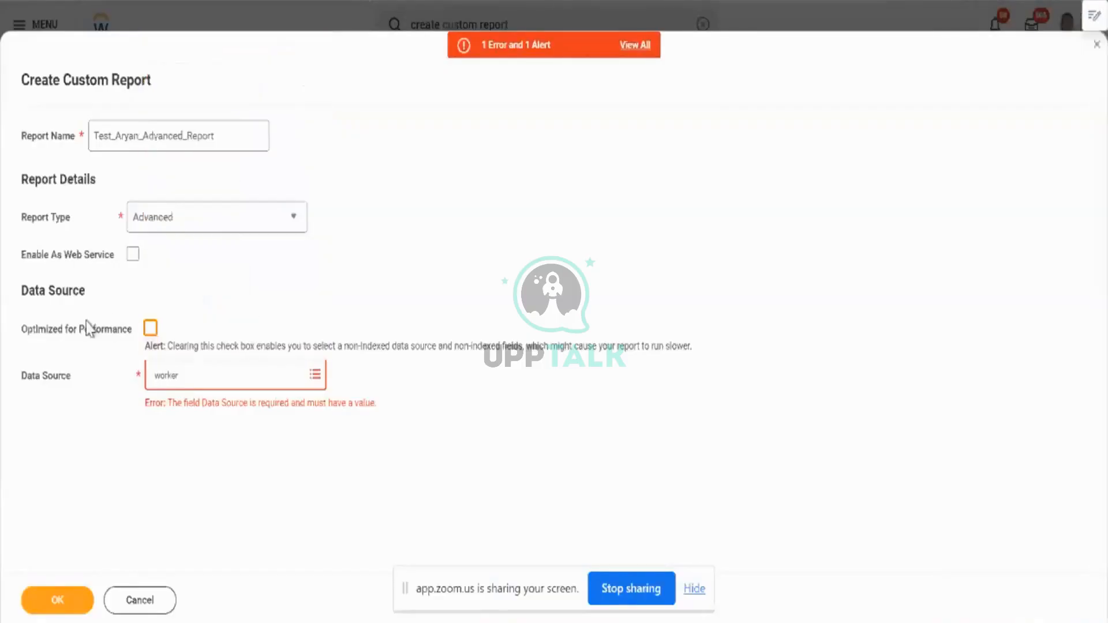
- Turn Optimized for Performance back on, search the data sources for worker, and select Workers for HCM Reporting
{"action": "left_click", "coordinate": [153, 330]}
{"action": "left_click", "coordinate": [185, 346]}
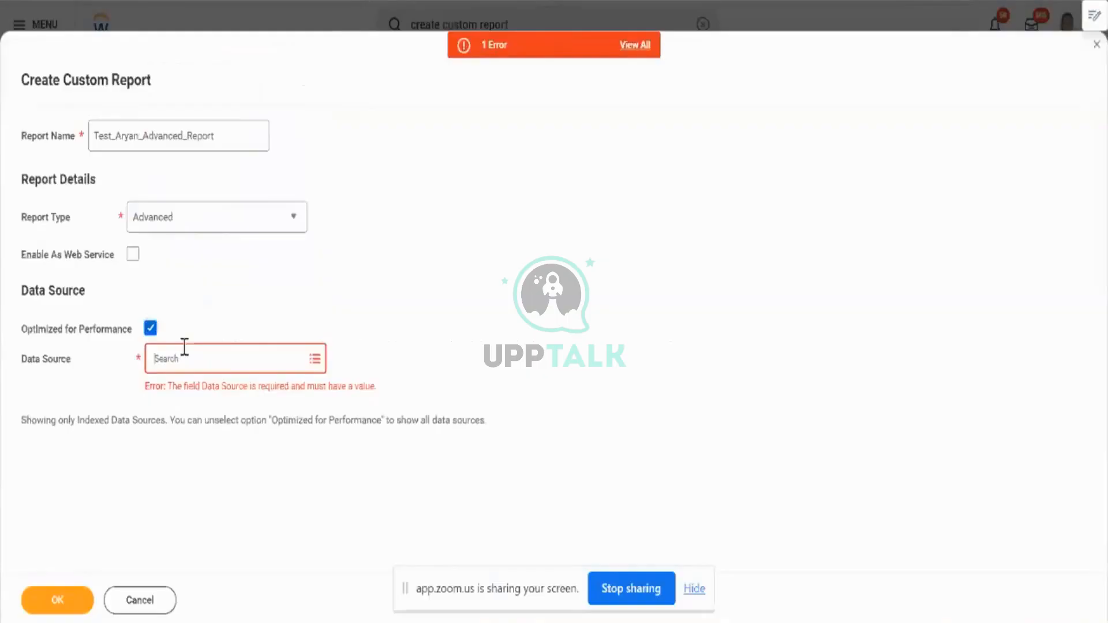
{"action": "type", "text": "worker"}
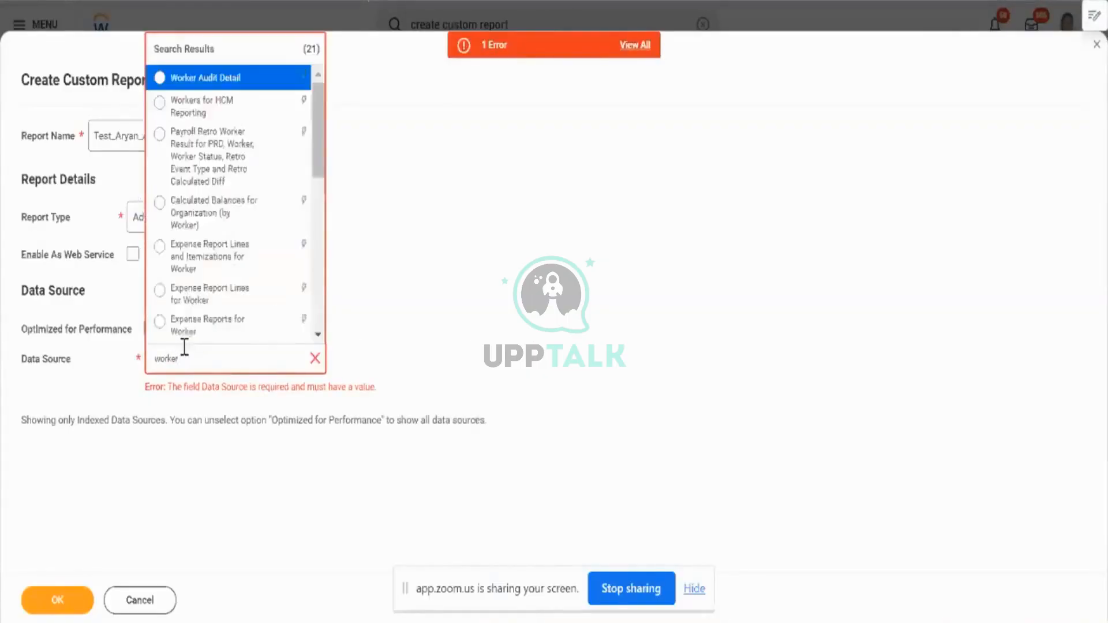
{"action": "left_click", "coordinate": [253, 104]}
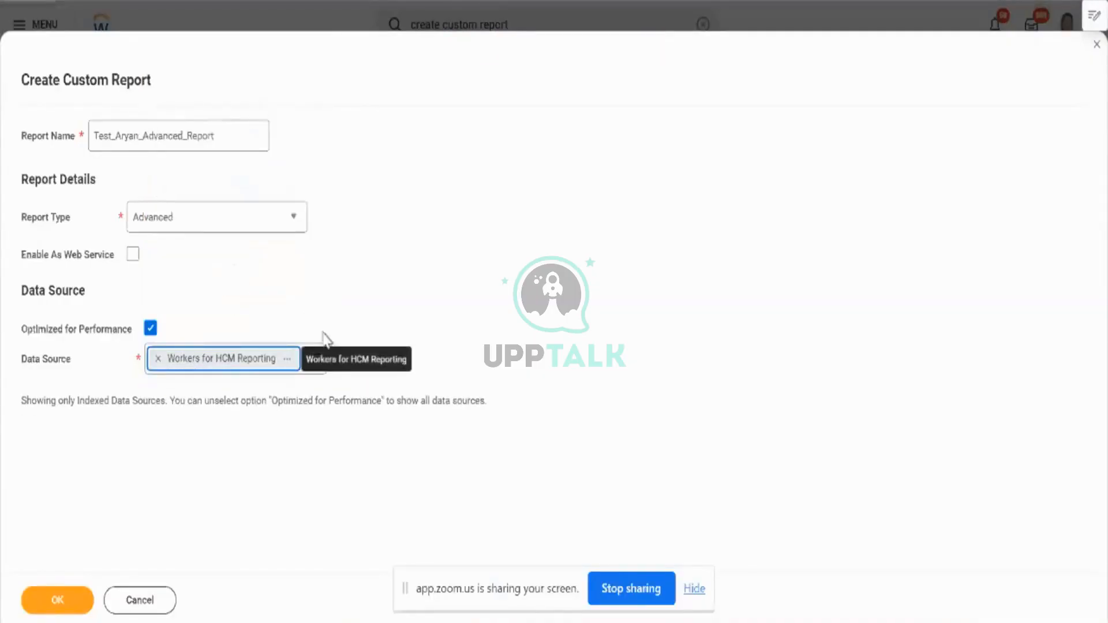
- Review the description of the Workers for HCM Reporting data source, and confirm the form to create the report
{"action": "left_click", "coordinate": [288, 359]}
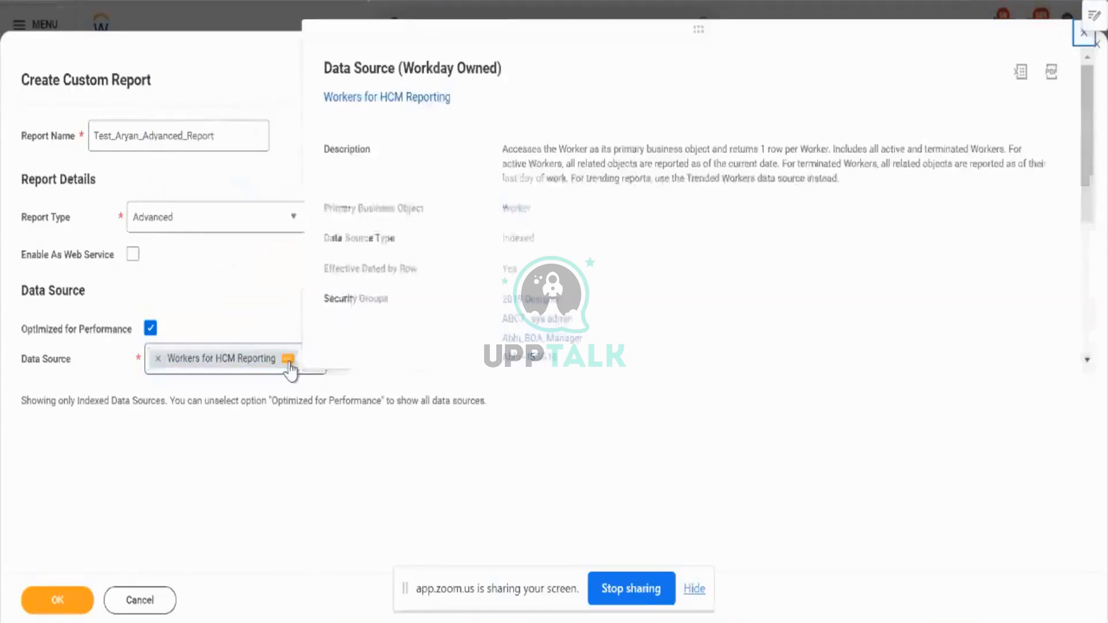
{"action": "triple_click", "coordinate": [560, 151]}
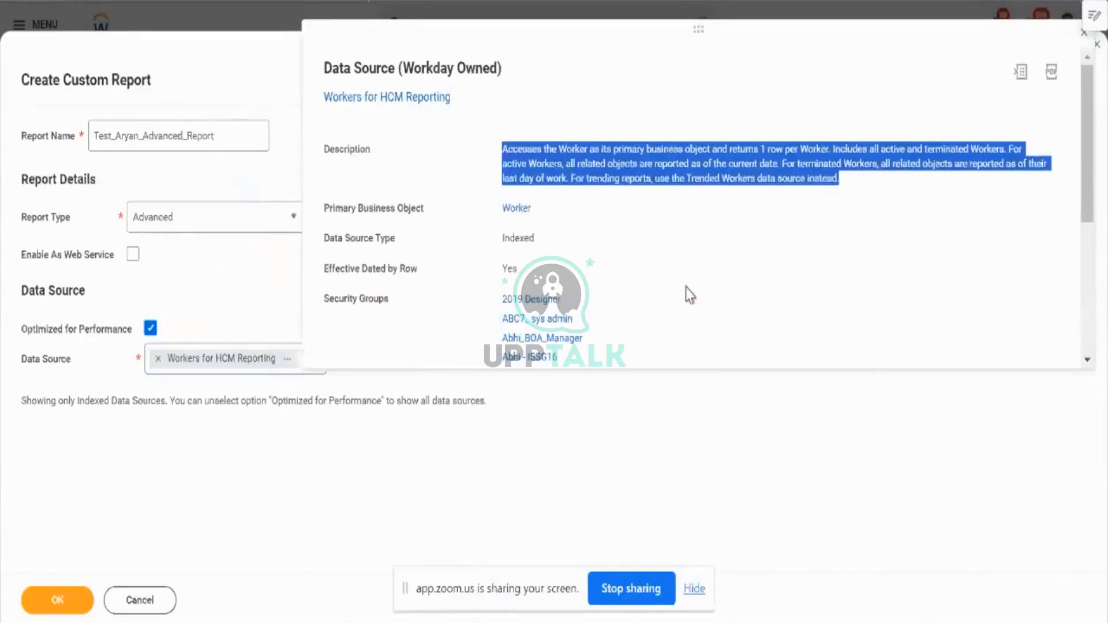
{"action": "left_click", "coordinate": [172, 277]}
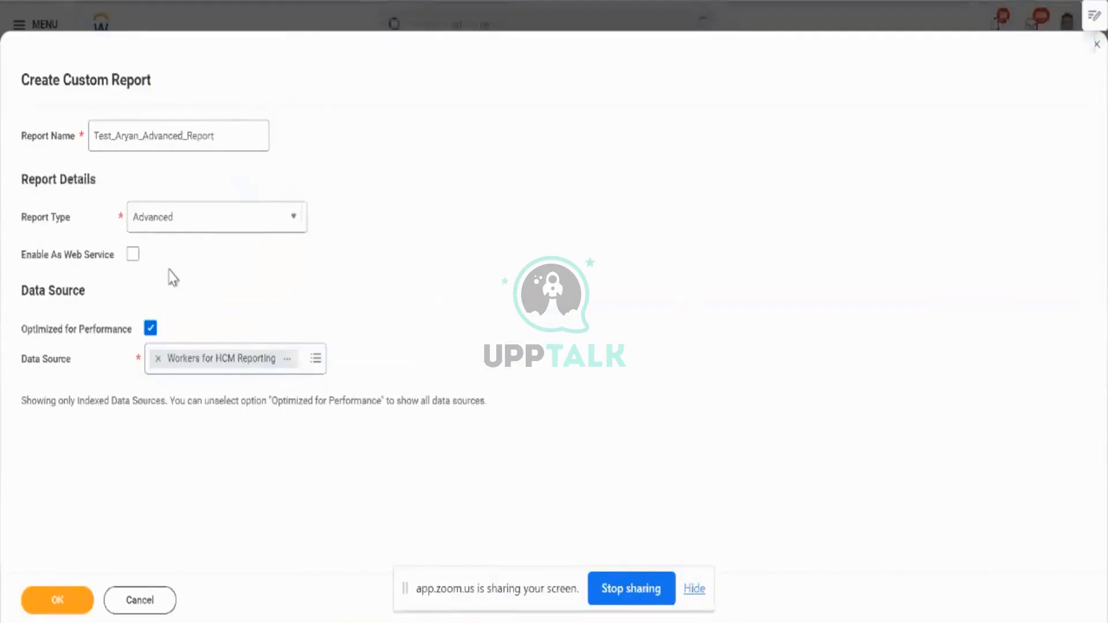
{"action": "left_click", "coordinate": [81, 605]}
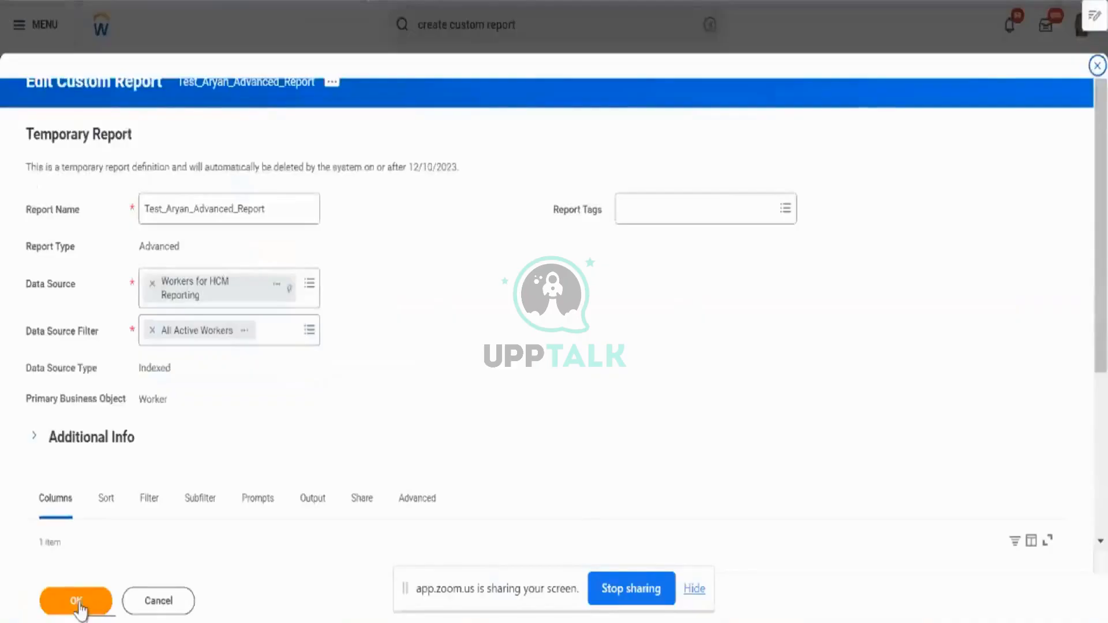
- Add a second row to the report's columns and set its business object to Position after checking that field's details
{"action": "scroll", "coordinate": [526, 270], "scroll_direction": "down", "scroll_amount": 3}
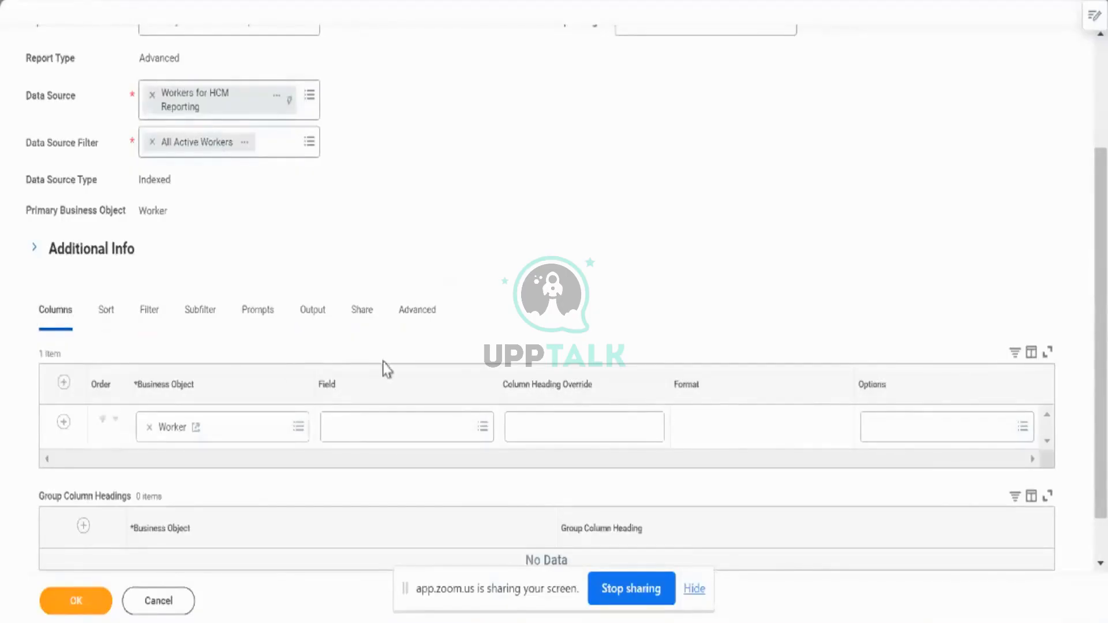
{"action": "double_click", "coordinate": [153, 211]}
{"action": "scroll", "coordinate": [188, 289], "scroll_direction": "up", "scroll_amount": 1}
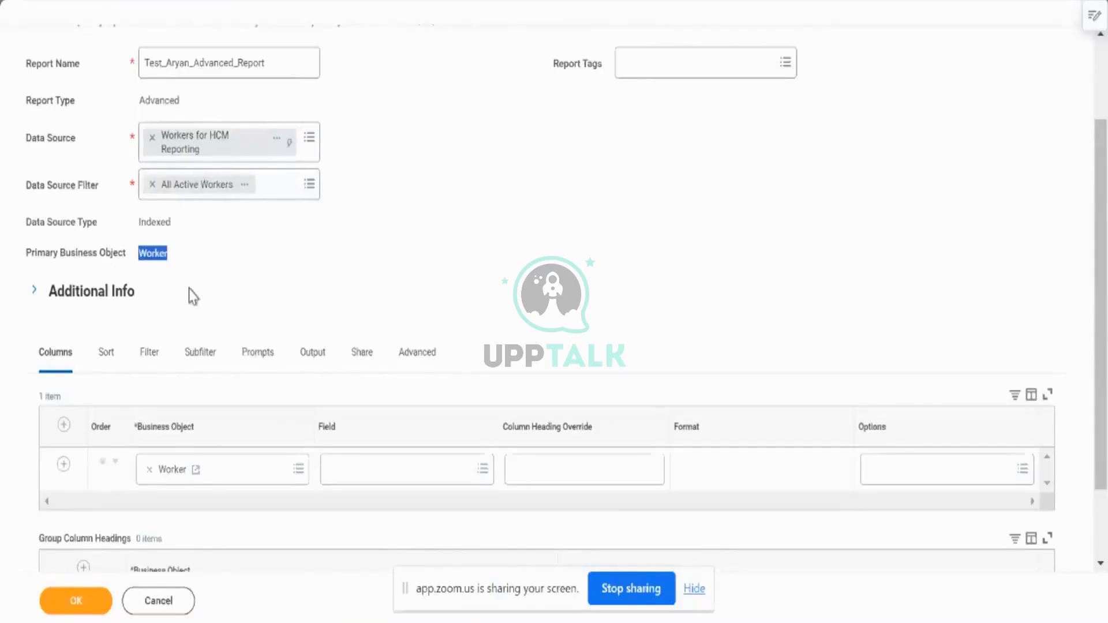
{"action": "scroll", "coordinate": [193, 296], "scroll_direction": "down", "scroll_amount": 2}
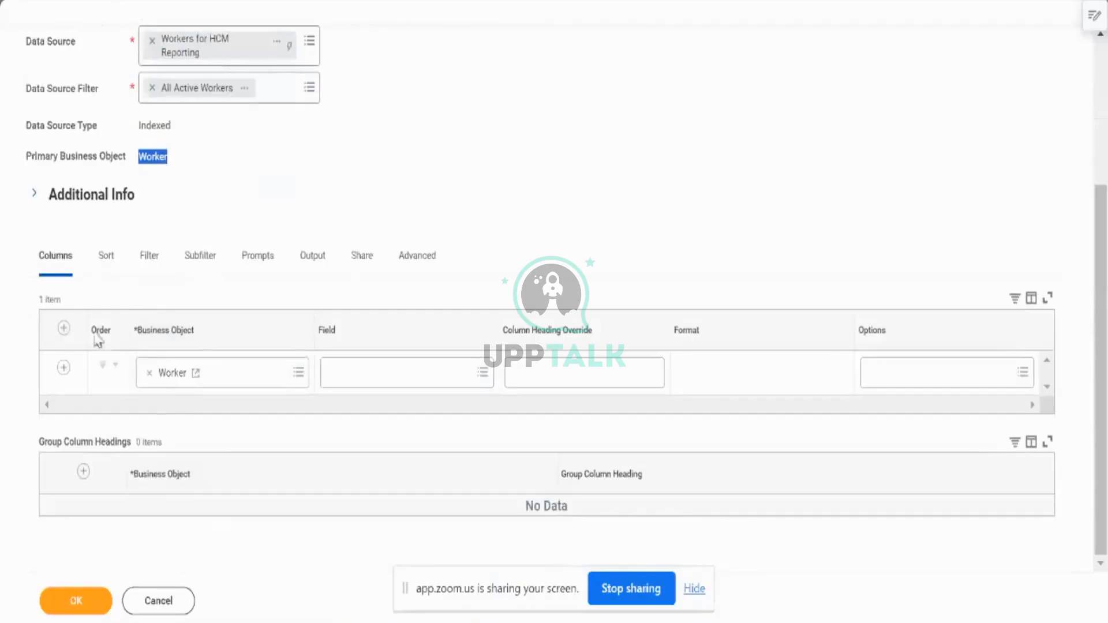
{"action": "left_click", "coordinate": [66, 366]}
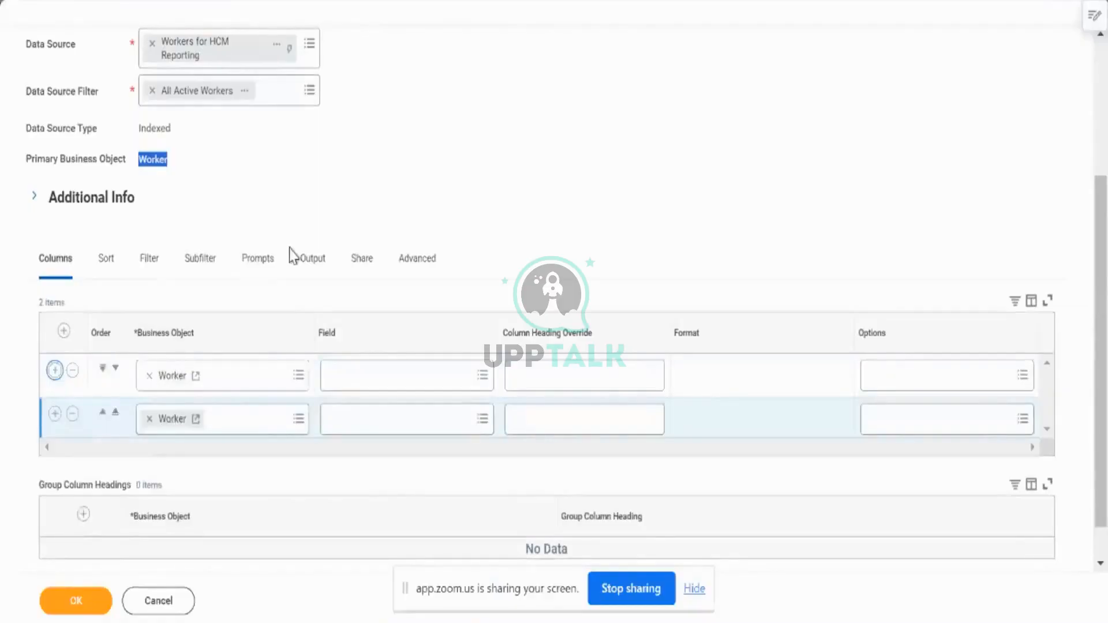
{"action": "left_click", "coordinate": [270, 418]}
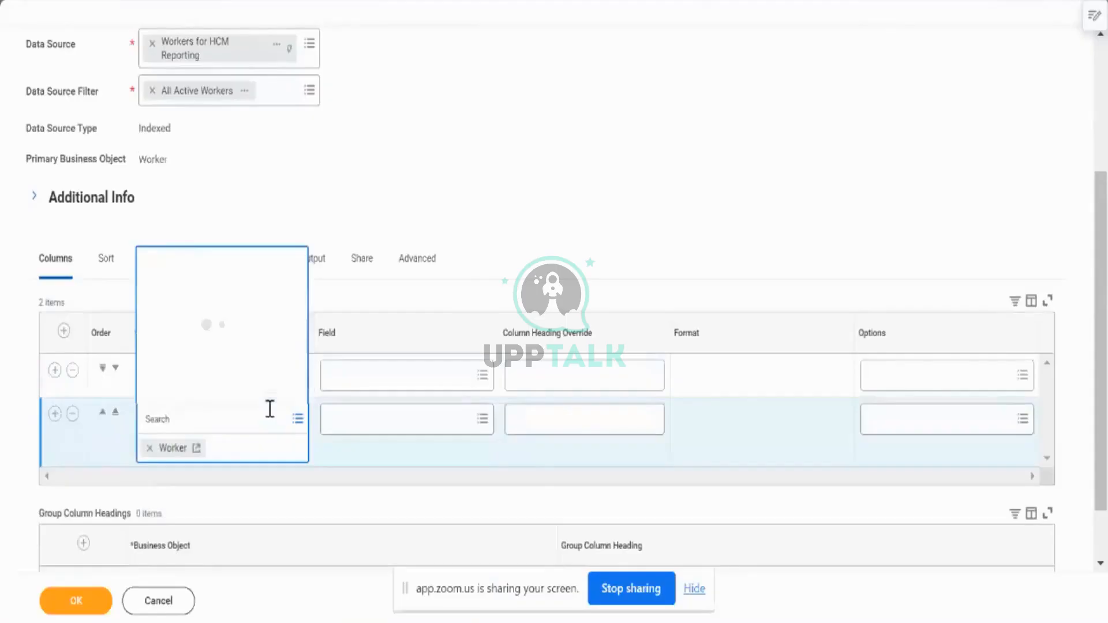
{"action": "type", "text": "bo"}
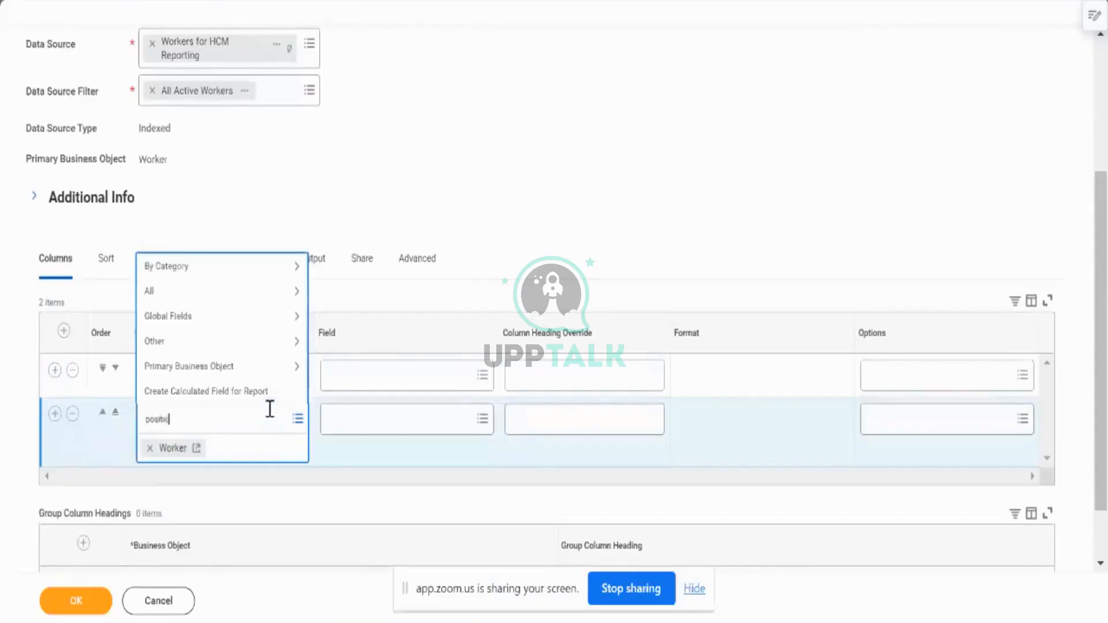
{"action": "key", "text": "Return"}
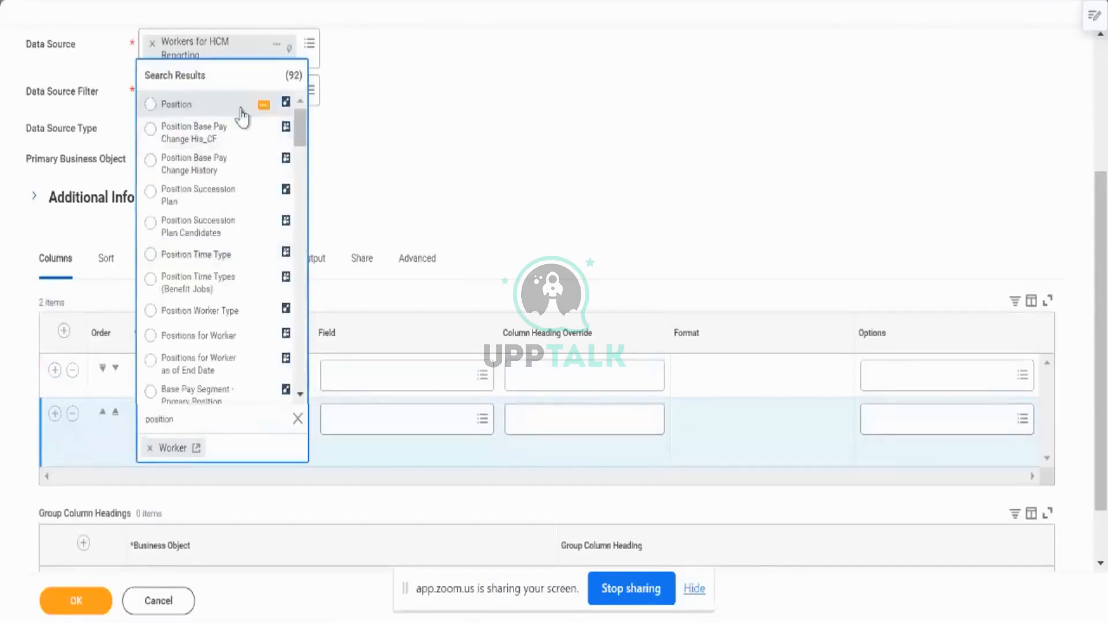
{"action": "left_click", "coordinate": [263, 107]}
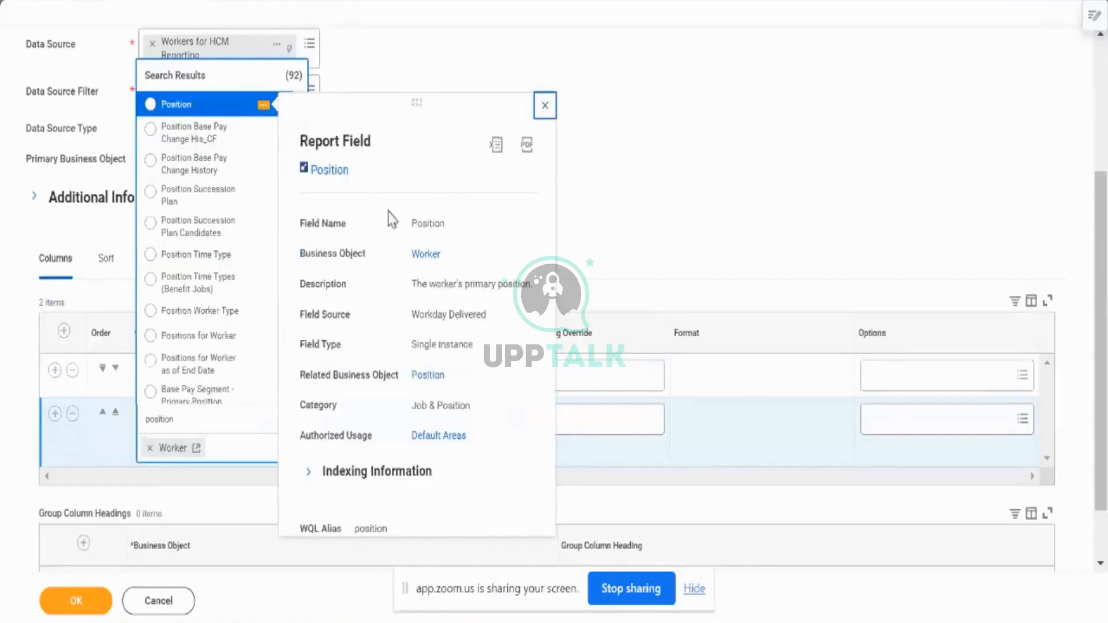
{"action": "left_click", "coordinate": [210, 105]}
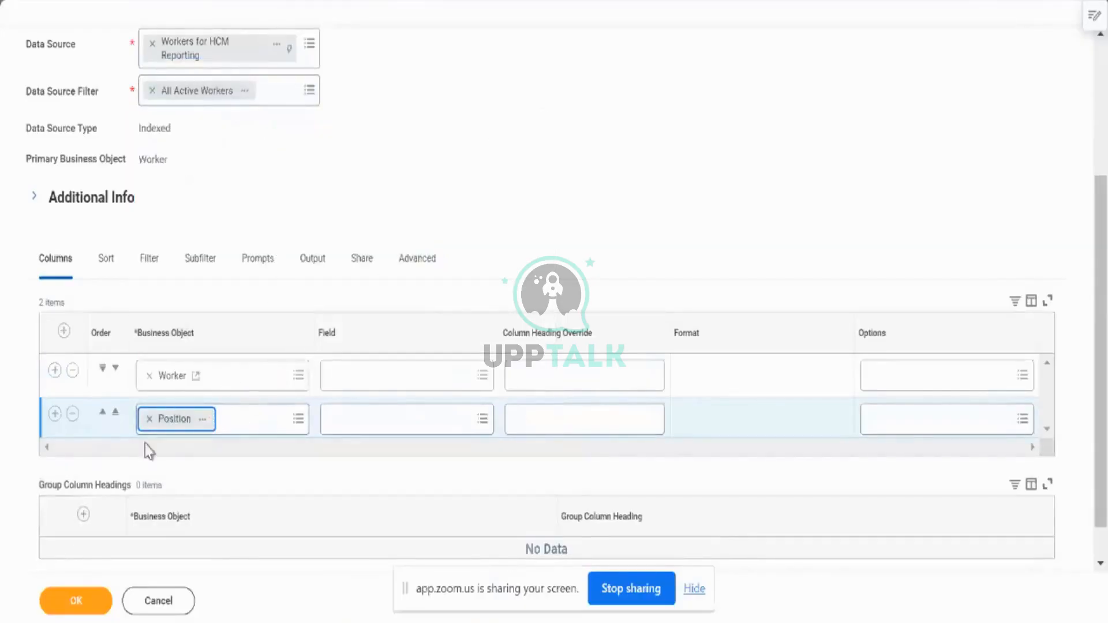
- Search the fields of the Position row for job profile and examine the details of both Job Profile results
{"action": "left_click", "coordinate": [334, 418]}
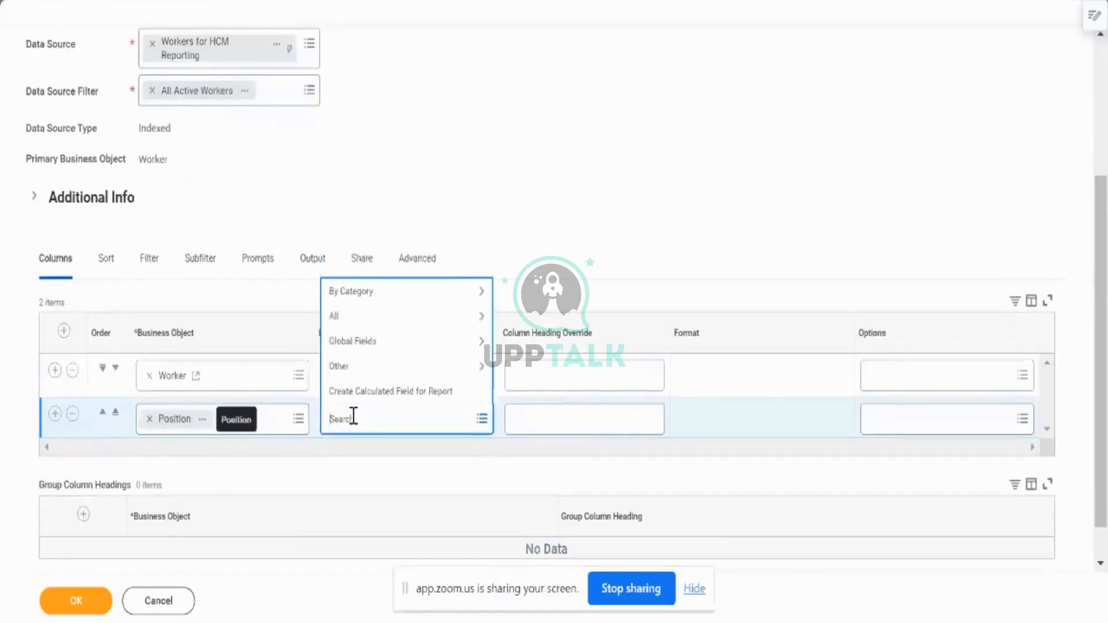
{"action": "type", "text": "job"}
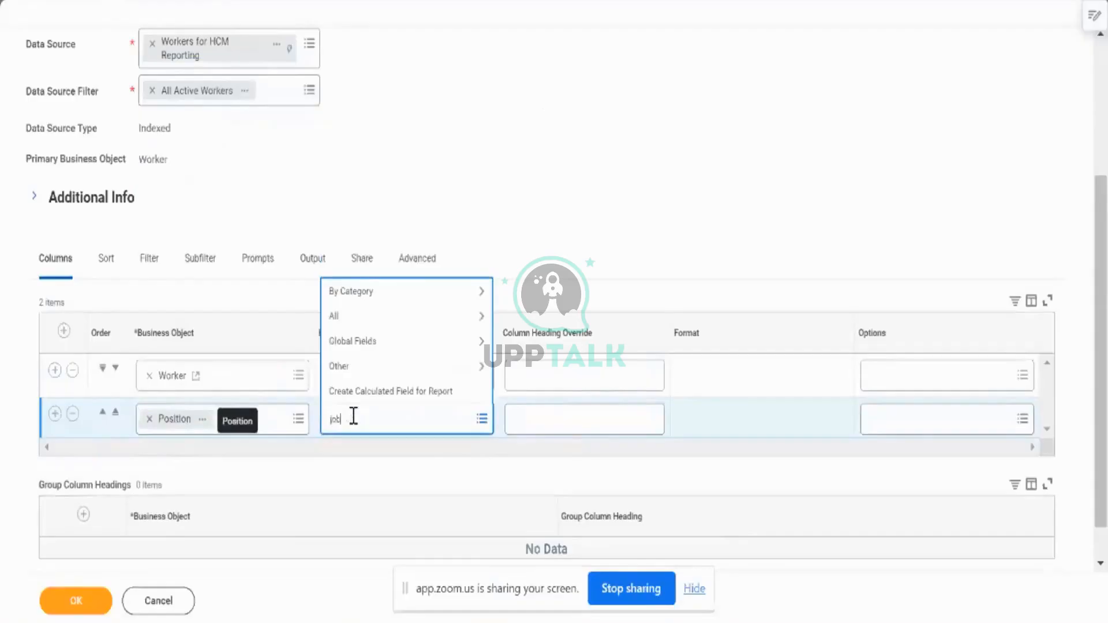
{"action": "type", "text": " profile"}
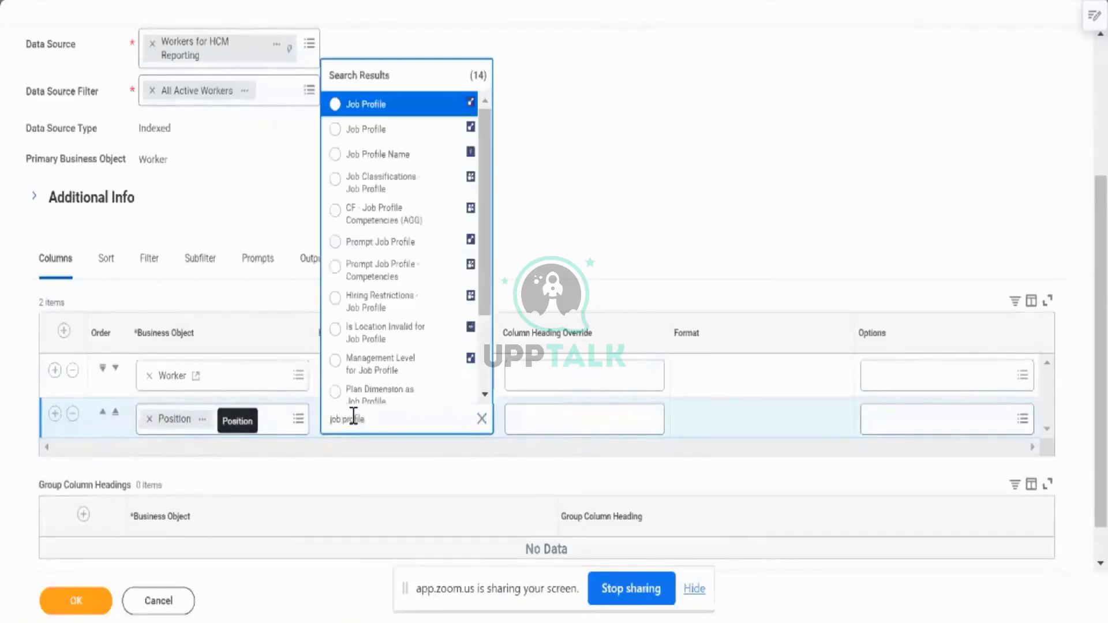
{"action": "left_click", "coordinate": [447, 106]}
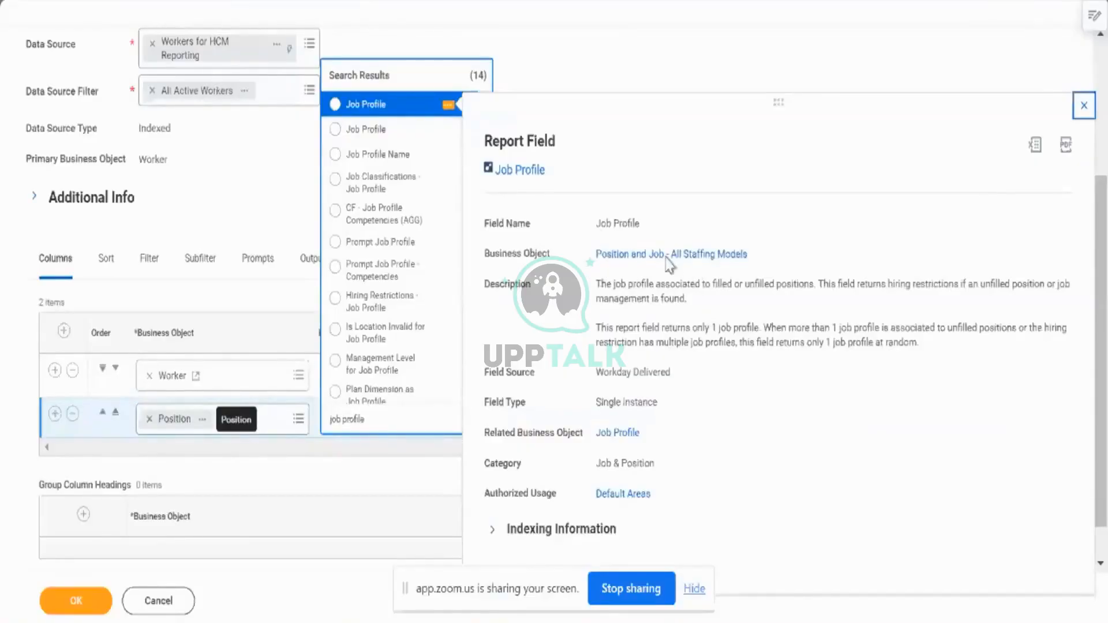
{"action": "left_click", "coordinate": [448, 132]}
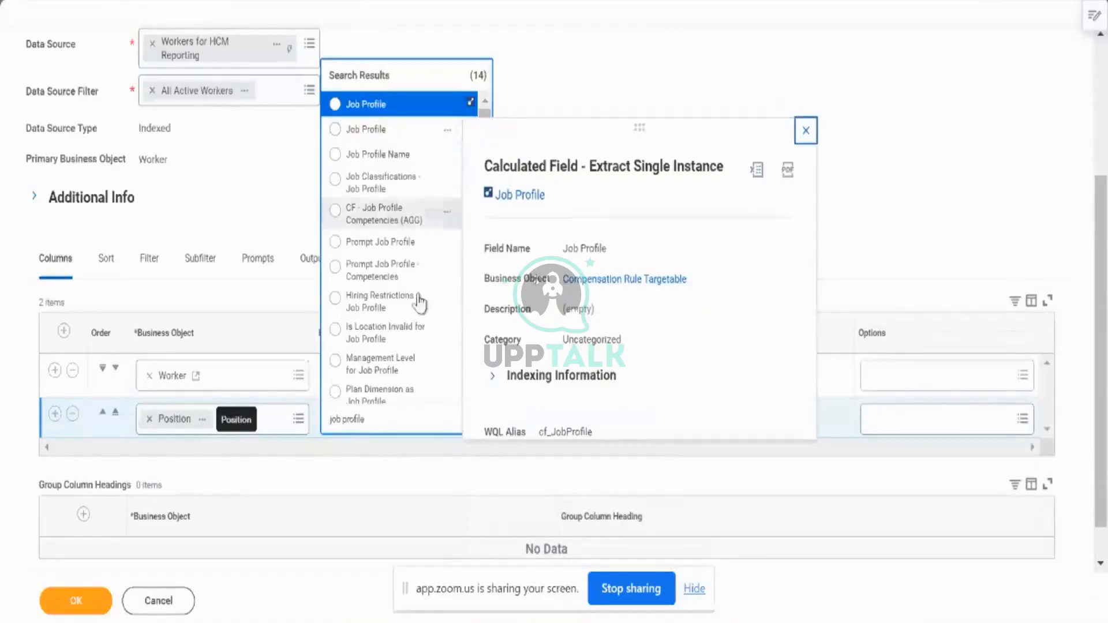
- Search the Position row's fields for grade instead, check the Compensation Grade details, and select Compensation Grade as the field
{"action": "left_click", "coordinate": [399, 416]}
{"action": "triple_click", "coordinate": [399, 422]}
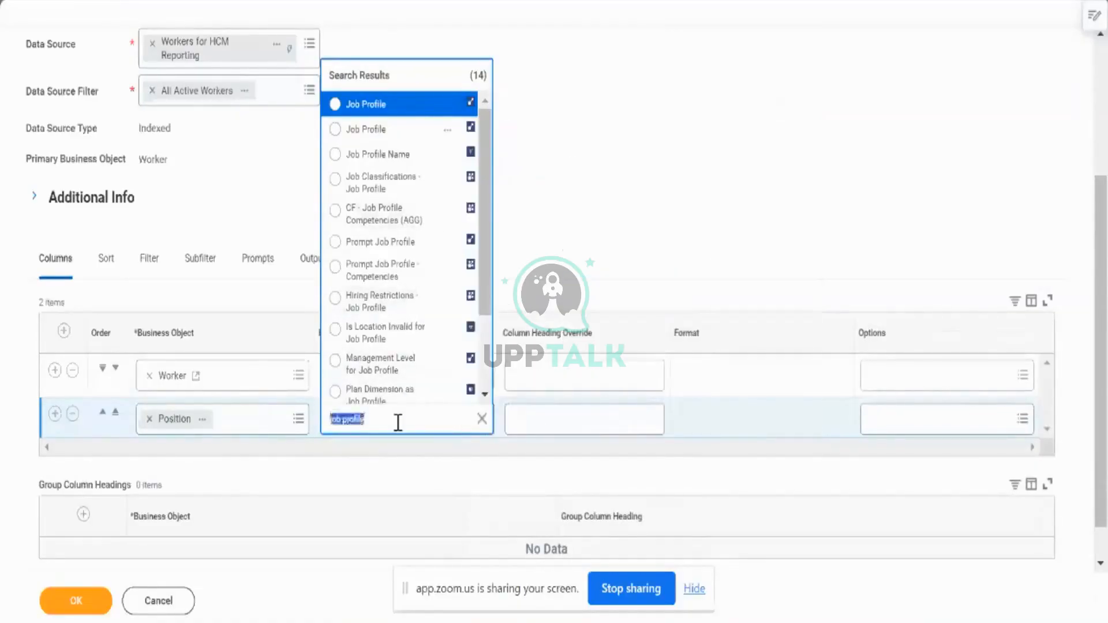
{"action": "left_click", "coordinate": [398, 423]}
{"action": "key", "text": "BackSpace"}
{"action": "key", "text": "BackSpace"}
{"action": "key", "text": "BackSpace"}
{"action": "key", "text": "BackSpace"}
{"action": "key", "text": "BackSpace"}
{"action": "key", "text": "BackSpace"}
{"action": "key", "text": "BackSpace"}
{"action": "key", "text": "BackSpace"}
{"action": "key", "text": "BackSpace"}
{"action": "key", "text": "BackSpace"}
{"action": "key", "text": "BackSpace"}
{"action": "key", "text": "BackSpace"}
{"action": "key", "text": "BackSpace"}
{"action": "type", "text": "gre"}
{"action": "type", "text": "de"}
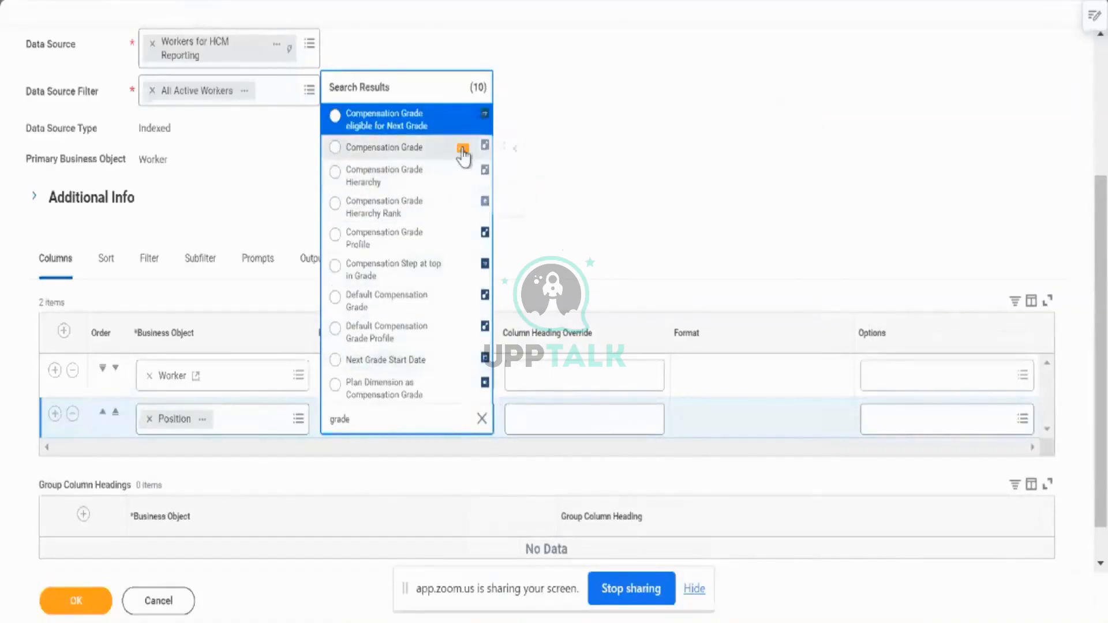
{"action": "left_click", "coordinate": [462, 150]}
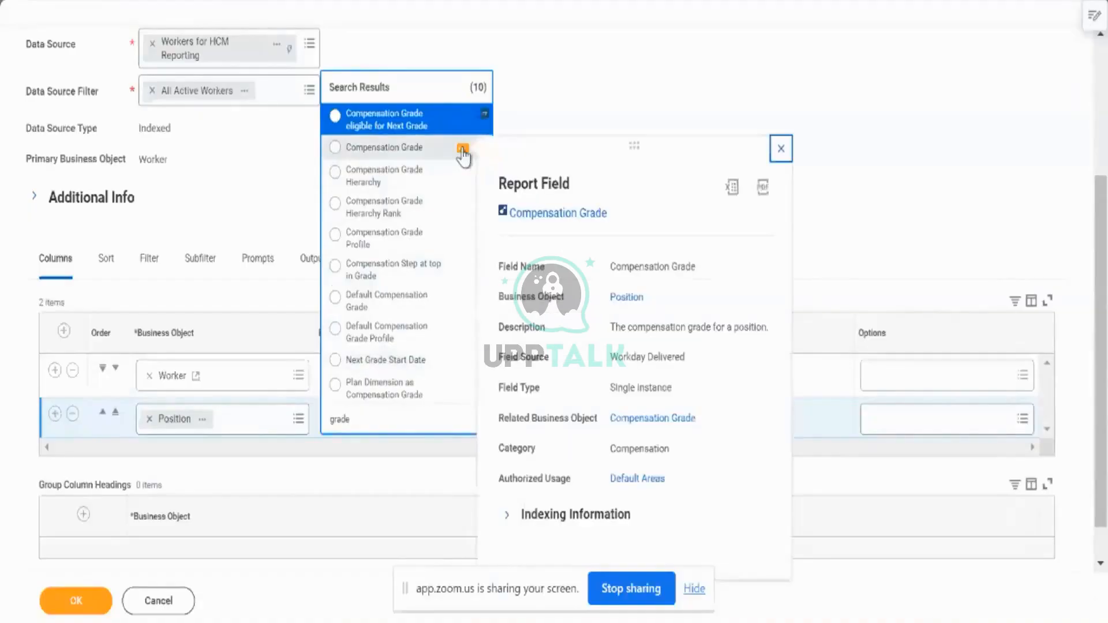
{"action": "left_click", "coordinate": [427, 155]}
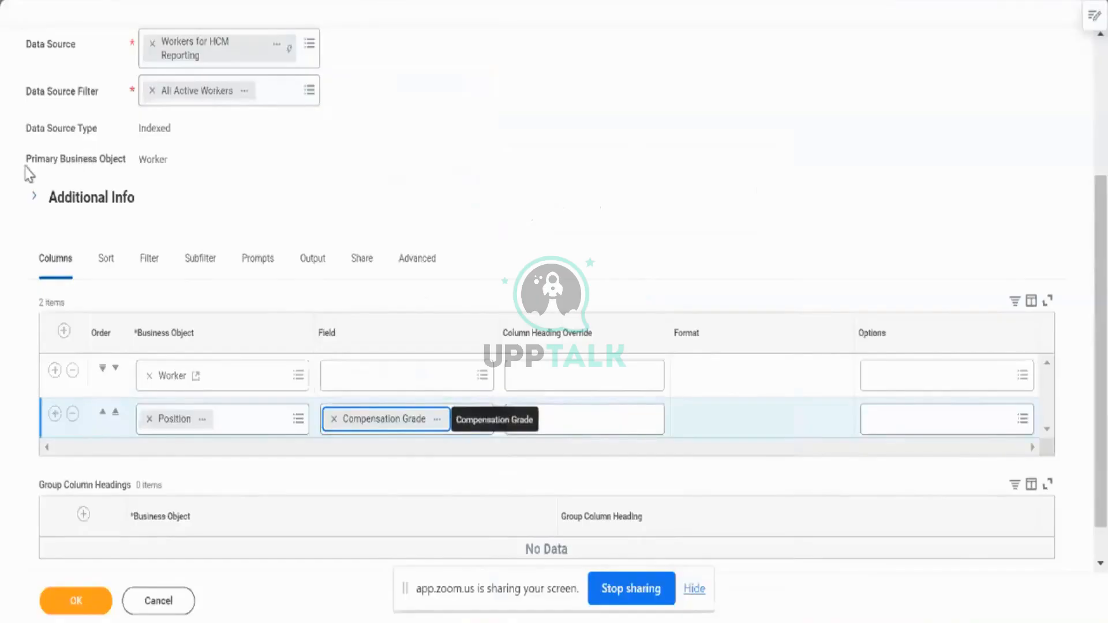
- Highlight the report's primary business object for review, and add a third column row below the Compensation Grade row
{"action": "left_click_drag", "start_coordinate": [49, 173], "coordinate": [150, 176]}
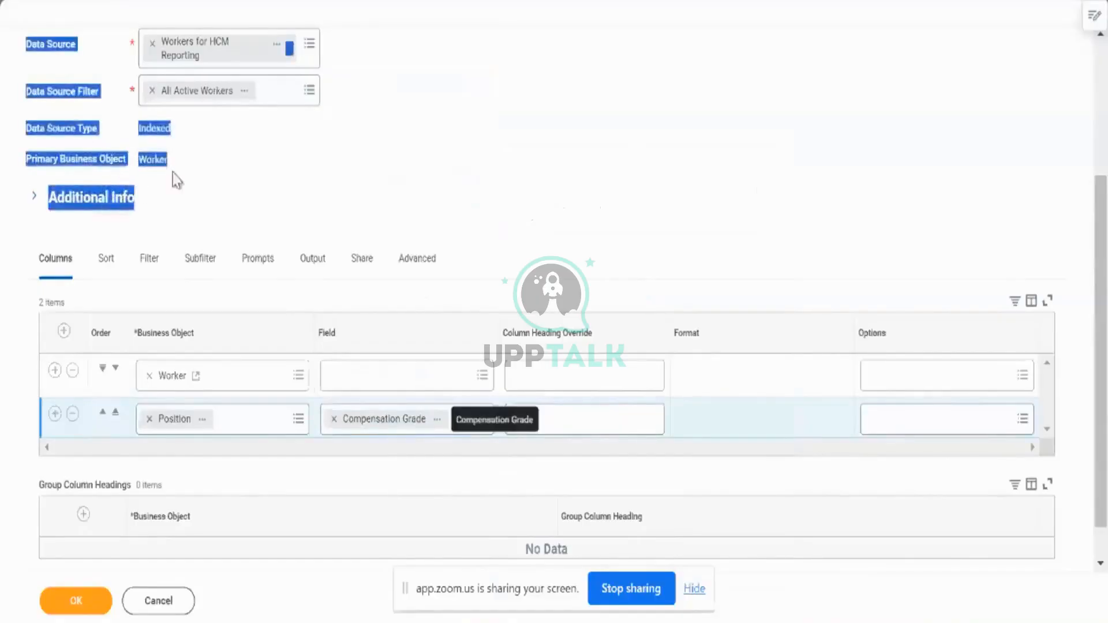
{"action": "left_click", "coordinate": [227, 199]}
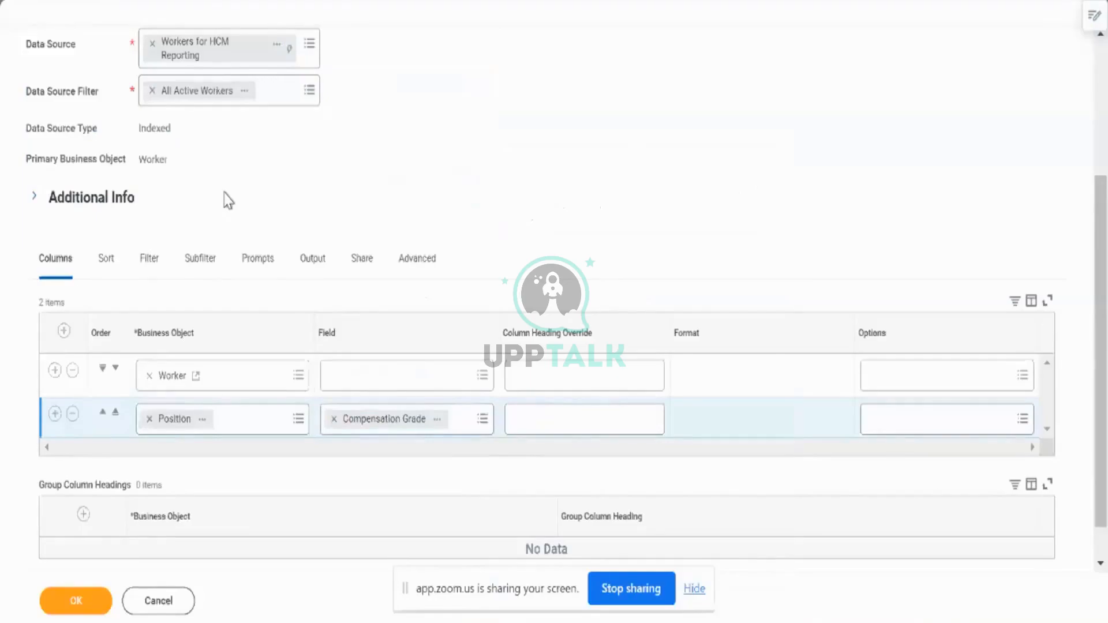
{"action": "scroll", "coordinate": [226, 199], "scroll_direction": "up", "scroll_amount": 2}
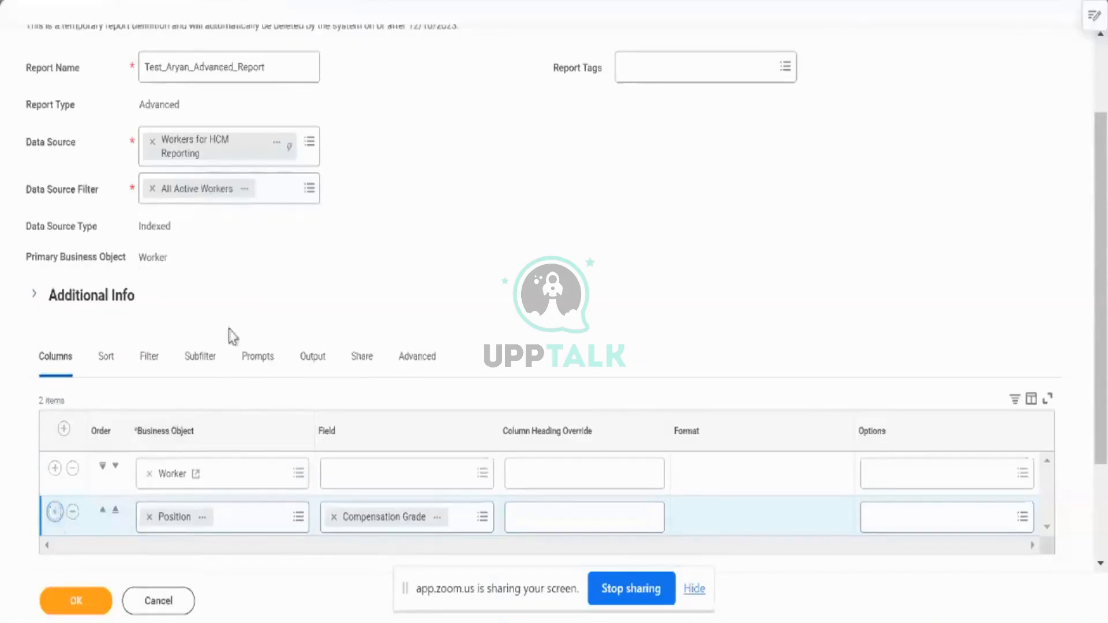
{"action": "scroll", "coordinate": [232, 336], "scroll_direction": "down", "scroll_amount": 3}
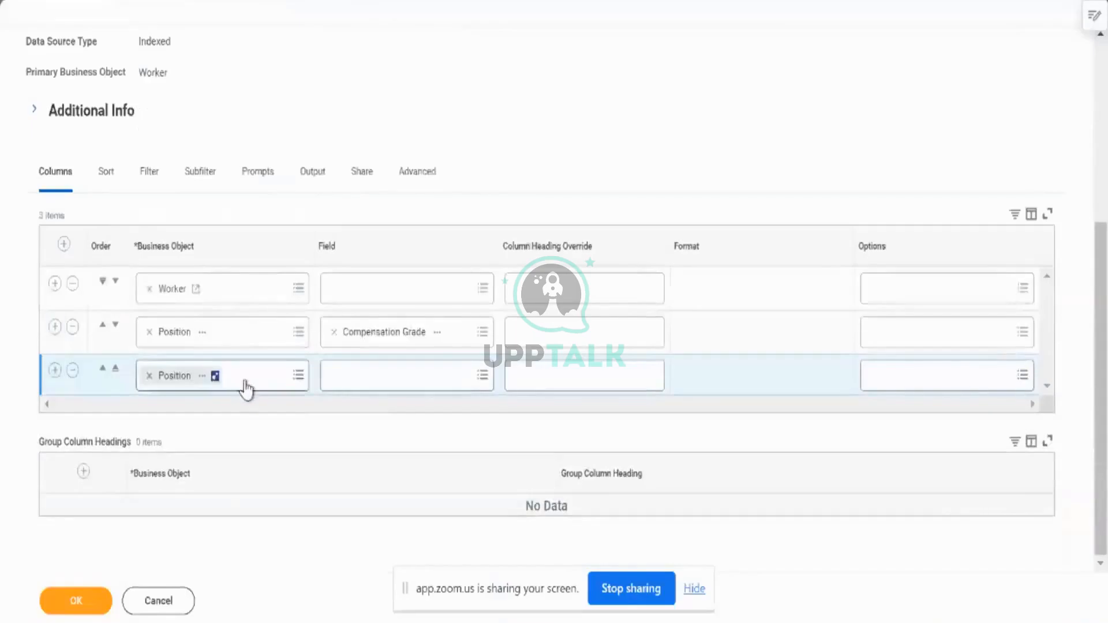
- Search the business objects of the third column row for location
{"action": "left_click", "coordinate": [247, 386]}
{"action": "type", "text": "locatio"}
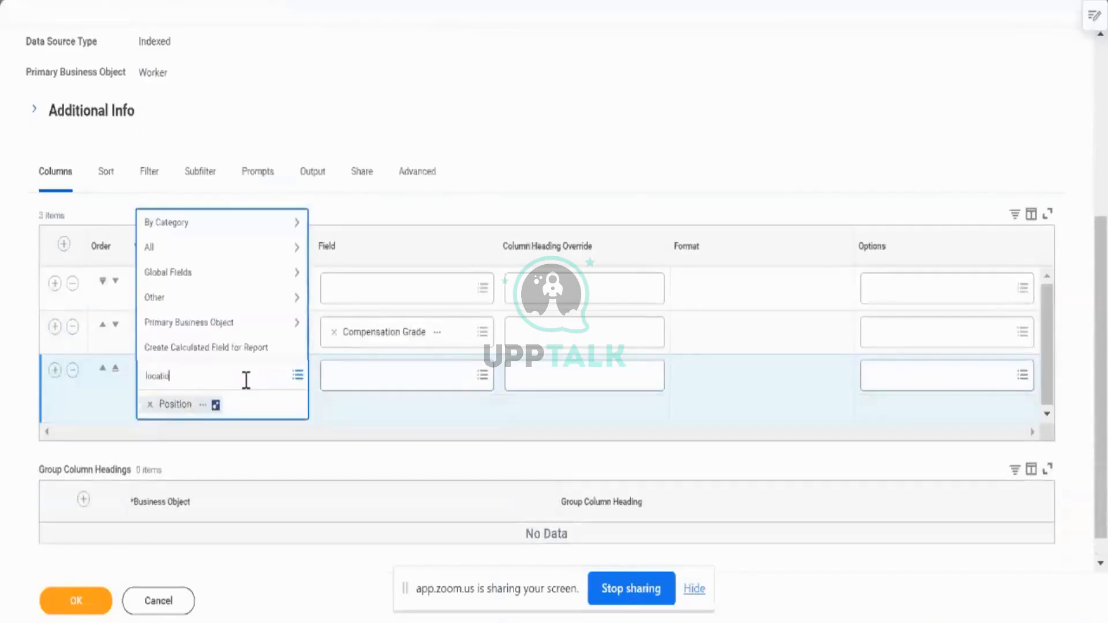
{"action": "type", "text": "n"}
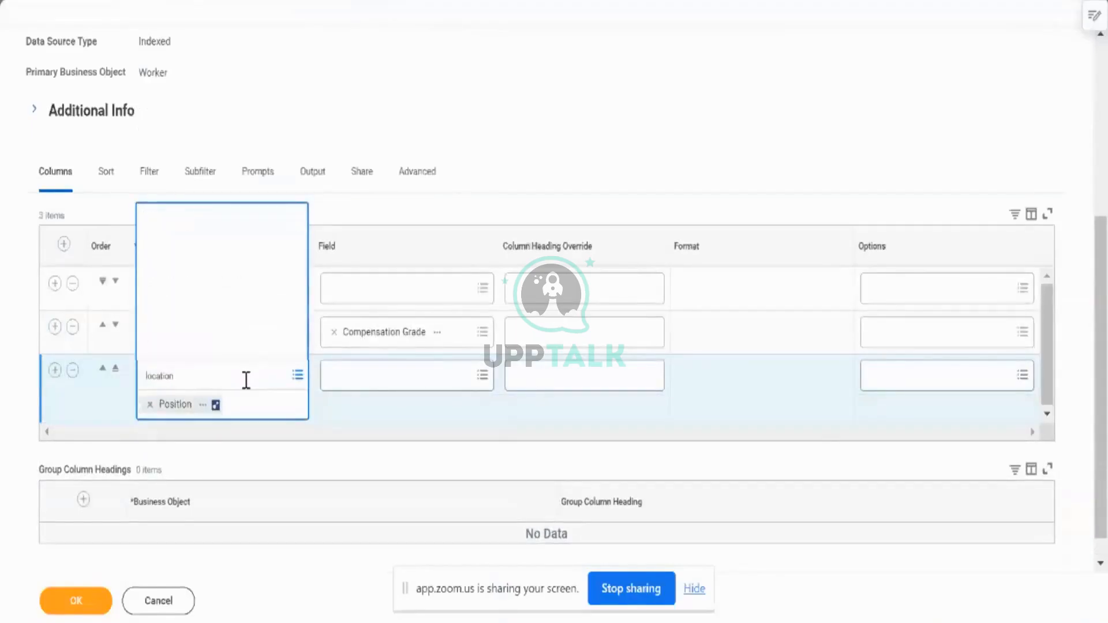
- Start a new custom report, enter its test report name, and set the report type to Advanced
{"action": "left_click", "coordinate": [264, 79]}
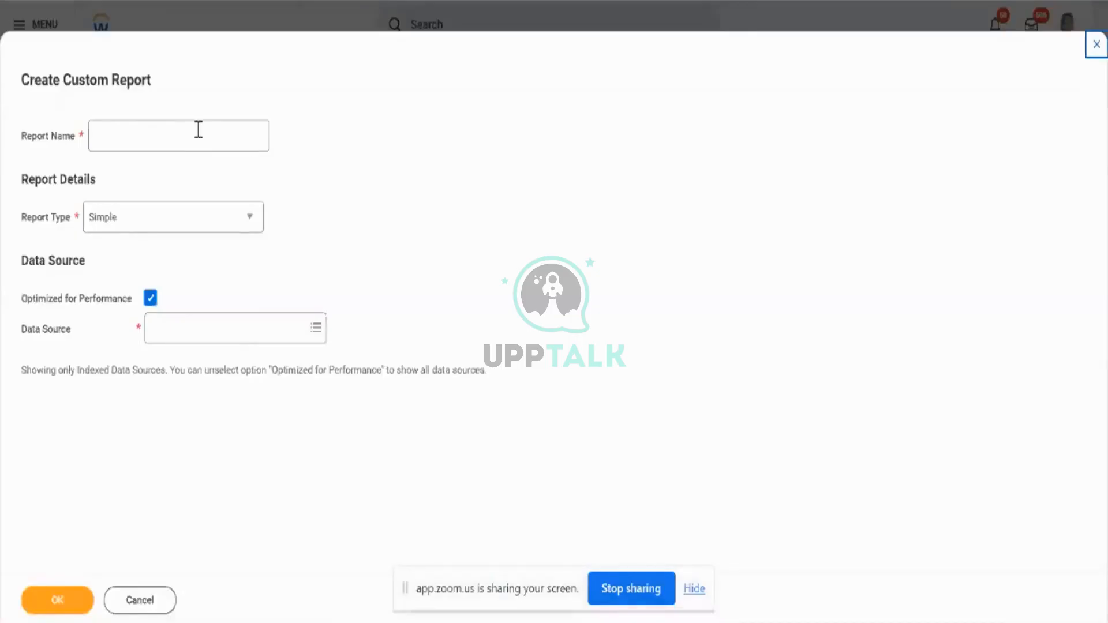
{"action": "left_click", "coordinate": [197, 128]}
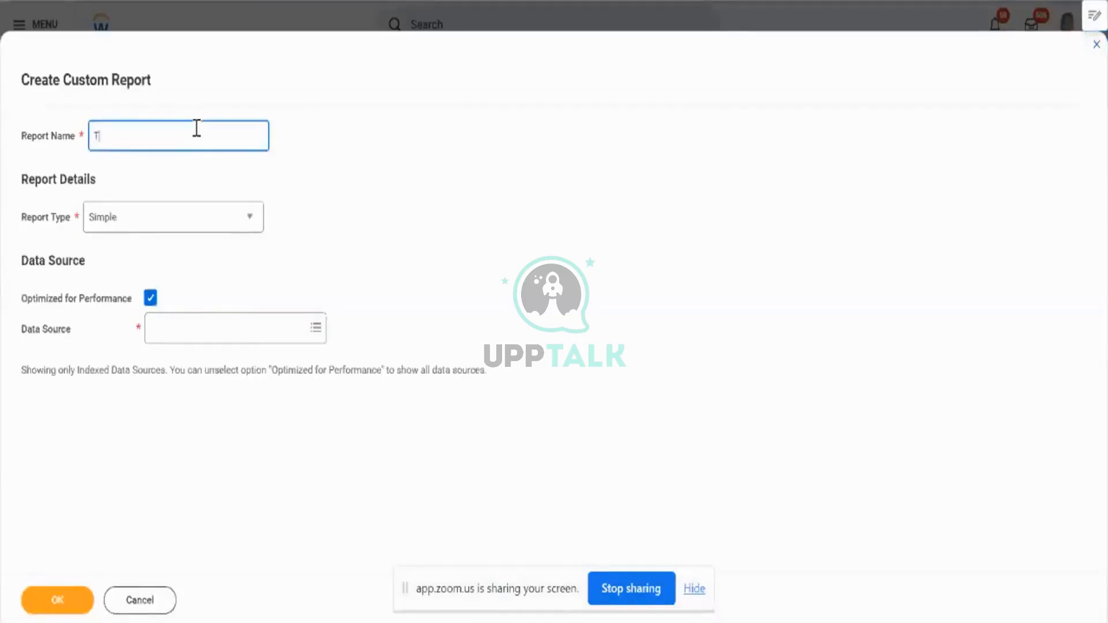
{"action": "type", "text": "Test_Aryan_Advance_Report"}
{"action": "key", "text": "Tab"}
{"action": "key", "text": "Down"}
{"action": "key", "text": "Tab"}
{"action": "key", "text": "Tab"}
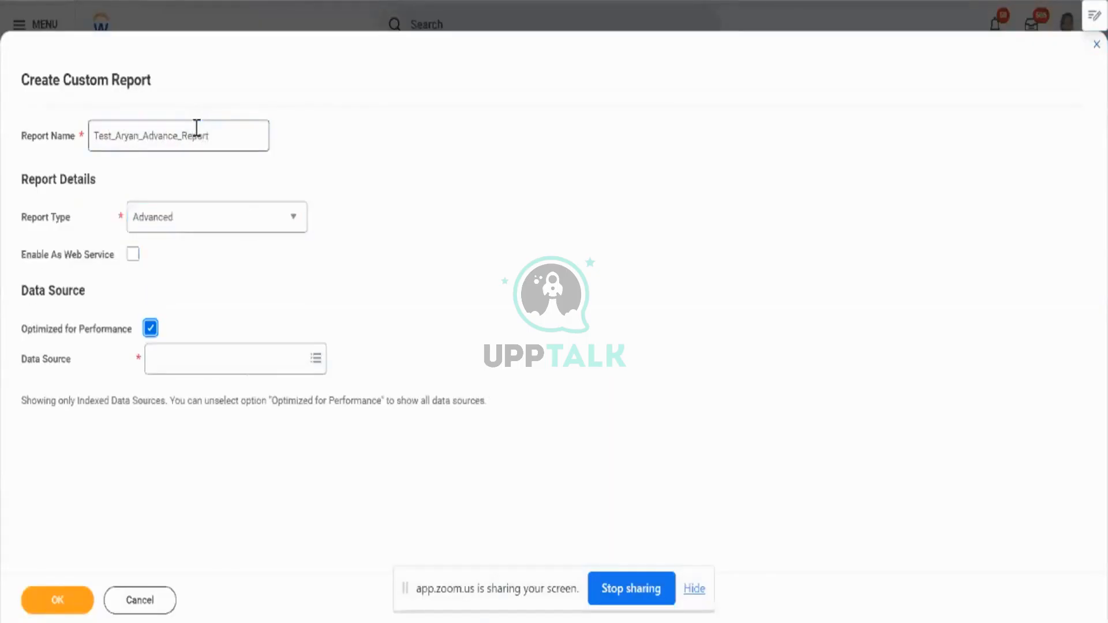
- Set the data source to Workers for HCM Reporting and create the report
{"action": "key", "text": "Tab"}
{"action": "type", "text": "worker"}
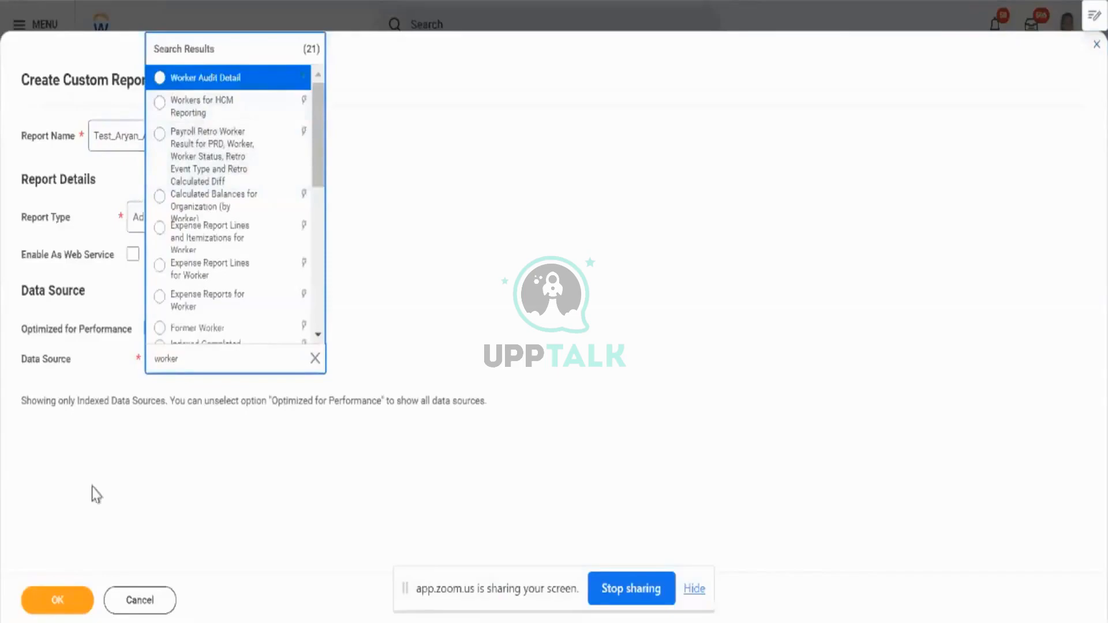
{"action": "left_click", "coordinate": [161, 101]}
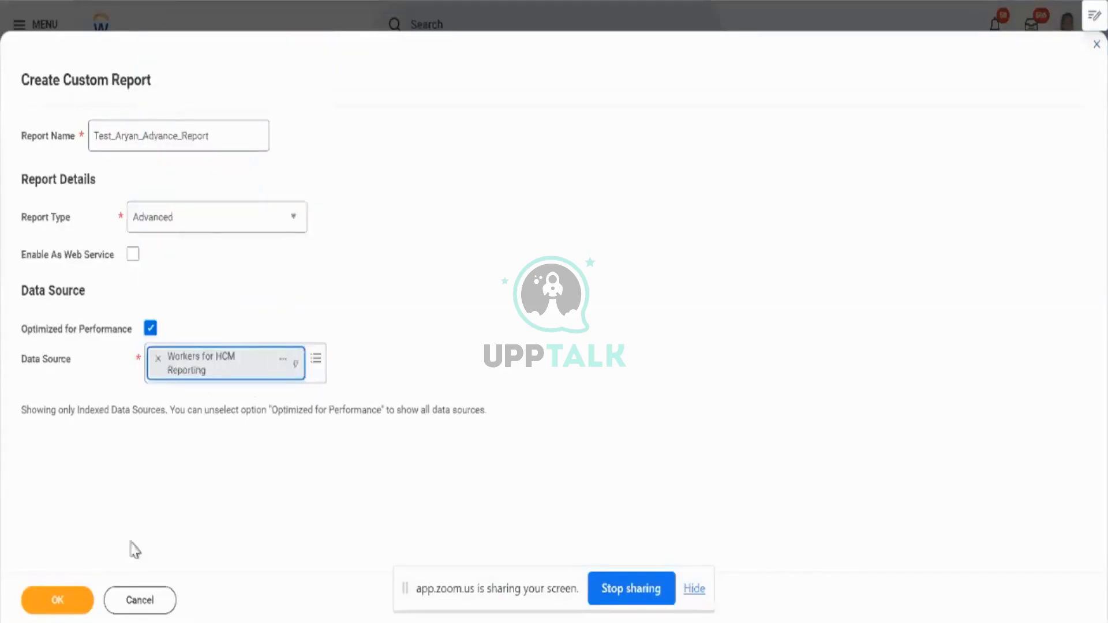
{"action": "left_click", "coordinate": [76, 610]}
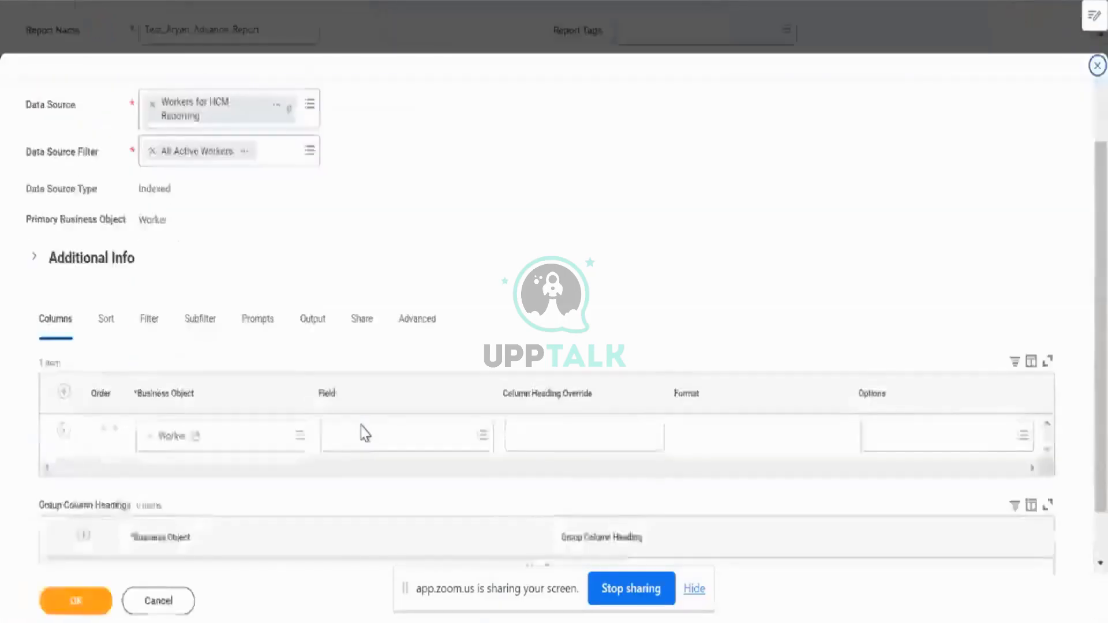
- Add two more column rows, then find position among the second row's business objects and examine the Position field's related business object
{"action": "left_click", "coordinate": [62, 368]}
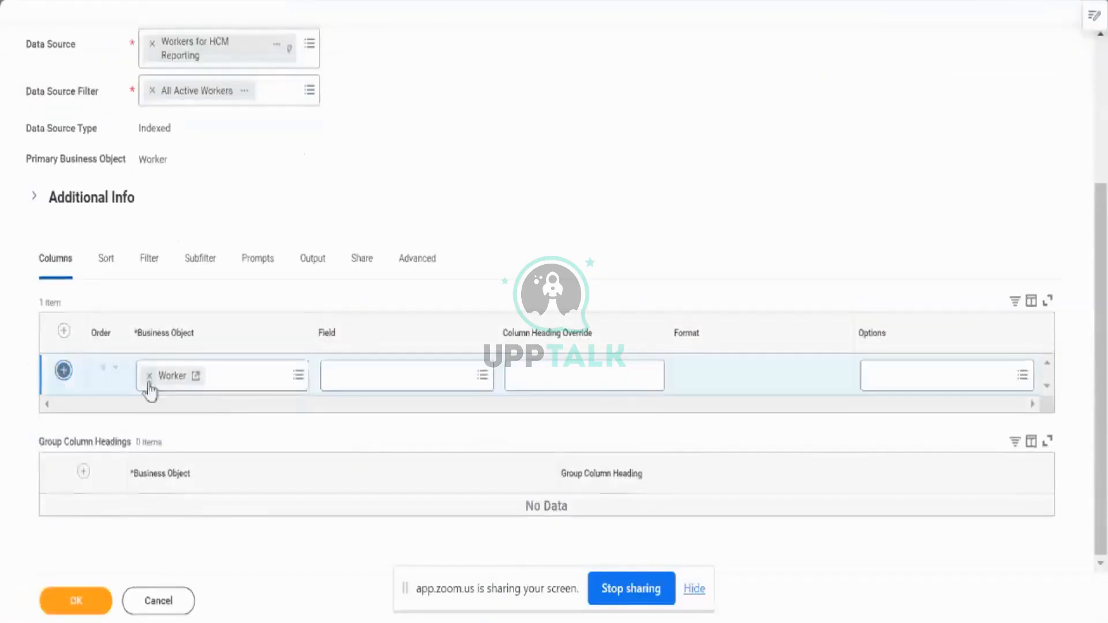
{"action": "left_click", "coordinate": [218, 428]}
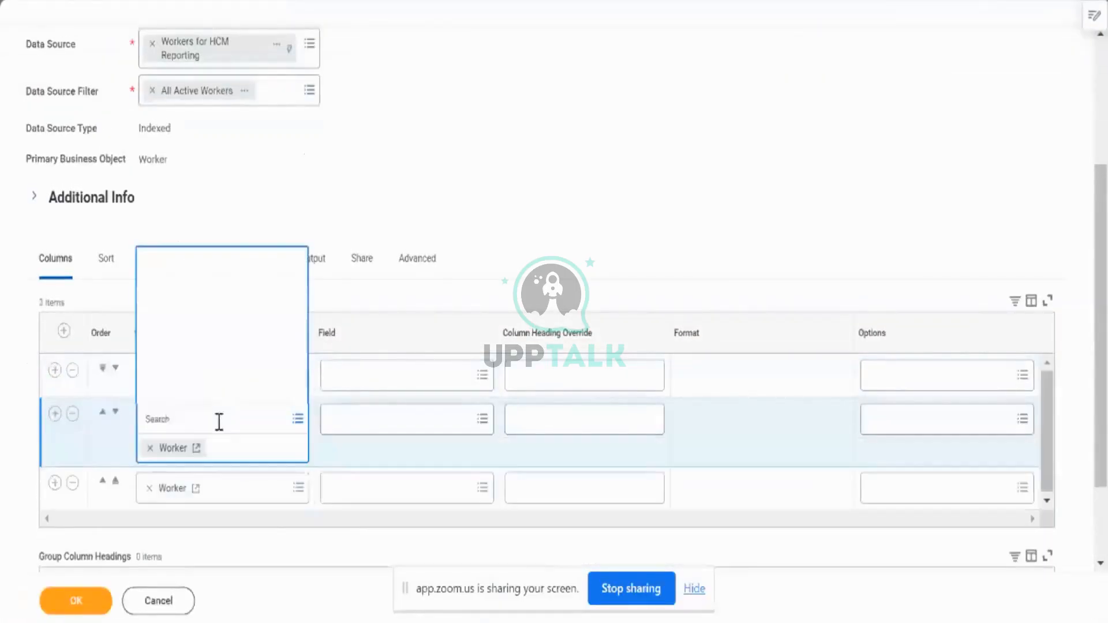
{"action": "type", "text": "pd"}
{"action": "key", "text": "Return"}
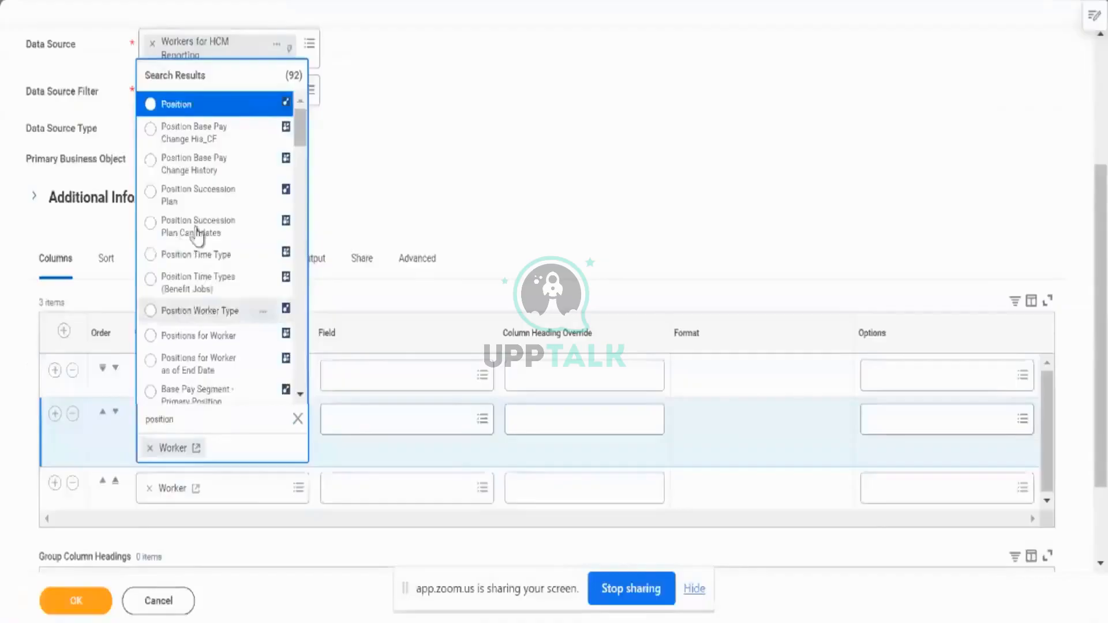
{"action": "left_click", "coordinate": [264, 106]}
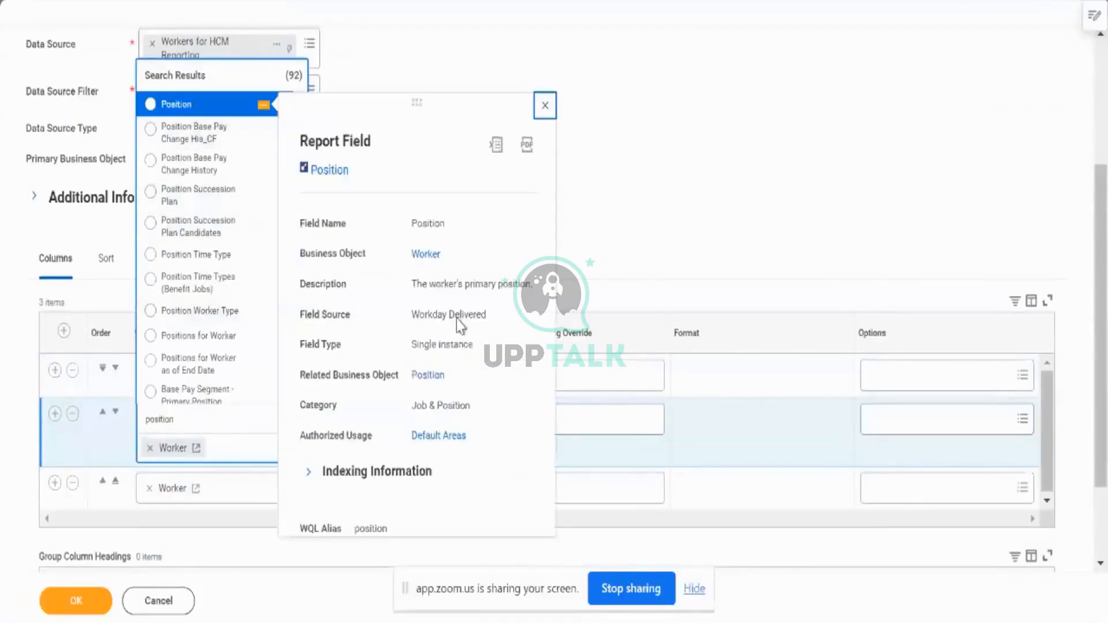
{"action": "triple_click", "coordinate": [326, 374]}
- Open the Worker business object and browse the related business objects it links to
{"action": "left_click", "coordinate": [425, 254]}
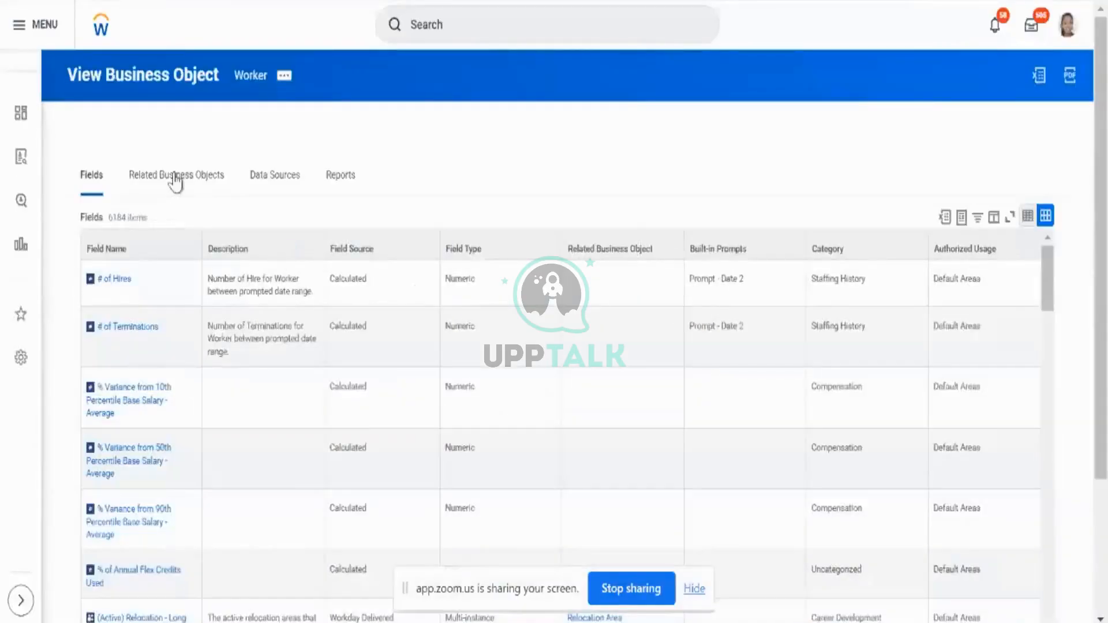
{"action": "left_click", "coordinate": [177, 181]}
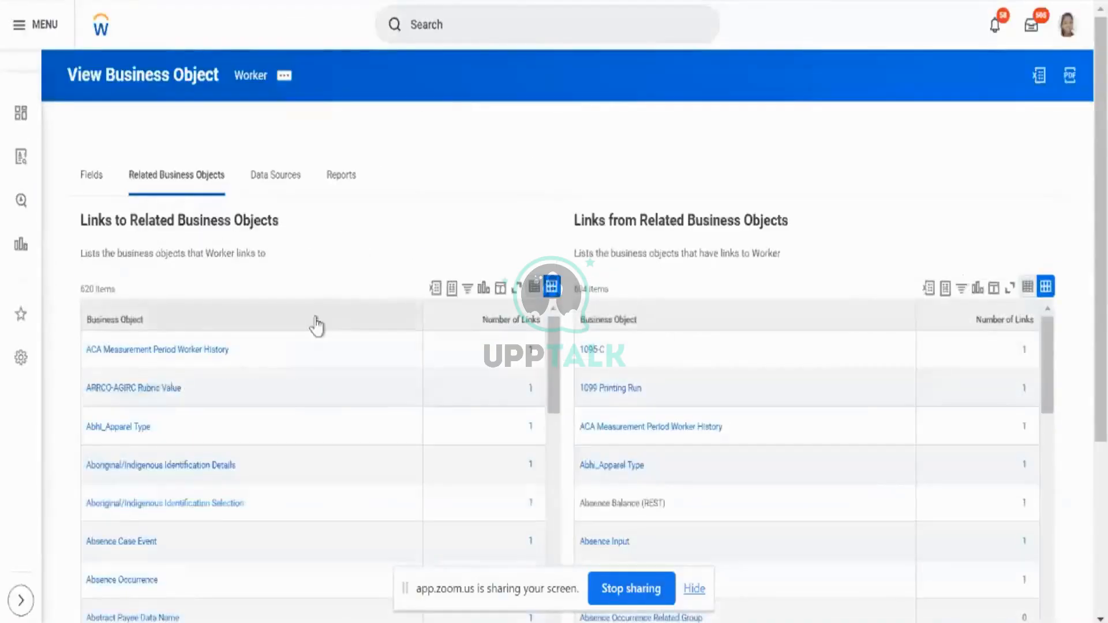
{"action": "scroll", "coordinate": [316, 326], "scroll_direction": "down", "scroll_amount": 3}
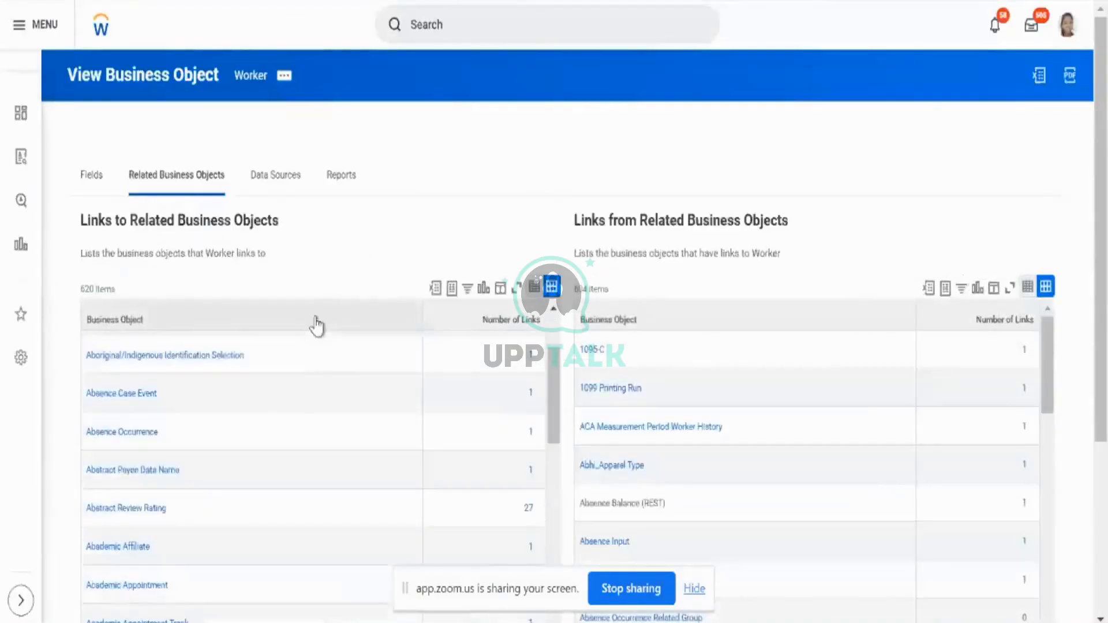
{"action": "scroll", "coordinate": [356, 256], "scroll_direction": "down", "scroll_amount": 1}
{"action": "scroll", "coordinate": [365, 251], "scroll_direction": "down", "scroll_amount": 3}
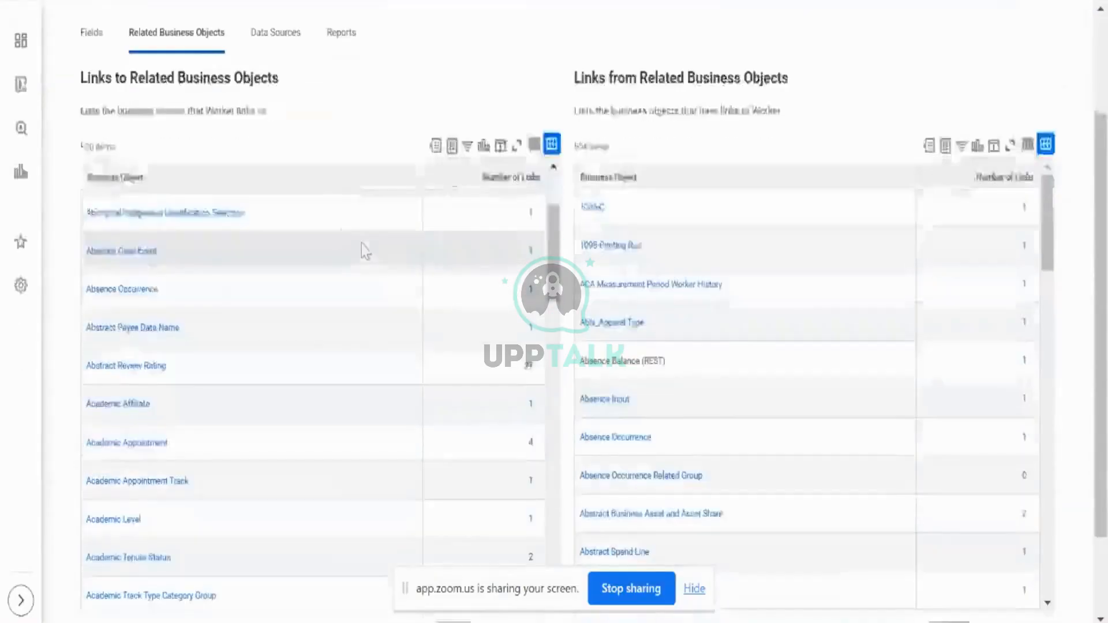
- Filter the list of business objects that Worker links to so that Business Object is Position
{"action": "left_click", "coordinate": [312, 181]}
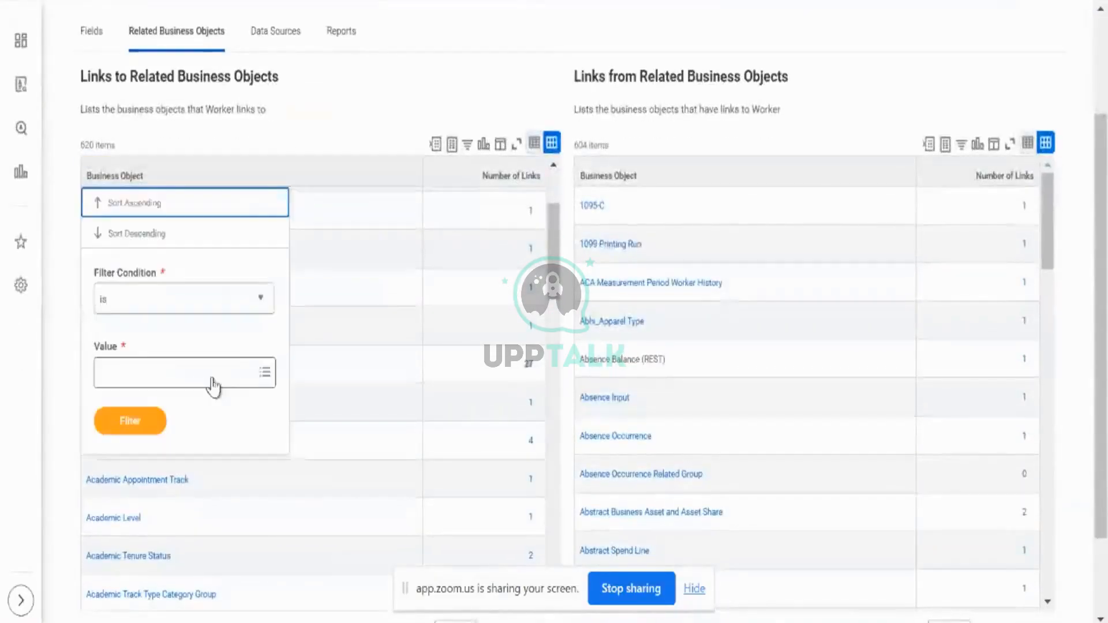
{"action": "left_click", "coordinate": [213, 376]}
{"action": "type", "text": "perst"}
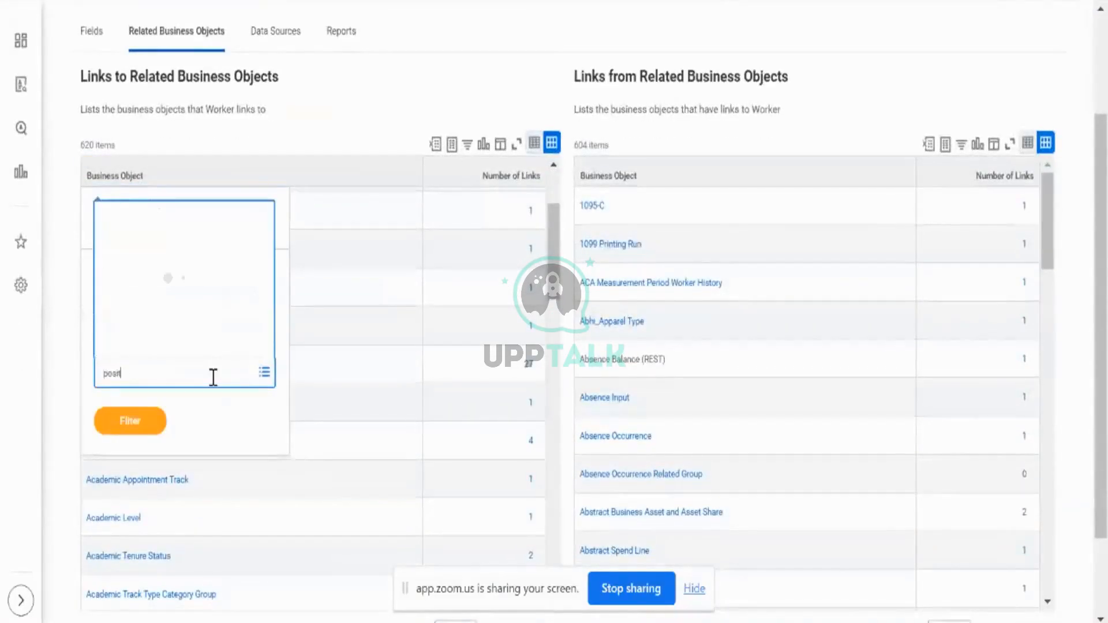
{"action": "type", "text": "ion"}
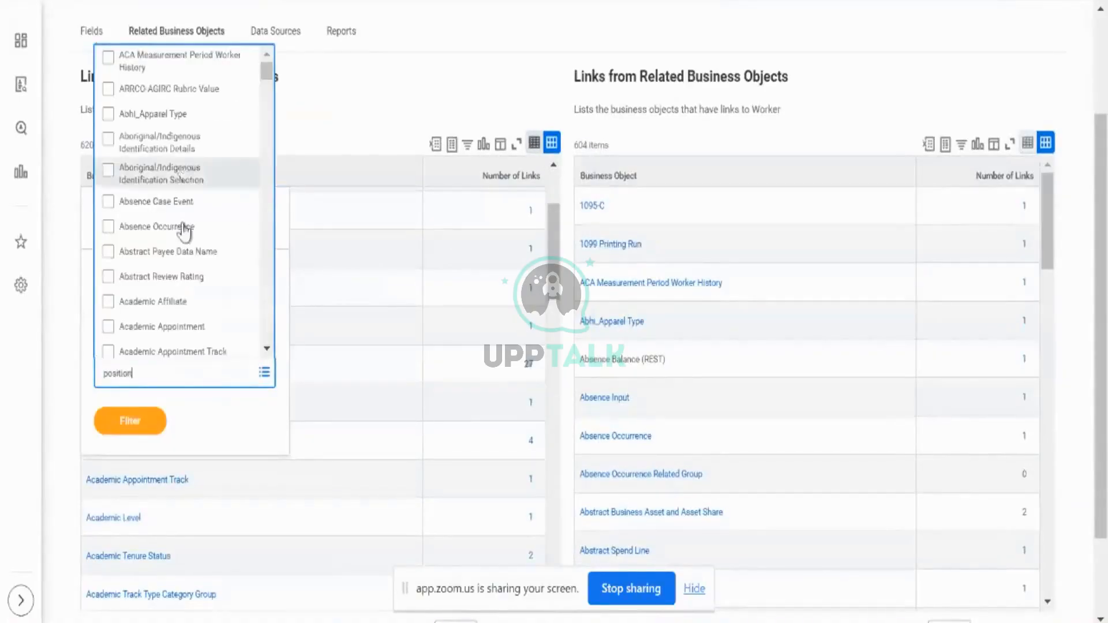
{"action": "key", "text": "Return"}
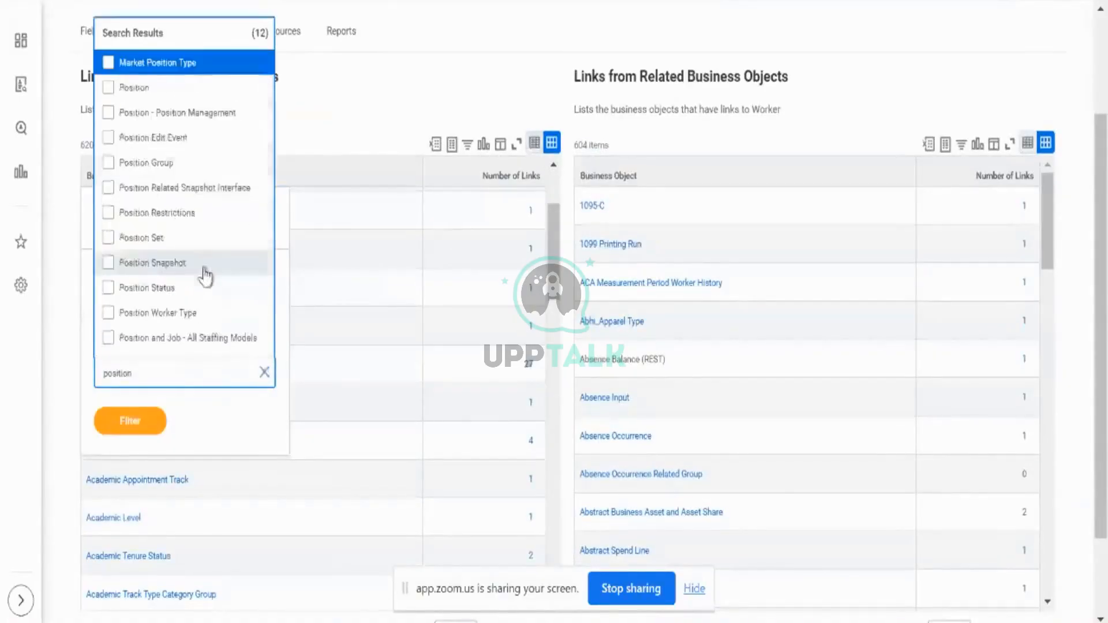
{"action": "left_click", "coordinate": [107, 87]}
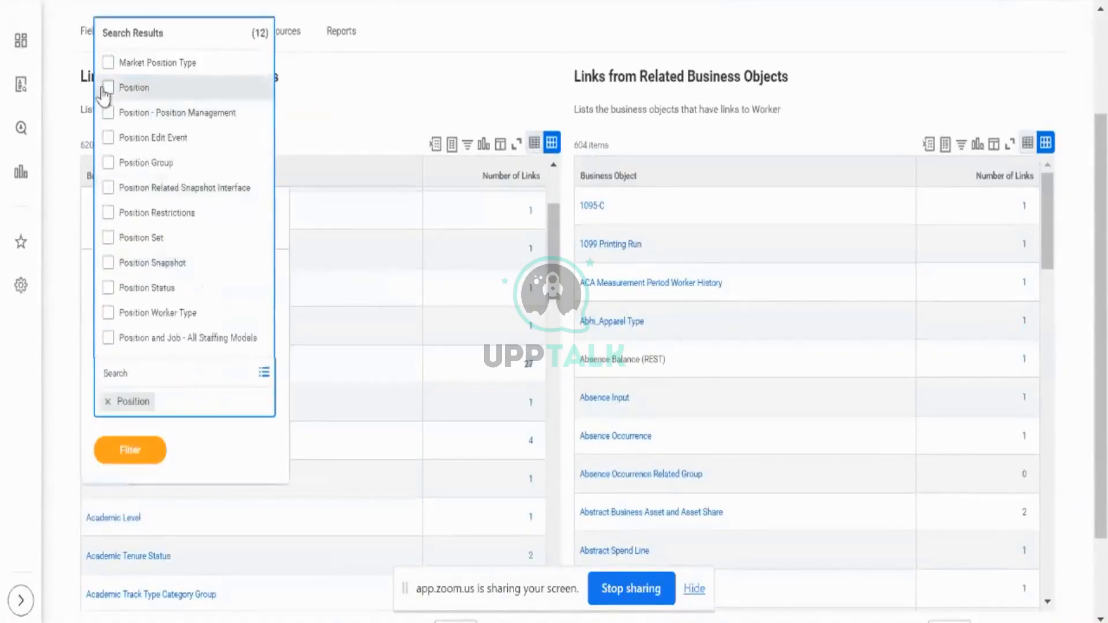
{"action": "left_click", "coordinate": [144, 448]}
{"action": "left_click", "coordinate": [153, 423]}
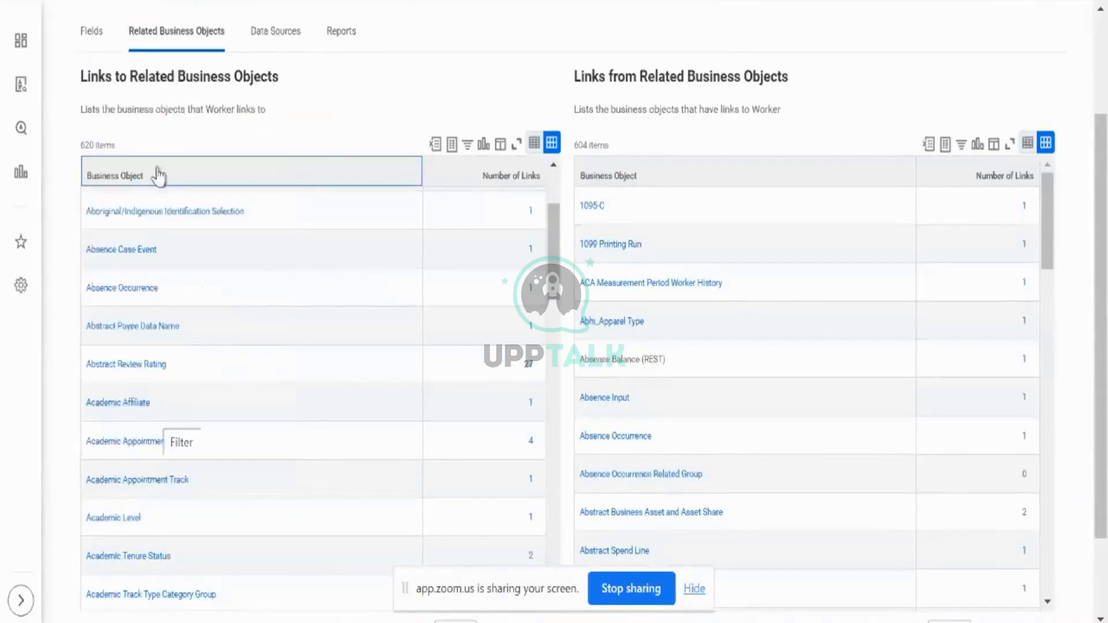
- Open the links between Worker and Position, and review Business Object and Related Business Object in the Position field's details
{"action": "scroll", "coordinate": [456, 139], "scroll_direction": "up", "scroll_amount": 3}
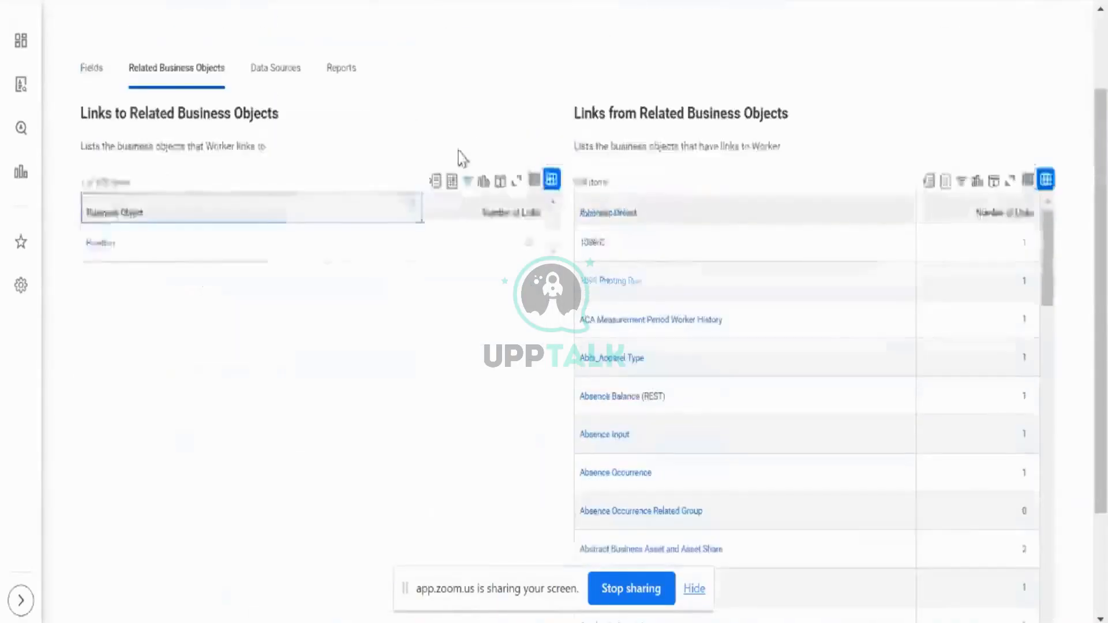
{"action": "scroll", "coordinate": [460, 157], "scroll_direction": "up", "scroll_amount": 2}
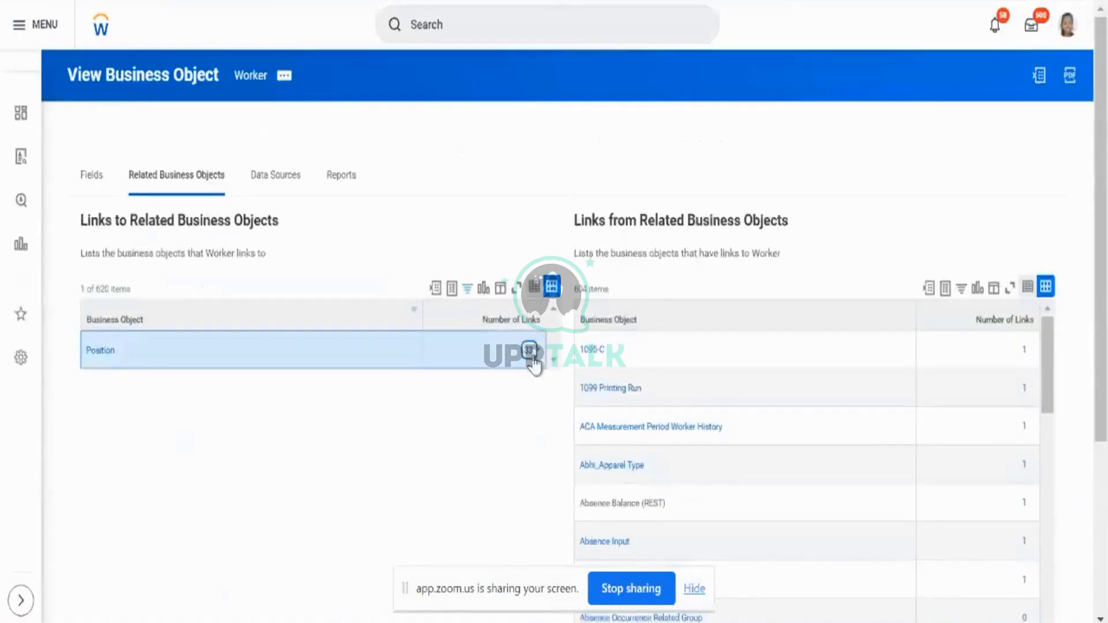
{"action": "left_click", "coordinate": [530, 353]}
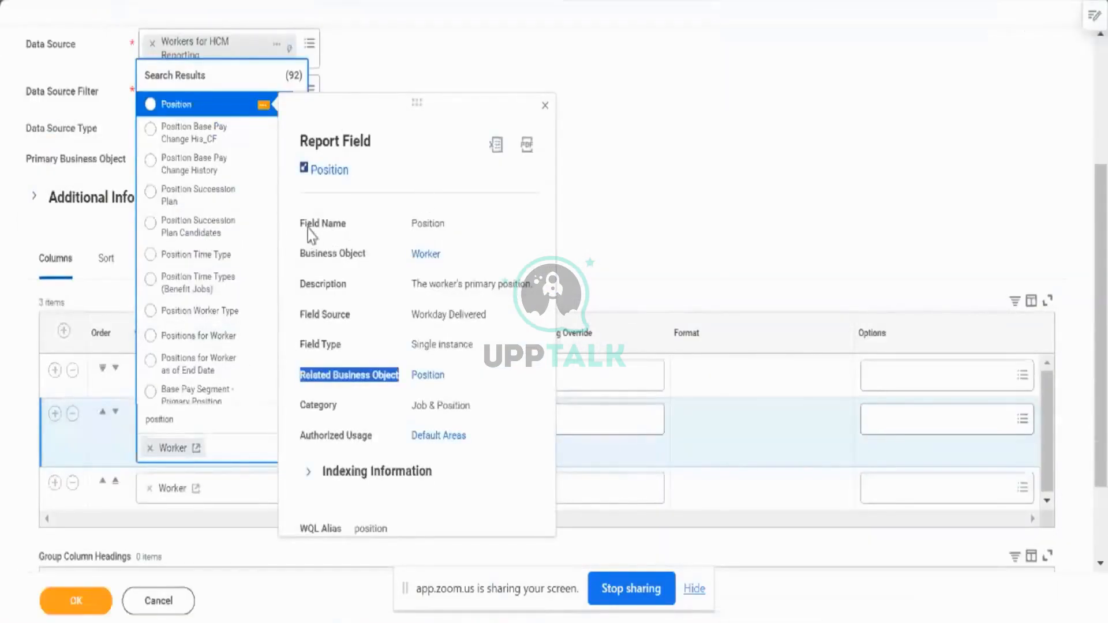
{"action": "left_click_drag", "start_coordinate": [300, 255], "coordinate": [361, 266]}
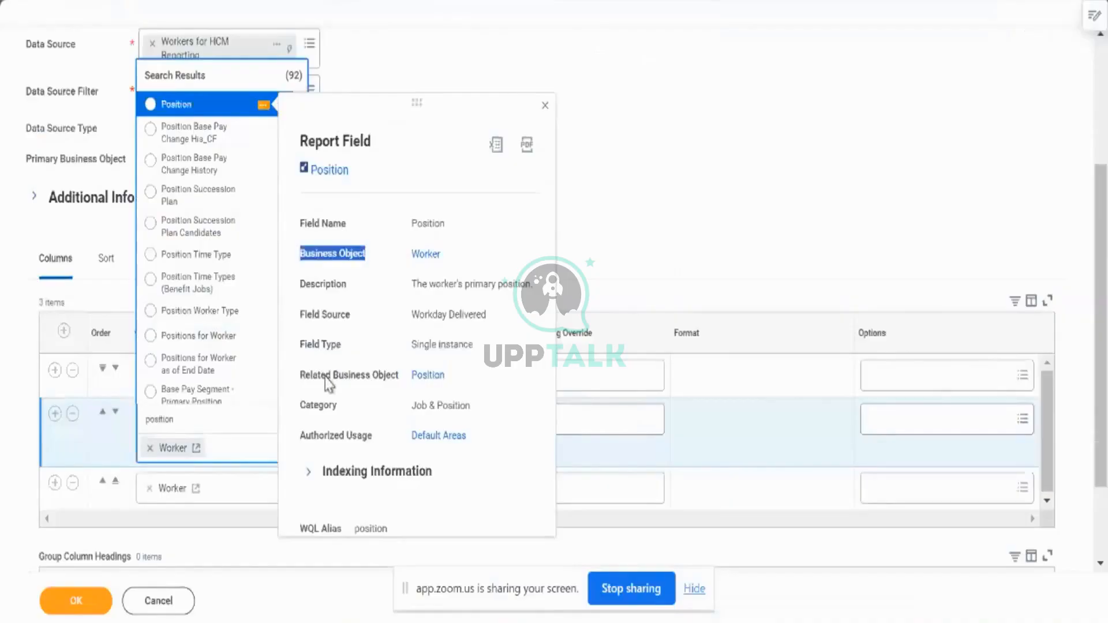
{"action": "left_click_drag", "start_coordinate": [301, 374], "coordinate": [393, 384]}
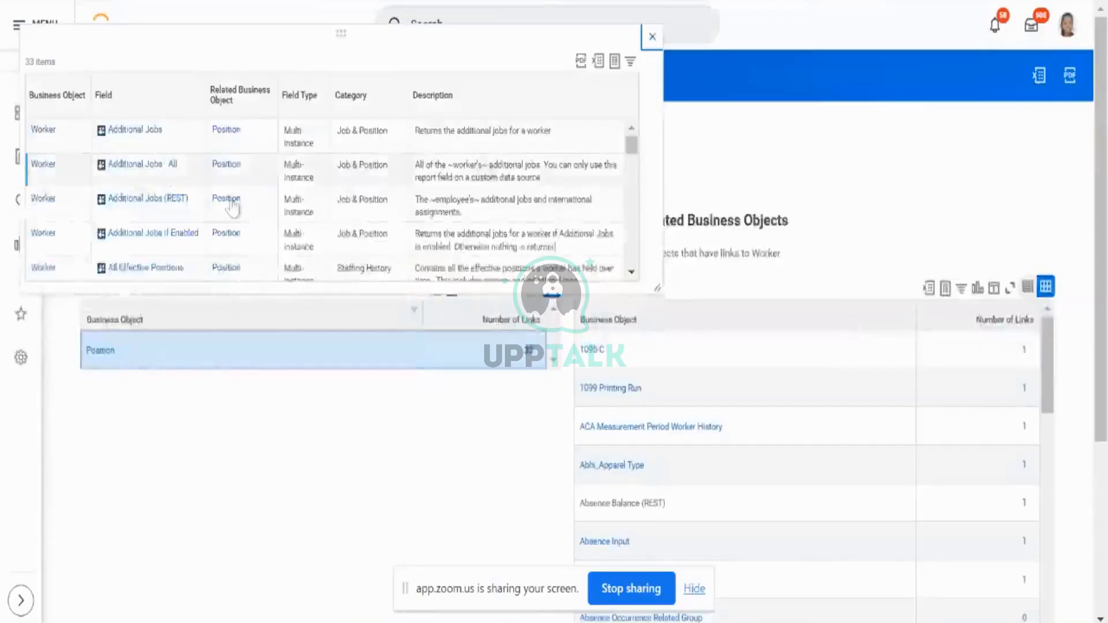
- Browse the Worker fields that link to Position and highlight the description of the Position field
{"action": "scroll", "coordinate": [234, 205], "scroll_direction": "down", "scroll_amount": 4}
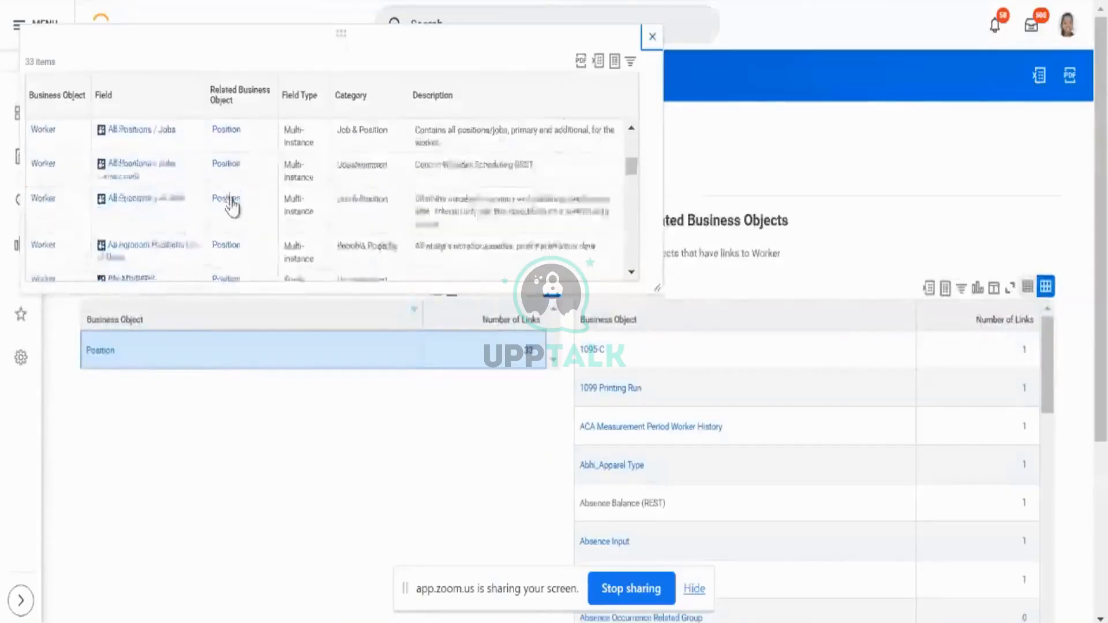
{"action": "scroll", "coordinate": [233, 206], "scroll_direction": "down", "scroll_amount": 10}
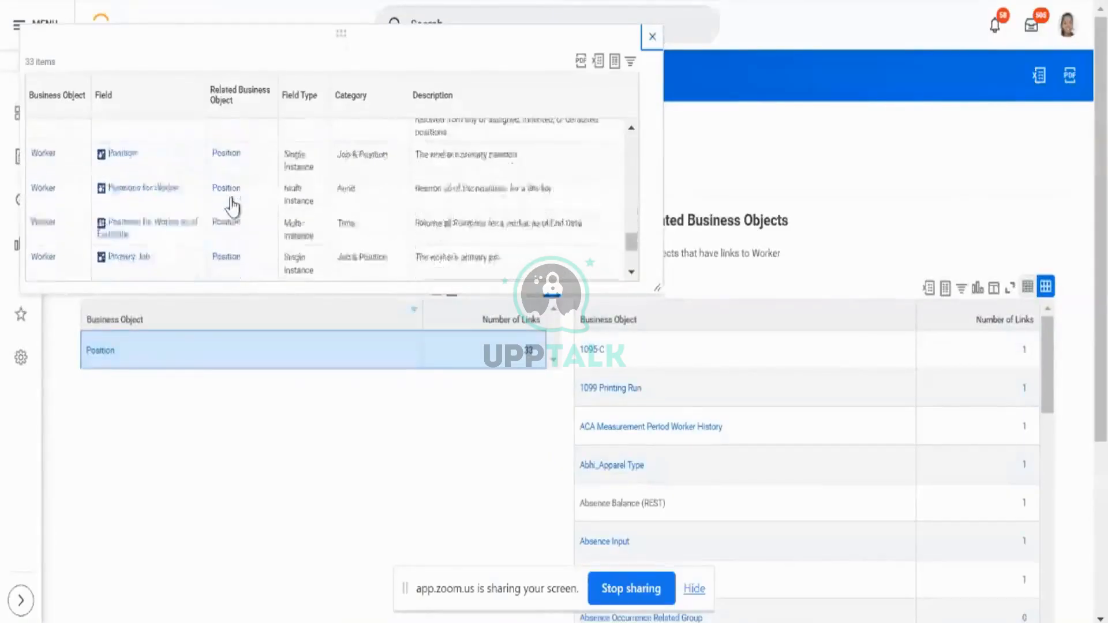
{"action": "scroll", "coordinate": [231, 205], "scroll_direction": "down", "scroll_amount": 2}
{"action": "scroll", "coordinate": [230, 203], "scroll_direction": "up", "scroll_amount": 3}
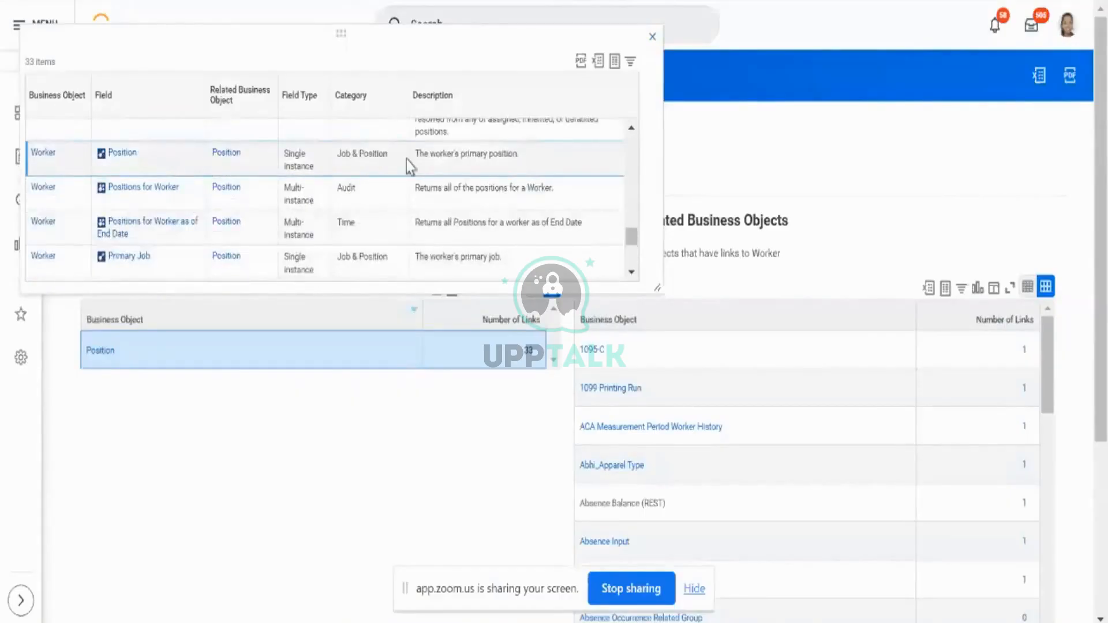
{"action": "triple_click", "coordinate": [424, 154]}
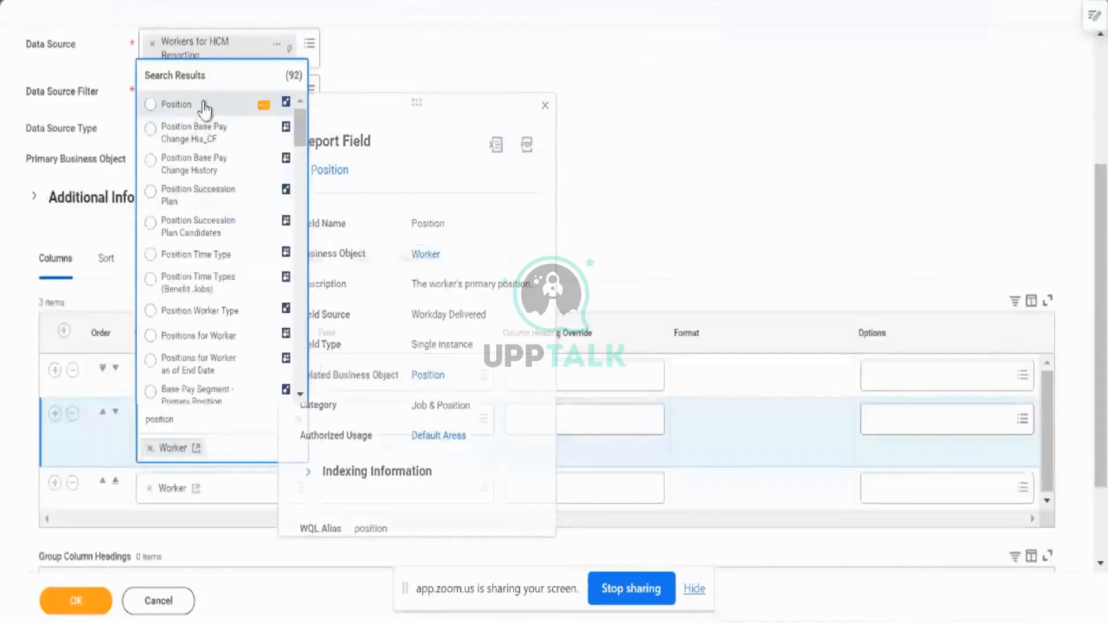
- Set the second column's business object to Position and its field to Compensation Grade
{"action": "left_click", "coordinate": [222, 111]}
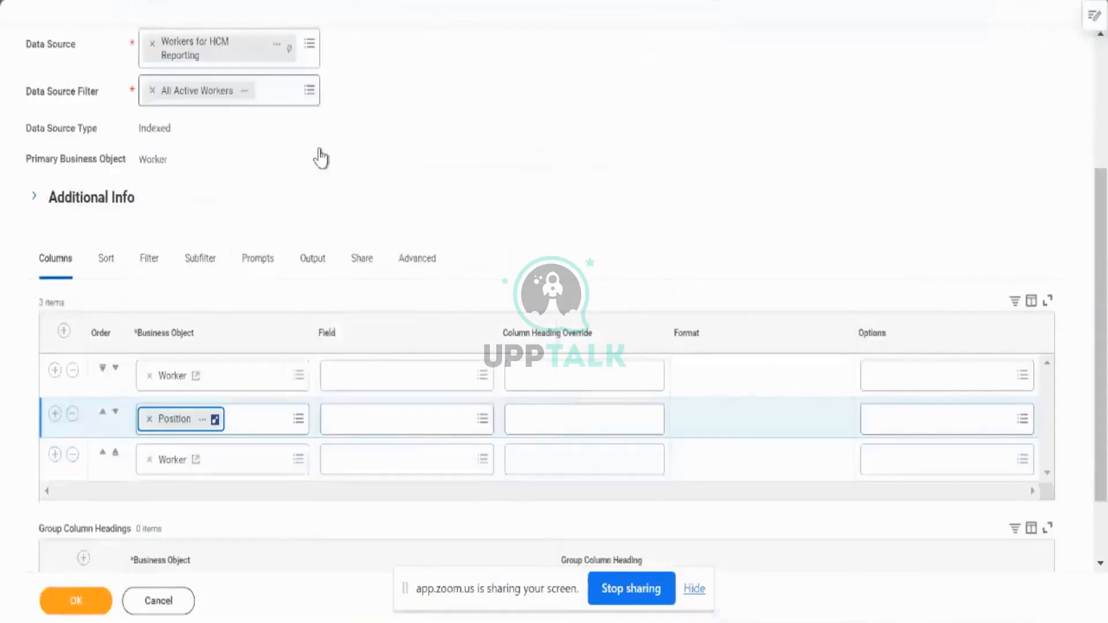
{"action": "left_click", "coordinate": [343, 423]}
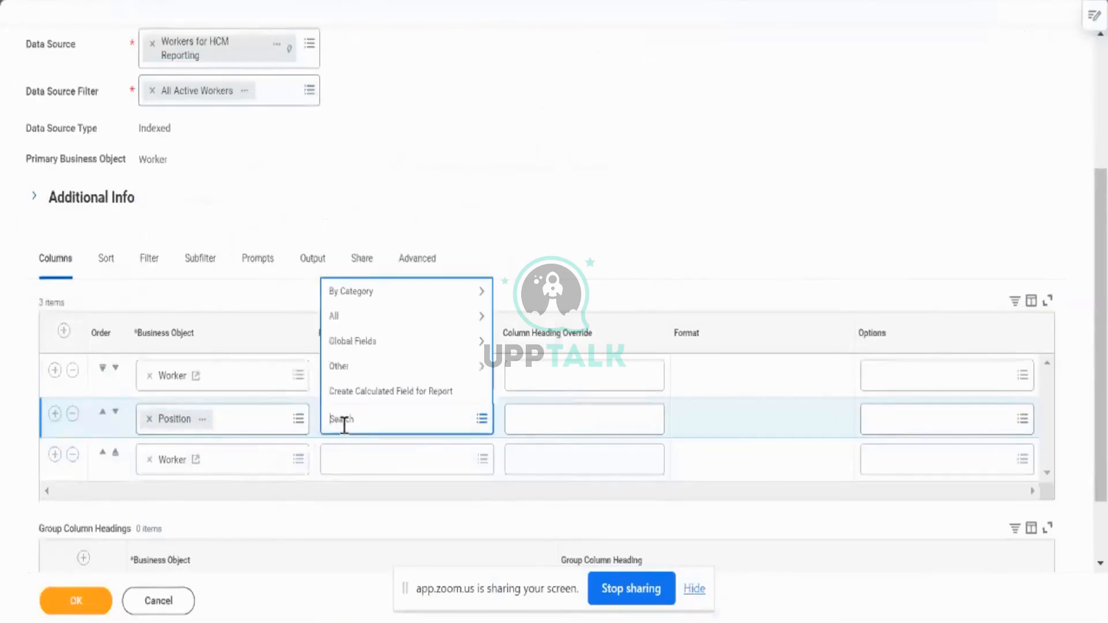
{"action": "type", "text": "comp grad"}
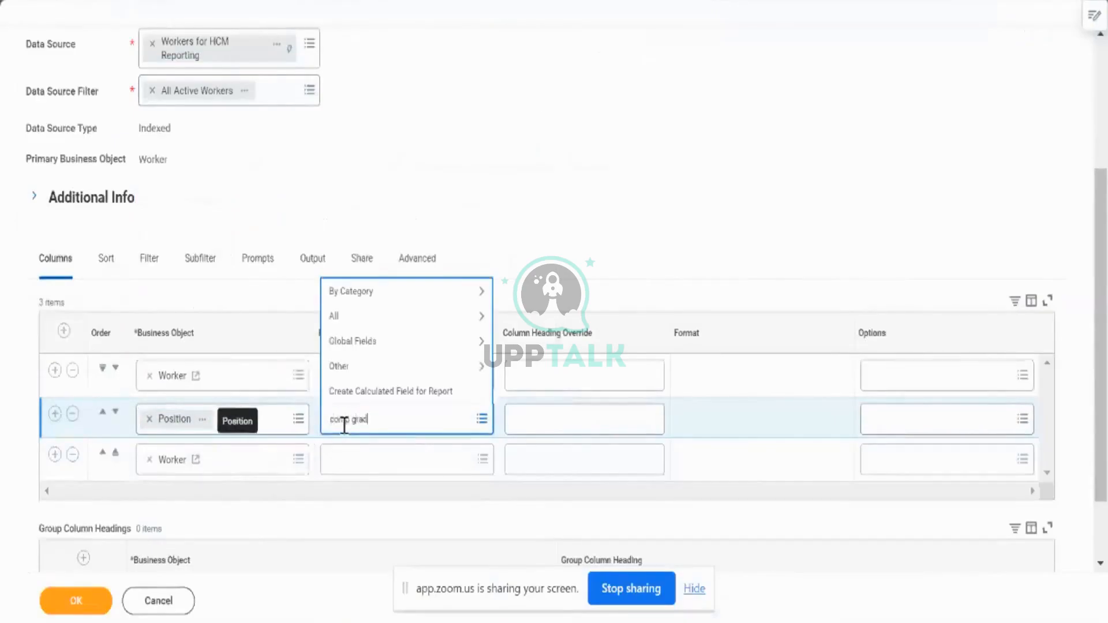
{"action": "type", "text": "e"}
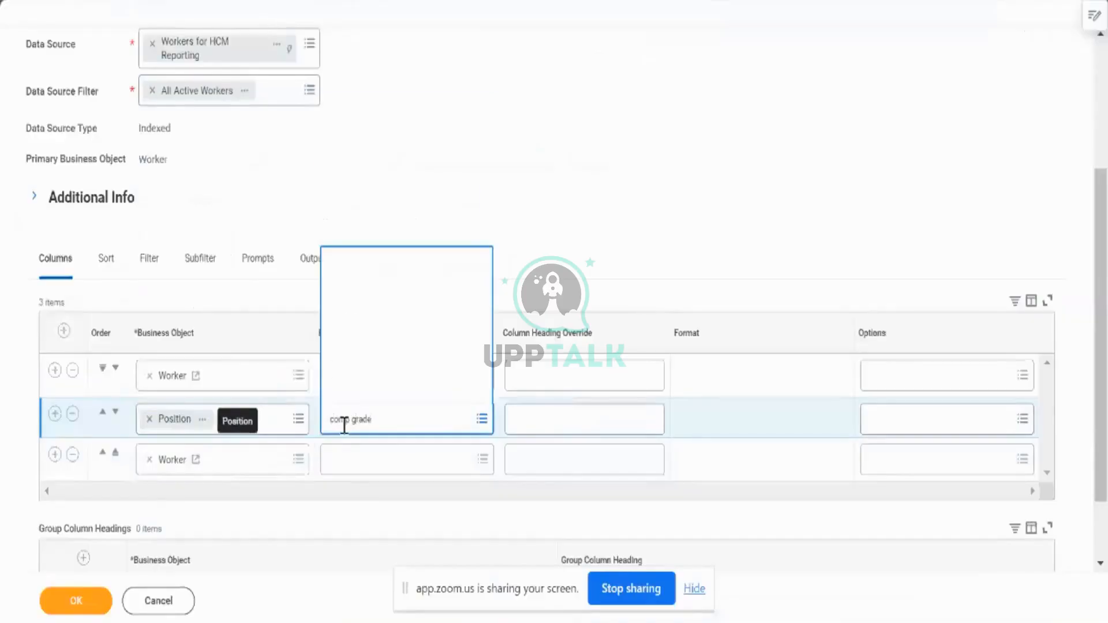
{"action": "left_click", "coordinate": [379, 186]}
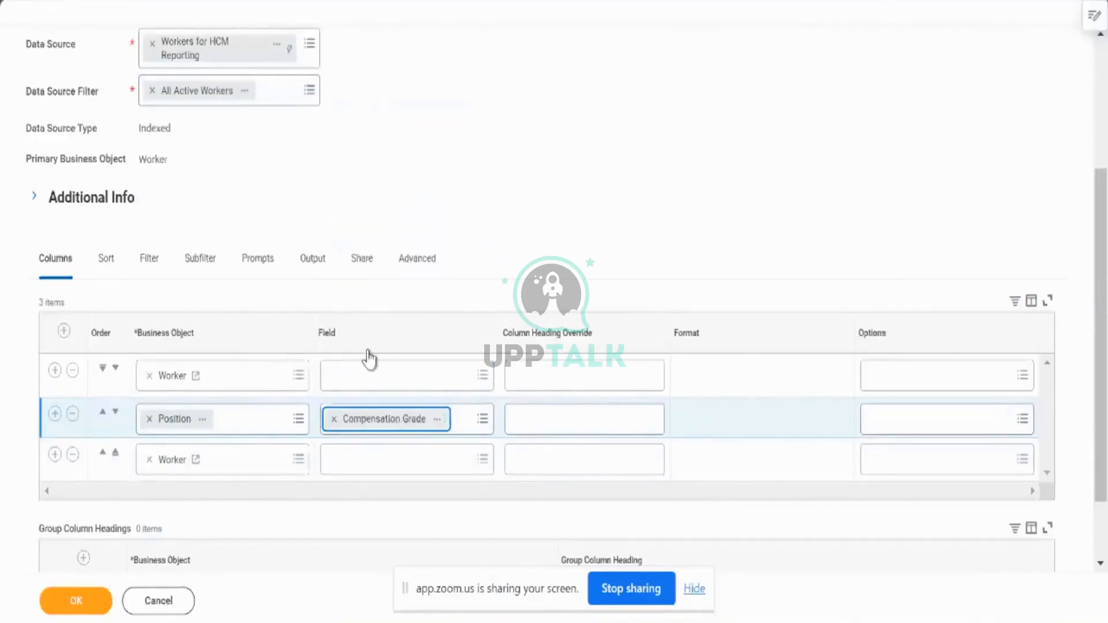
- Set the first column's field to Worker and the third column's business object to Location
{"action": "left_click", "coordinate": [366, 378]}
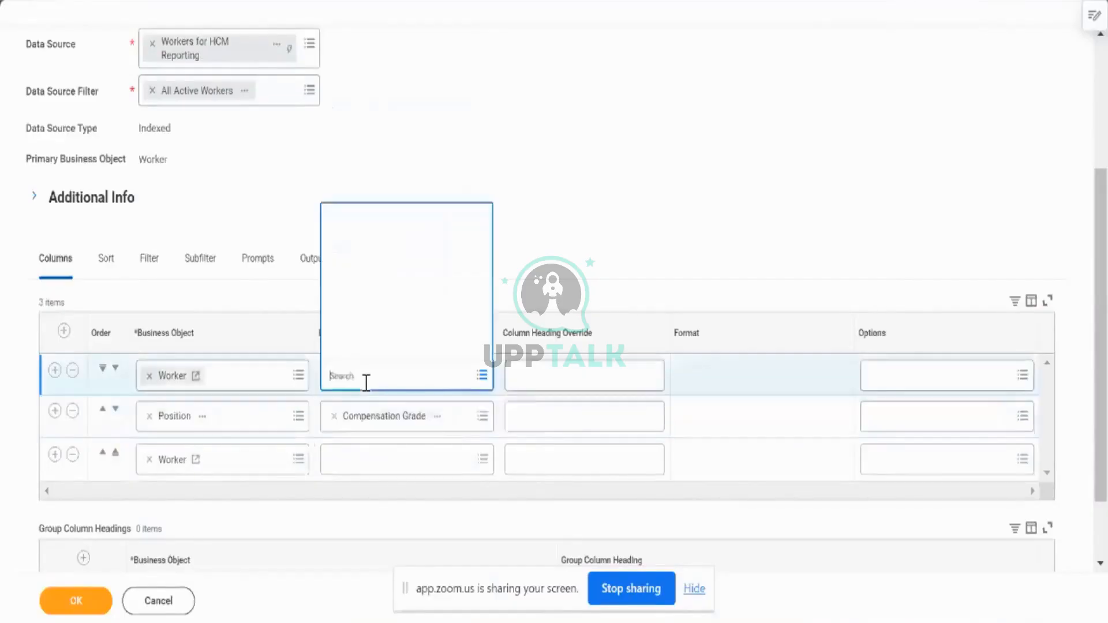
{"action": "type", "text": "worker"}
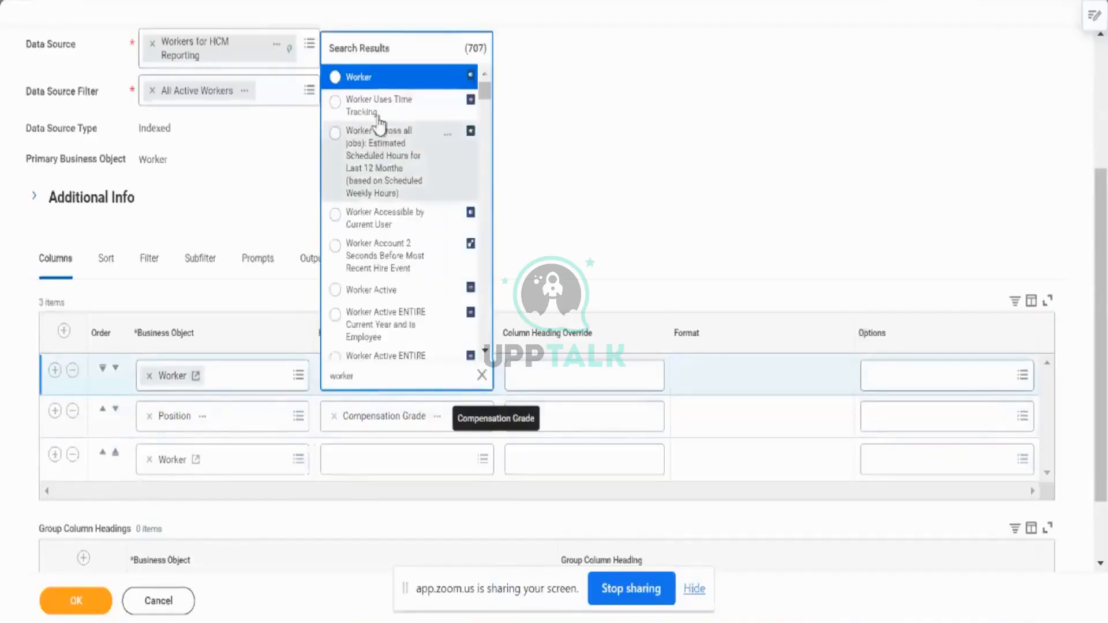
{"action": "left_click", "coordinate": [396, 79]}
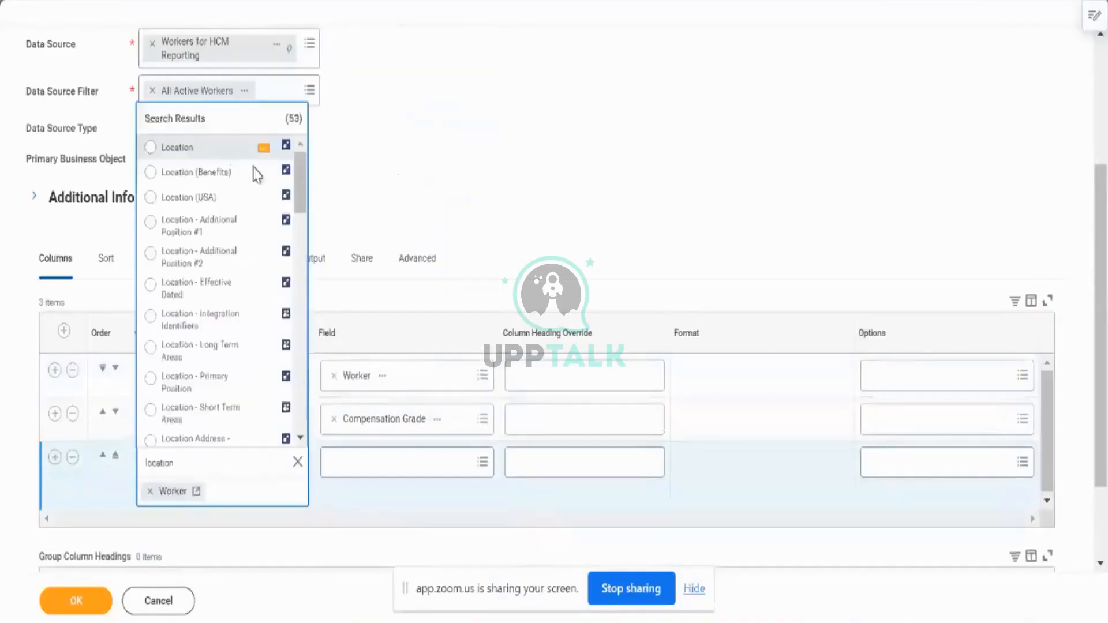
{"action": "left_click", "coordinate": [253, 152]}
- Search the fields available for the Location column for "schedul hour", "schedul" and "hour"
{"action": "left_click", "coordinate": [354, 462]}
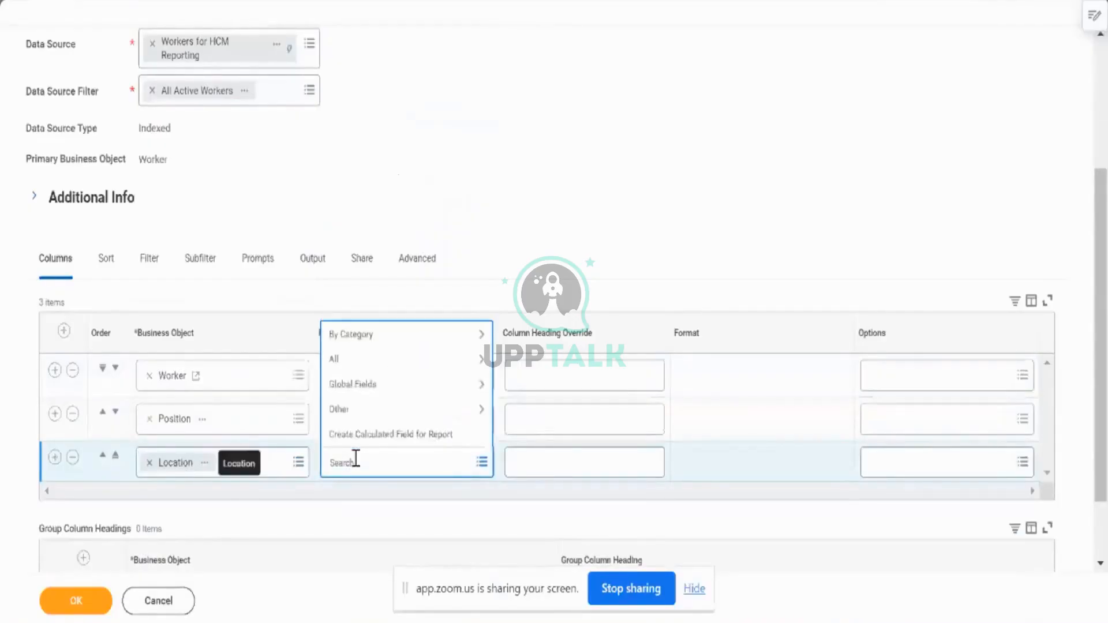
{"action": "type", "text": "schedu"}
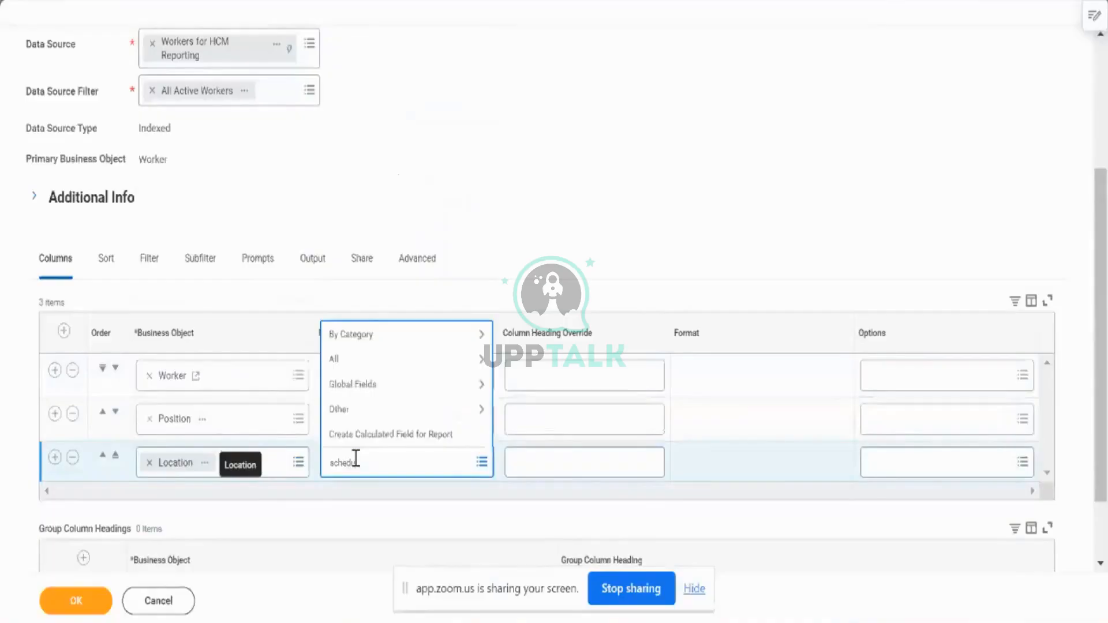
{"action": "type", "text": "l hour"}
{"action": "key", "text": "Return"}
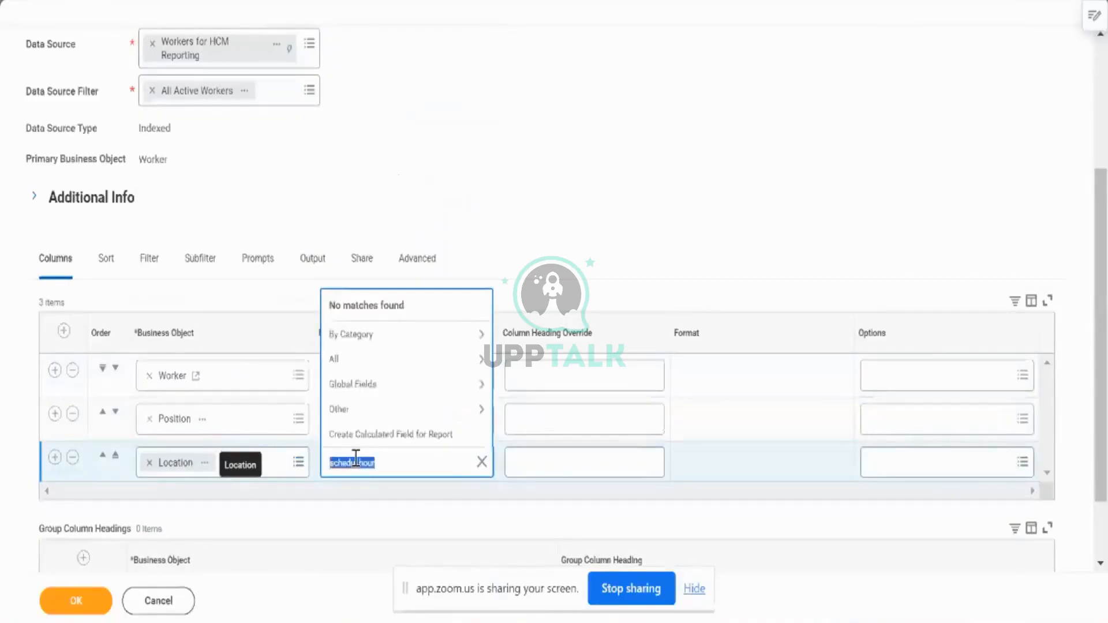
{"action": "key", "text": "Right"}
{"action": "key", "text": "Return"}
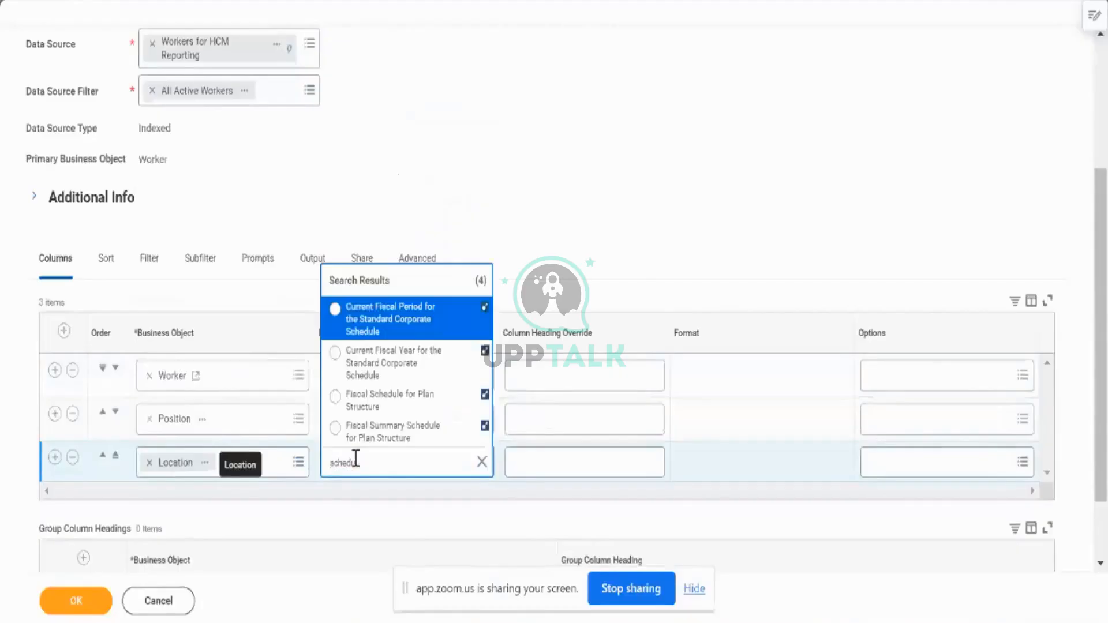
{"action": "double_click", "coordinate": [380, 466]}
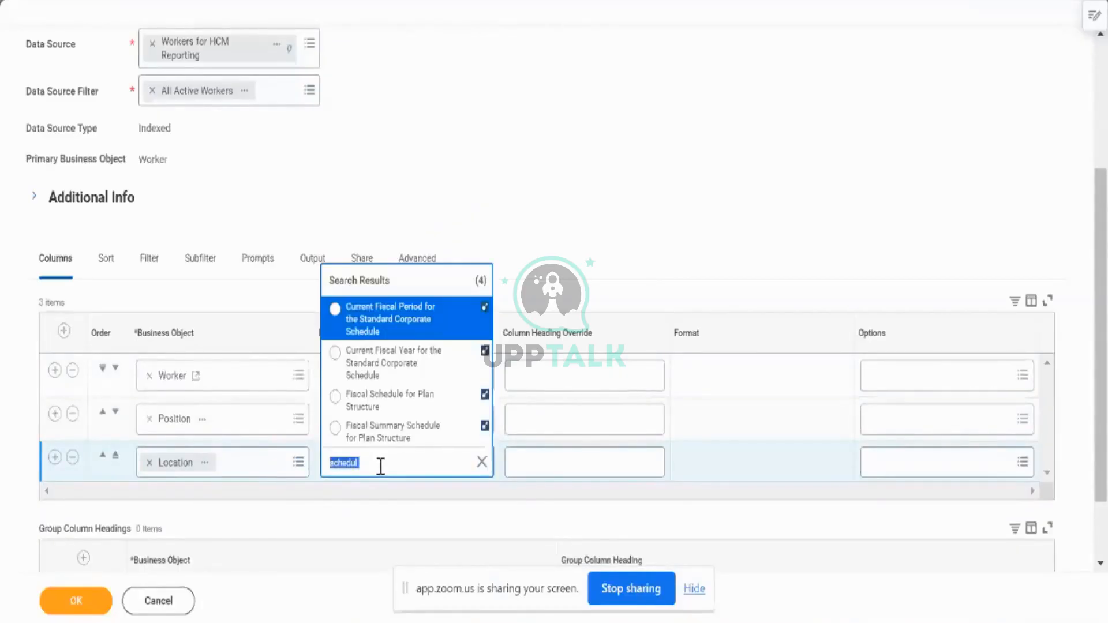
{"action": "type", "text": "hd"}
{"action": "type", "text": "ur"}
{"action": "key", "text": "Return"}
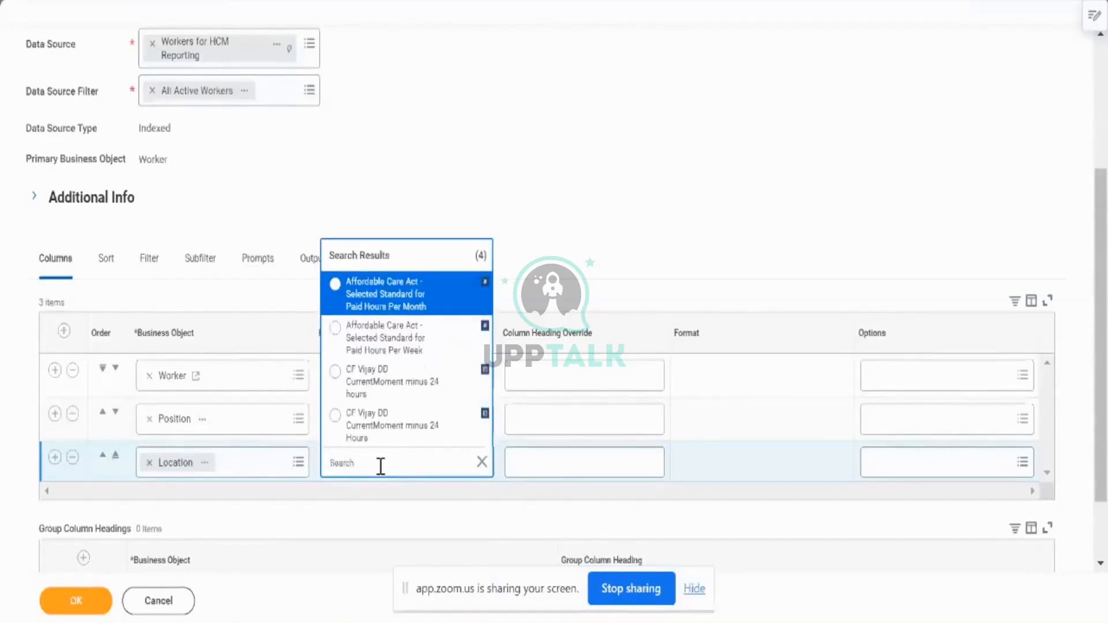
- View the Location report field in a new browser tab and open its related business object, Location
{"action": "right_click", "coordinate": [173, 467]}
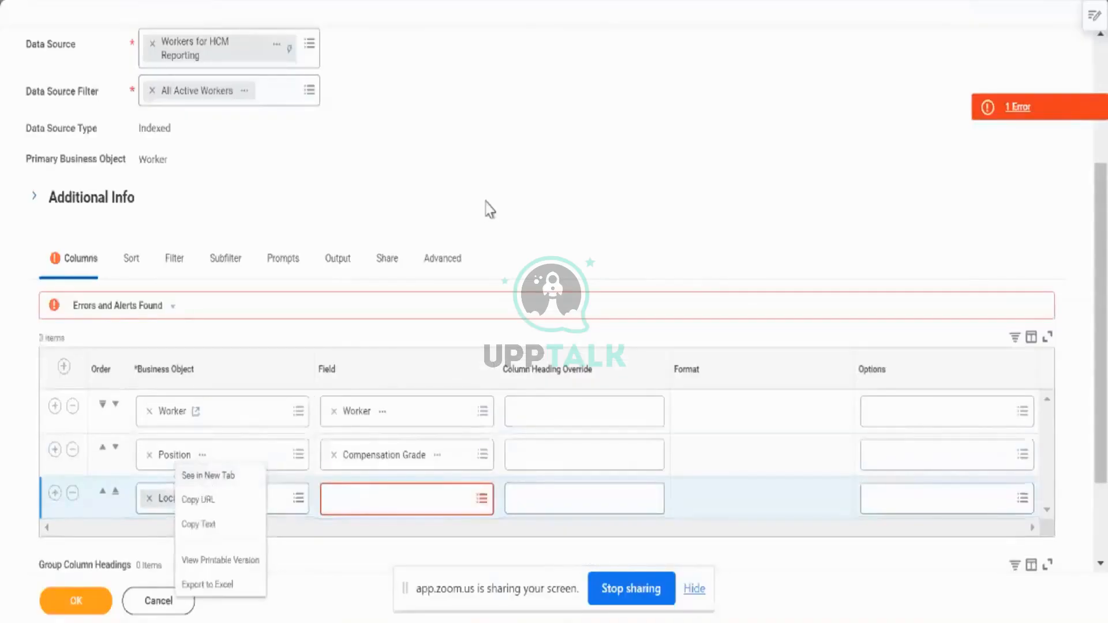
{"action": "left_click", "coordinate": [229, 473]}
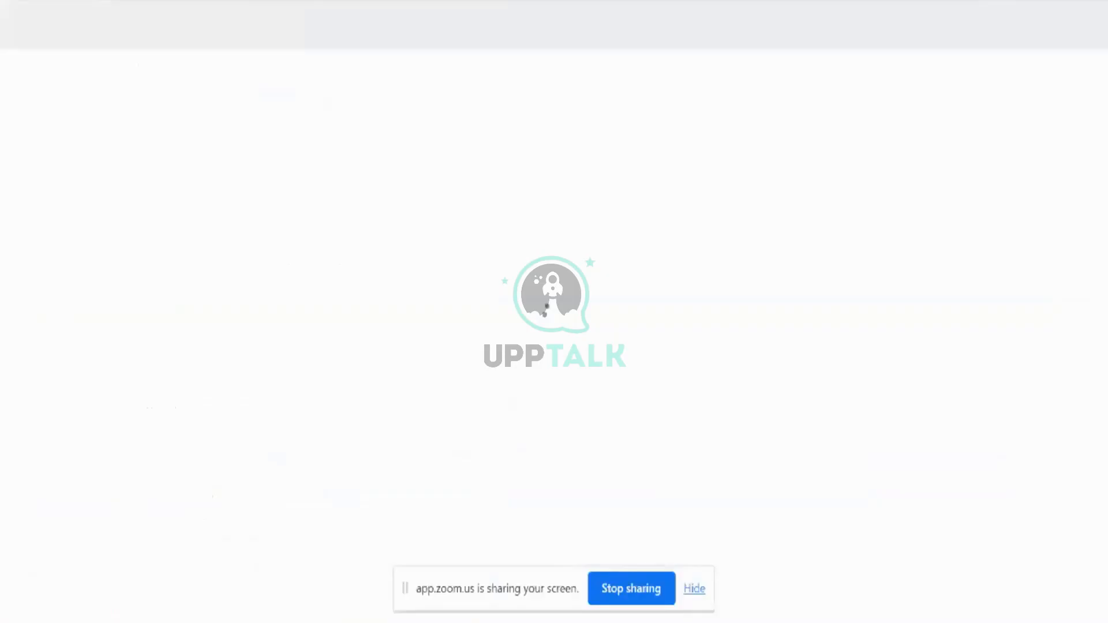
{"action": "key", "text": "ctrl+w"}
{"action": "left_click", "coordinate": [461, 224]}
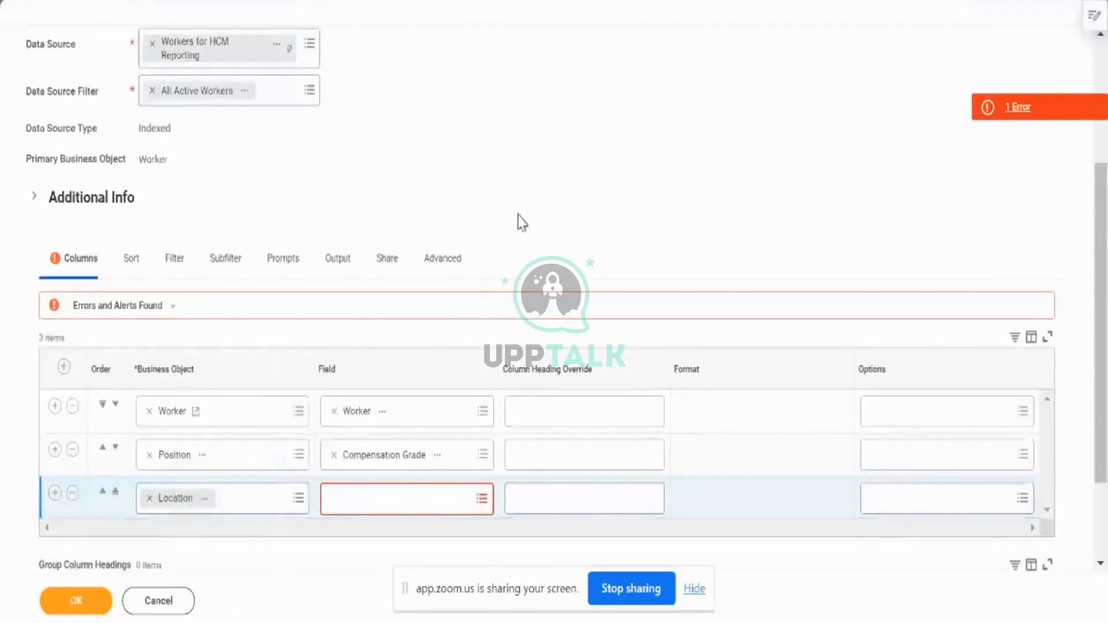
{"action": "key", "text": "ctrl+Tab"}
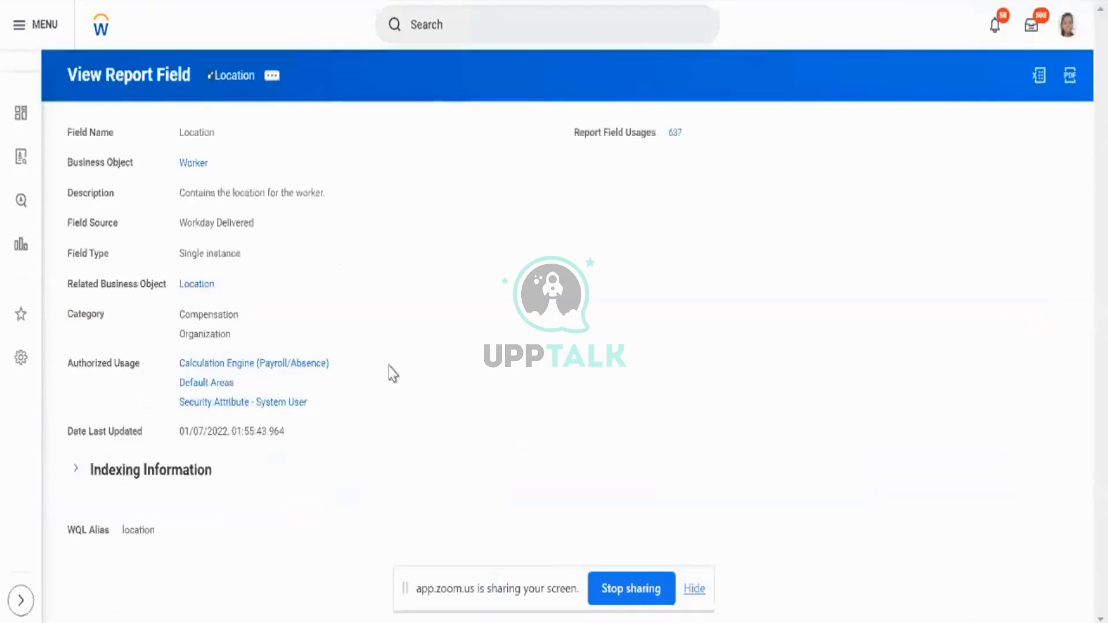
{"action": "left_click", "coordinate": [190, 285]}
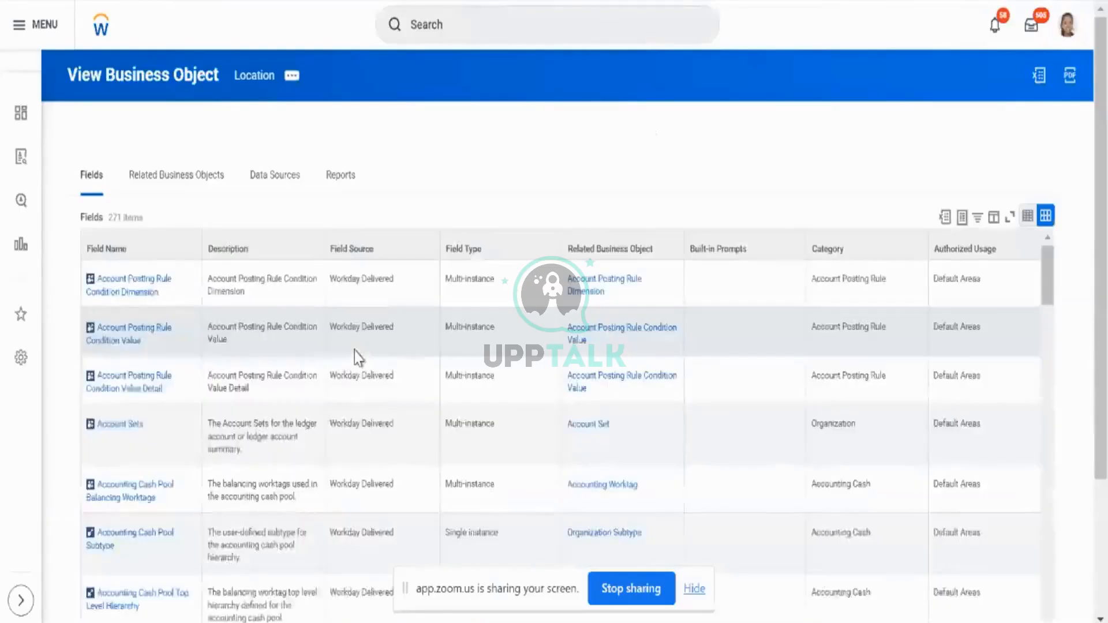
- Look up "hour" among the field names of the Location business object using the Field Name filter
{"action": "scroll", "coordinate": [469, 178], "scroll_direction": "down", "scroll_amount": 3}
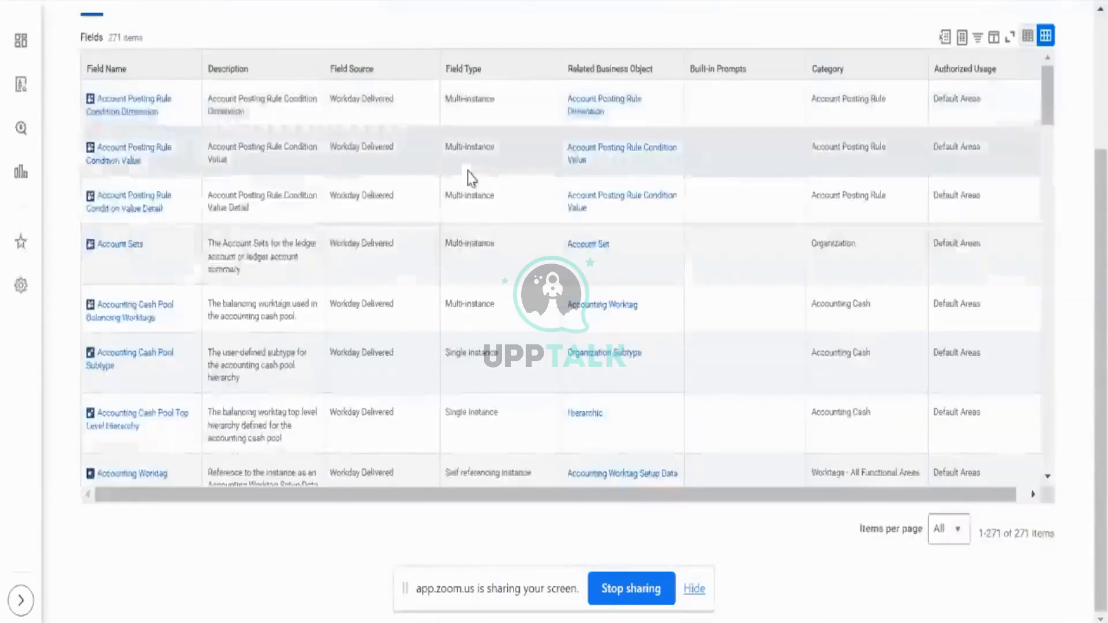
{"action": "left_click", "coordinate": [115, 68]}
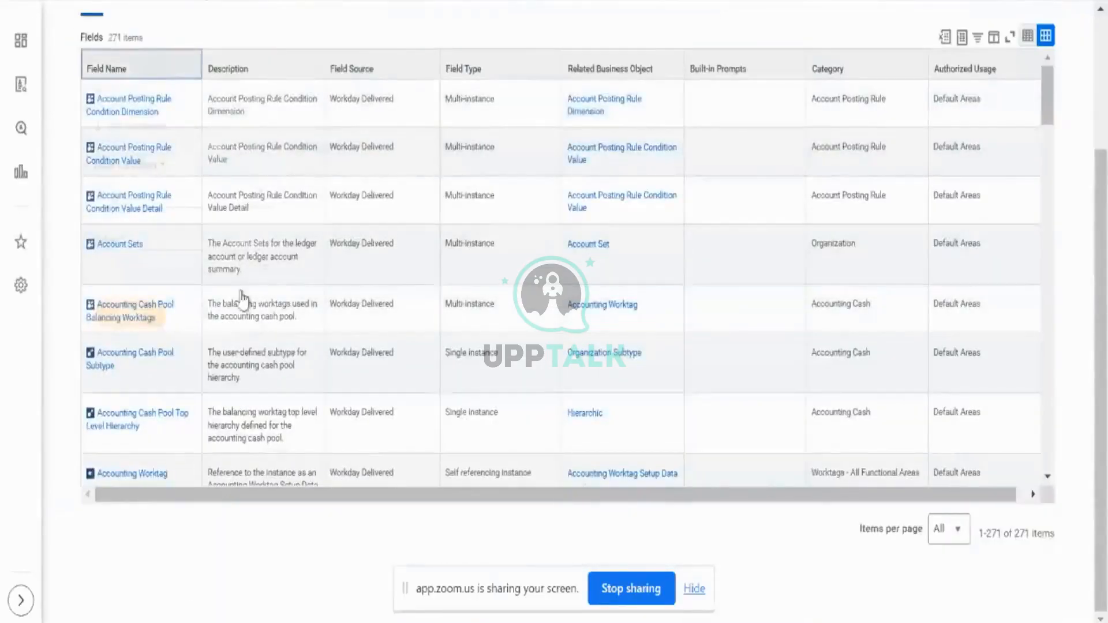
{"action": "left_click", "coordinate": [189, 270]}
{"action": "type", "text": "hour"}
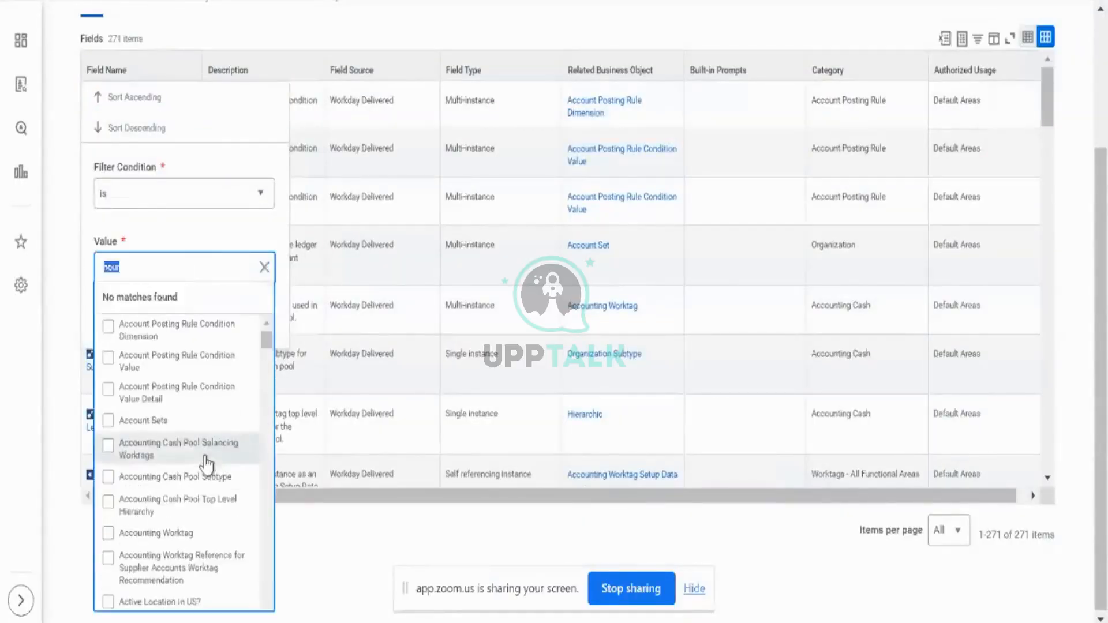
{"action": "type", "text": "sd"}
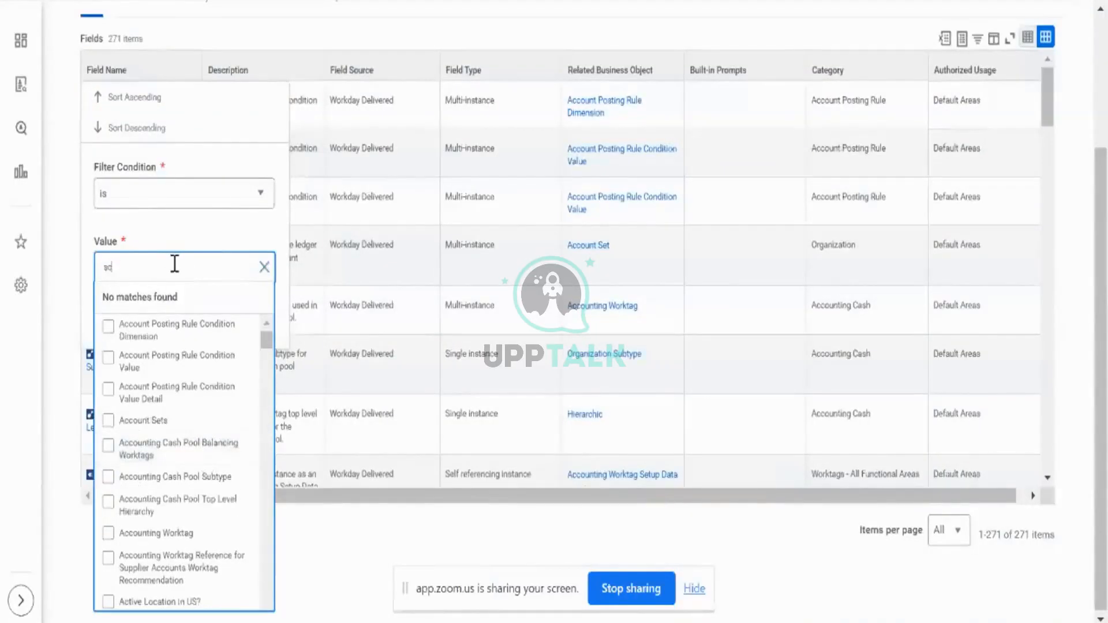
{"action": "key", "text": "ctrl+a"}
{"action": "left_click", "coordinate": [294, 24]}
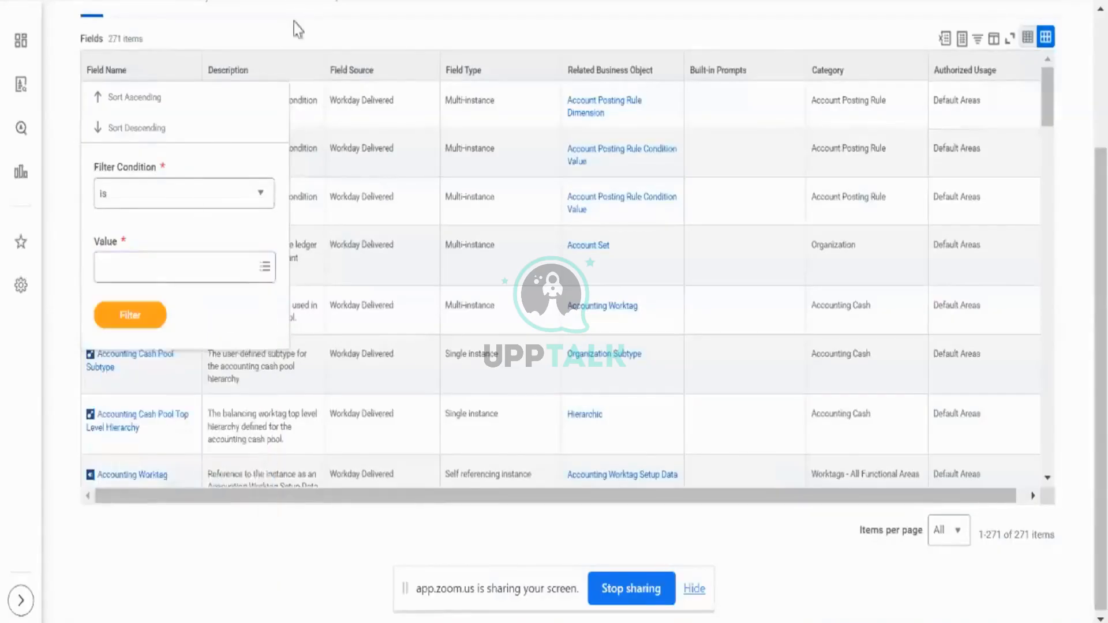
{"action": "left_click", "coordinate": [176, 60]}
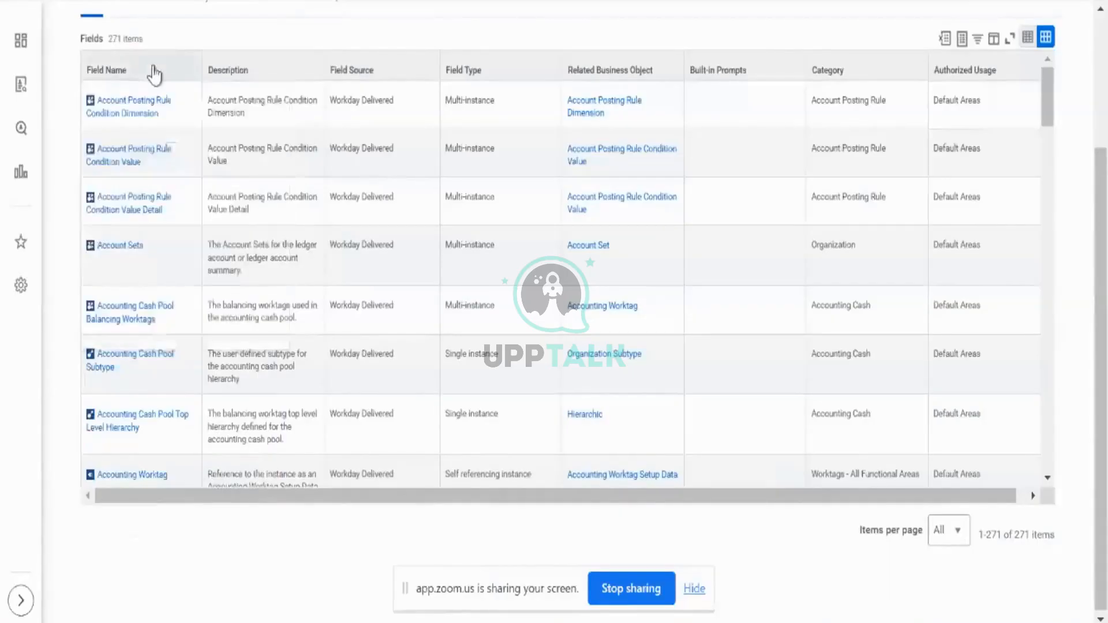
{"action": "left_click", "coordinate": [155, 70]}
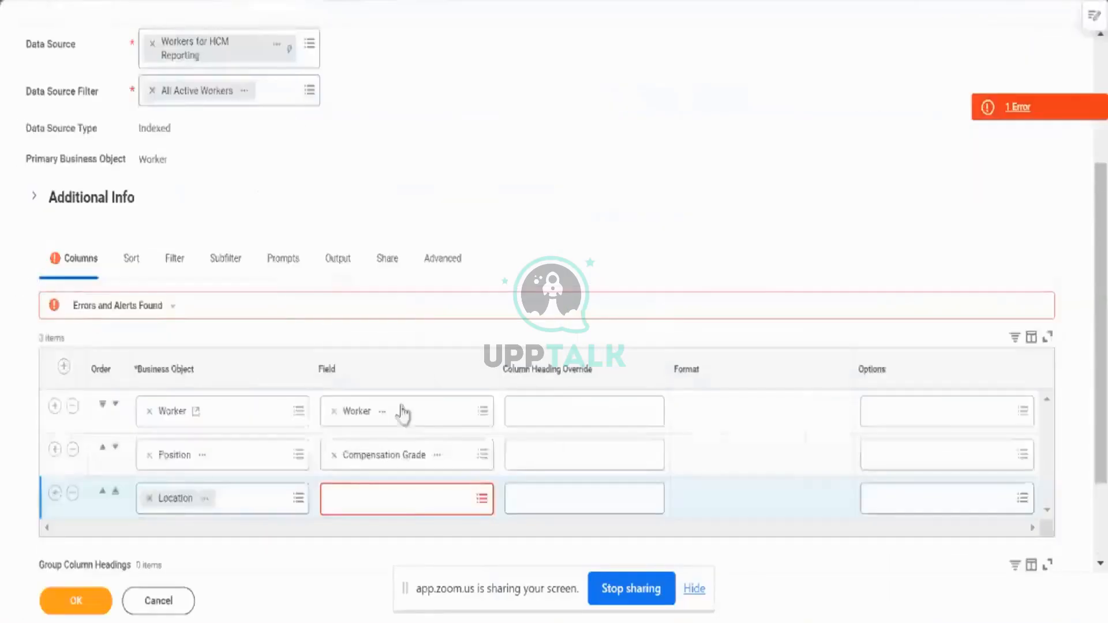
- Search for "addres" as the Location column's field, view the details of Addresses and select that field
{"action": "left_click", "coordinate": [403, 506]}
{"action": "type", "text": "addre"}
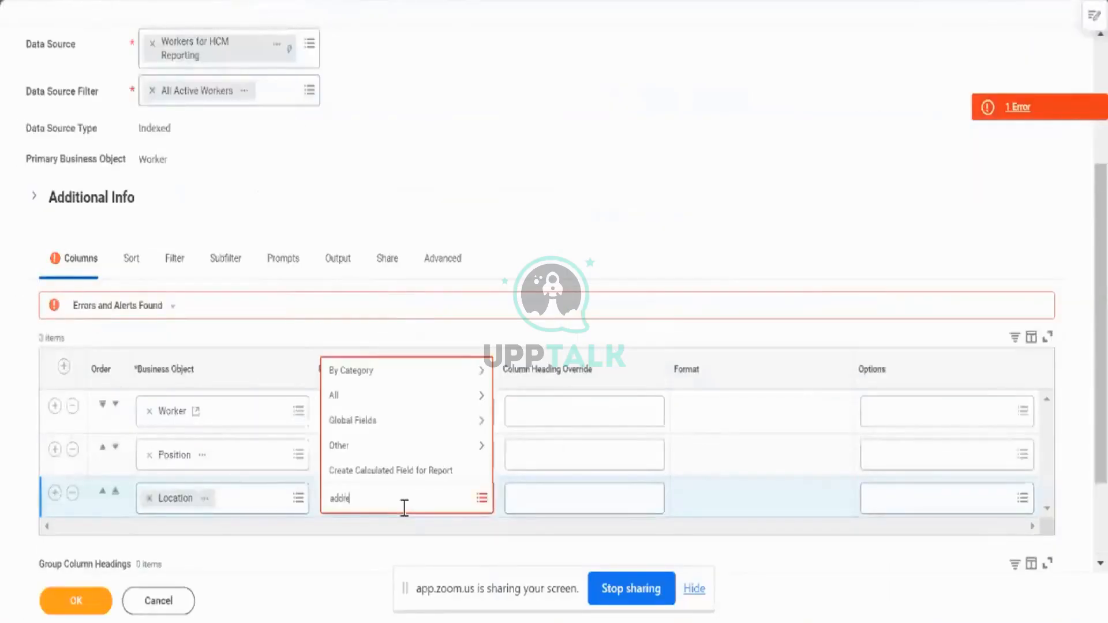
{"action": "type", "text": "s"}
{"action": "key", "text": "Return"}
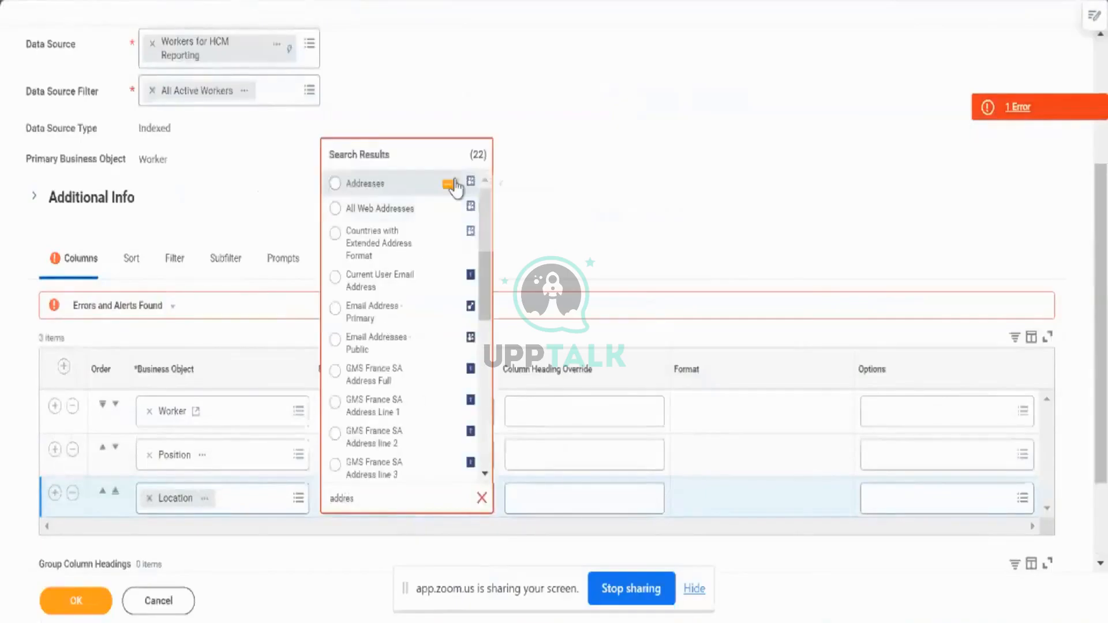
{"action": "left_click", "coordinate": [453, 184]}
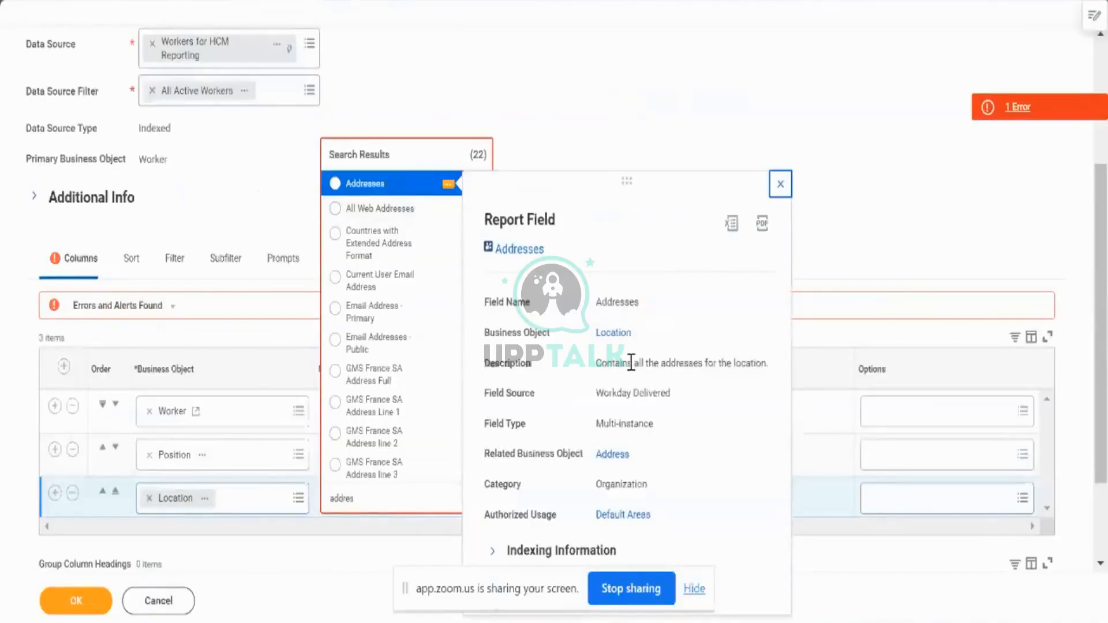
{"action": "left_click", "coordinate": [403, 185]}
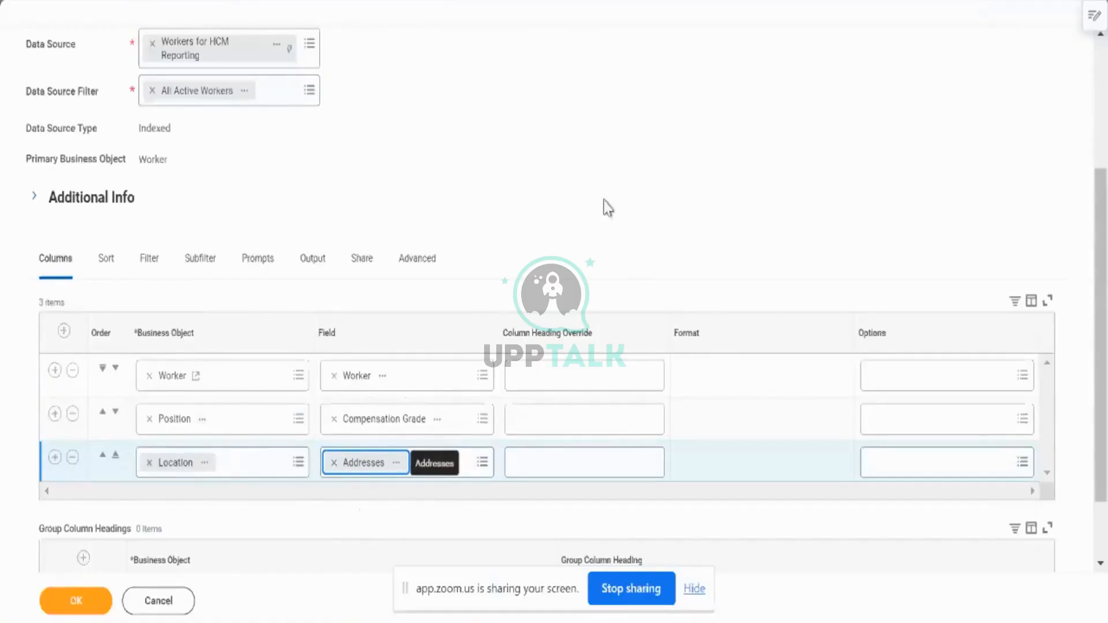
- Open the related business objects of the Location business object and return to the report's column definitions
{"action": "scroll", "coordinate": [608, 208], "scroll_direction": "down", "scroll_amount": 2}
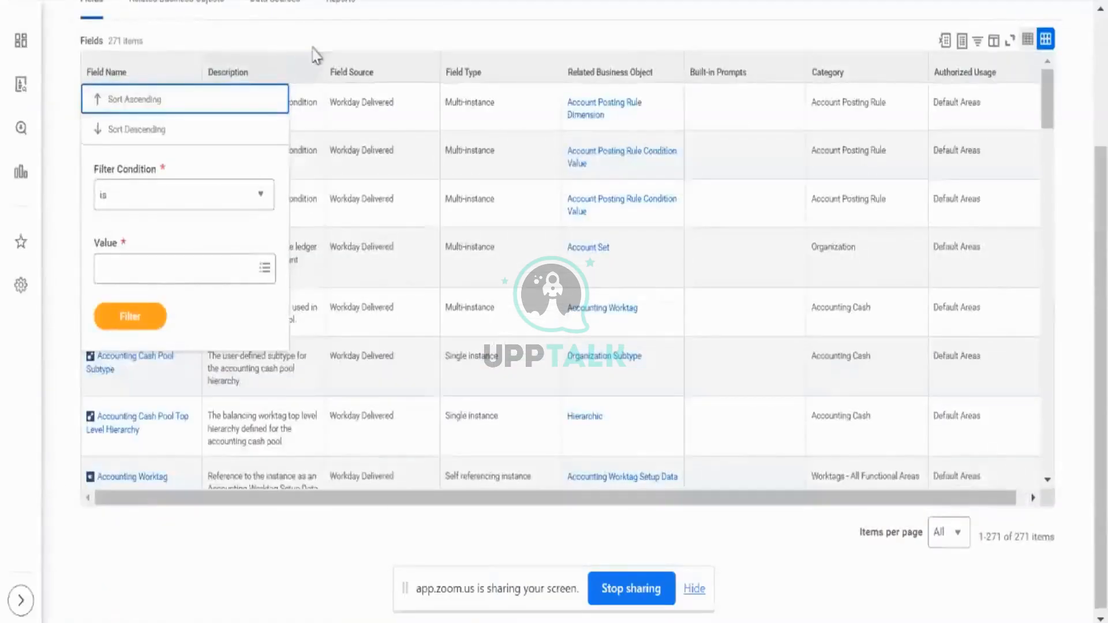
{"action": "scroll", "coordinate": [314, 55], "scroll_direction": "up", "scroll_amount": 3}
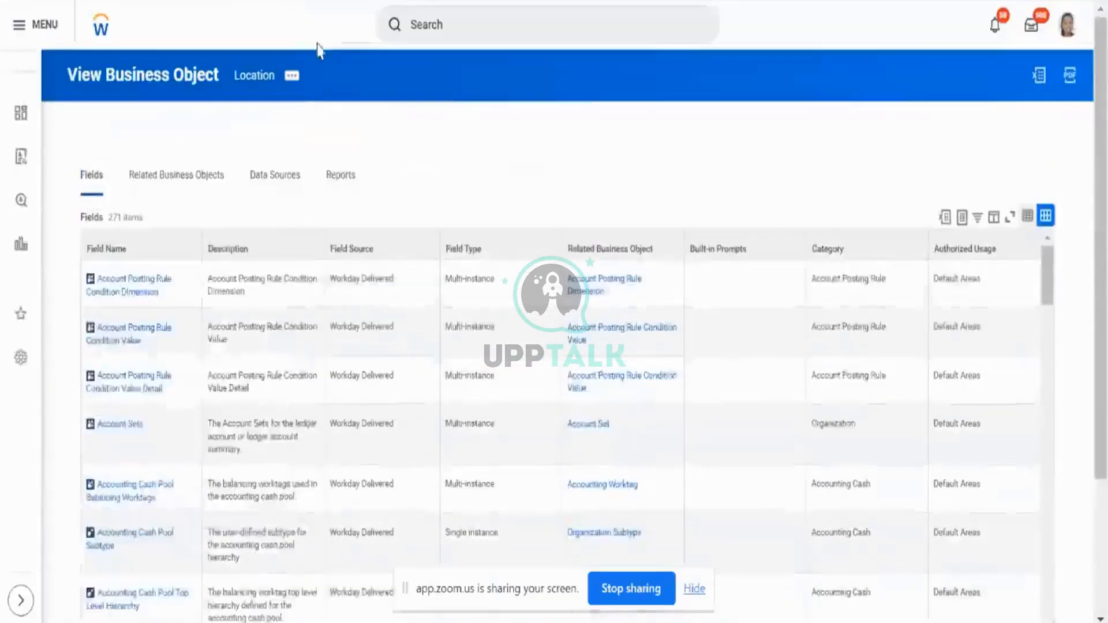
{"action": "left_click", "coordinate": [148, 175]}
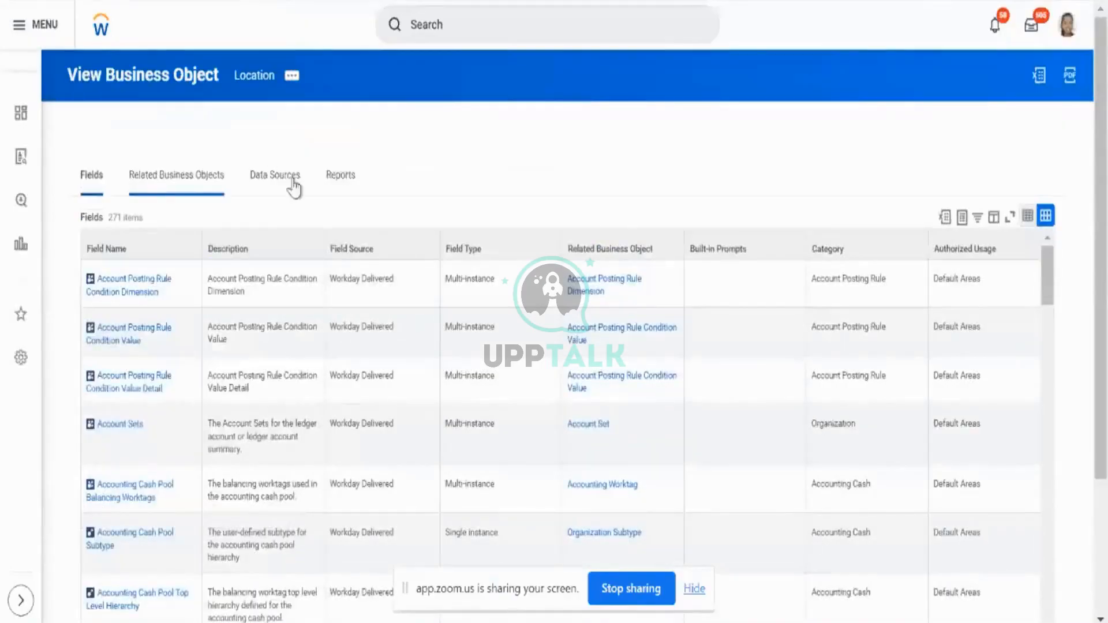
{"action": "triple_click", "coordinate": [104, 227]}
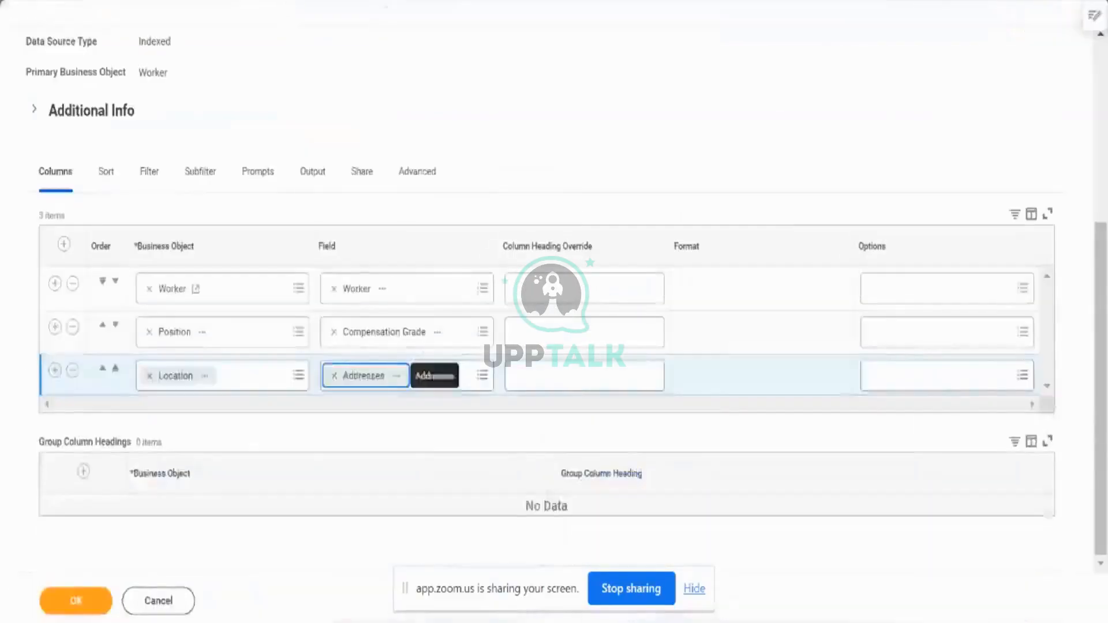
{"action": "scroll", "coordinate": [262, 73], "scroll_direction": "up", "scroll_amount": 3}
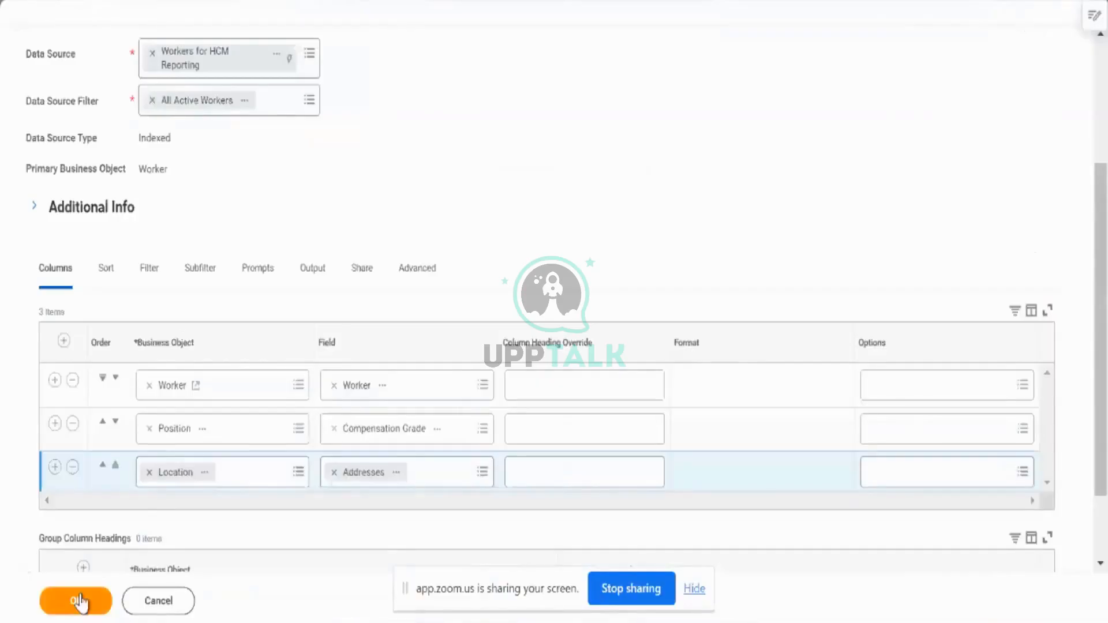
- Save the report definition and review its saved columns and its sorting, grouping and totaling settings
{"action": "left_click", "coordinate": [79, 600]}
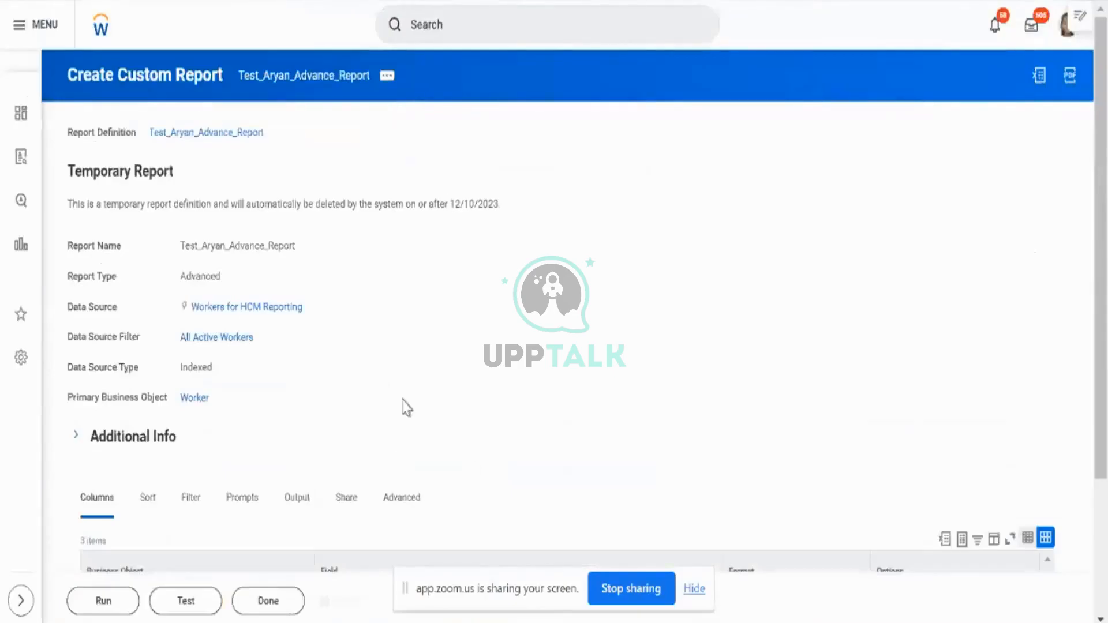
{"action": "scroll", "coordinate": [403, 408], "scroll_direction": "down", "scroll_amount": 3}
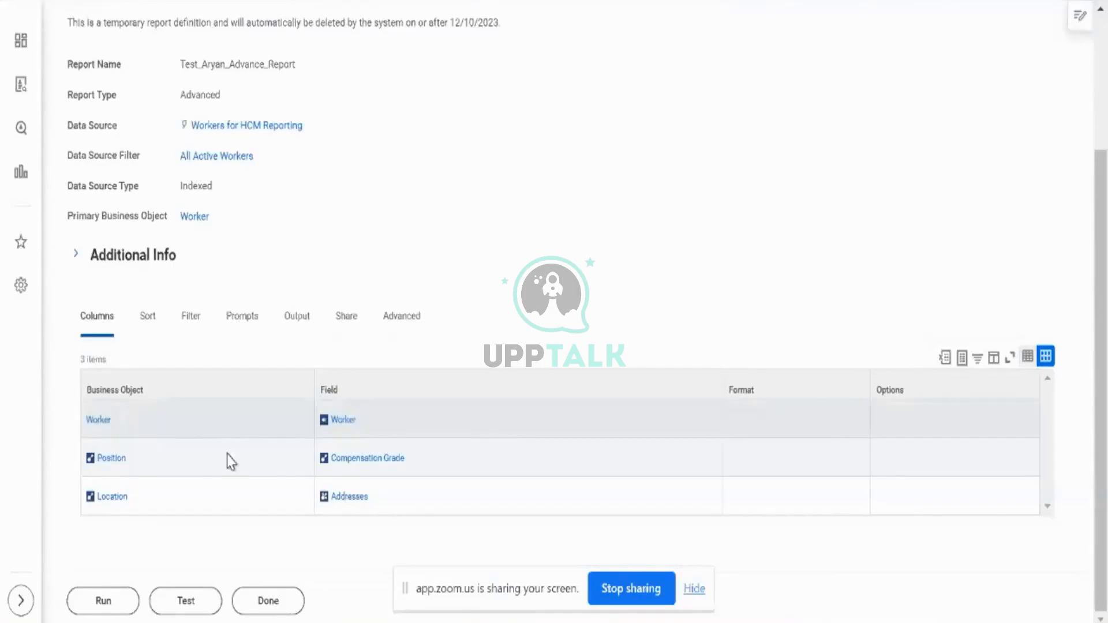
{"action": "left_click", "coordinate": [146, 333]}
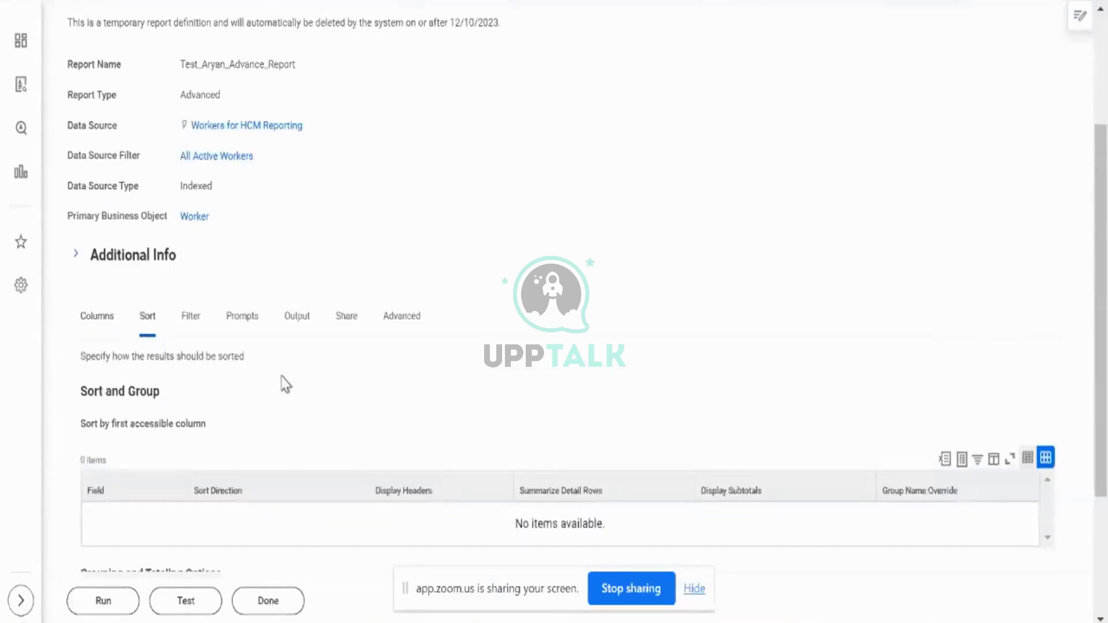
{"action": "scroll", "coordinate": [344, 394], "scroll_direction": "down", "scroll_amount": 1}
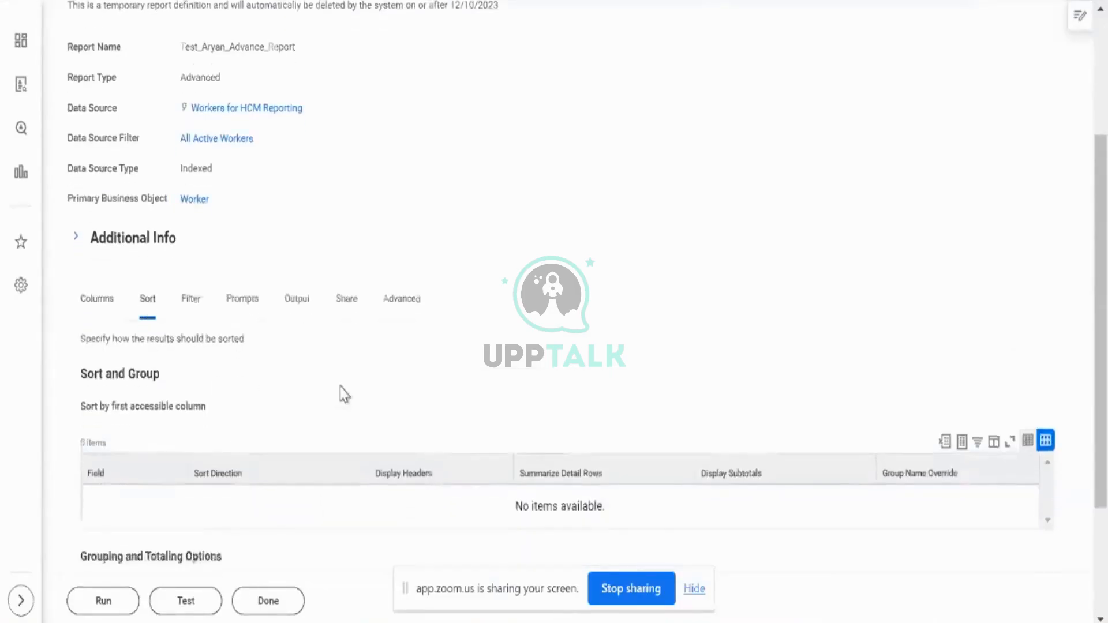
{"action": "scroll", "coordinate": [343, 394], "scroll_direction": "down", "scroll_amount": 3}
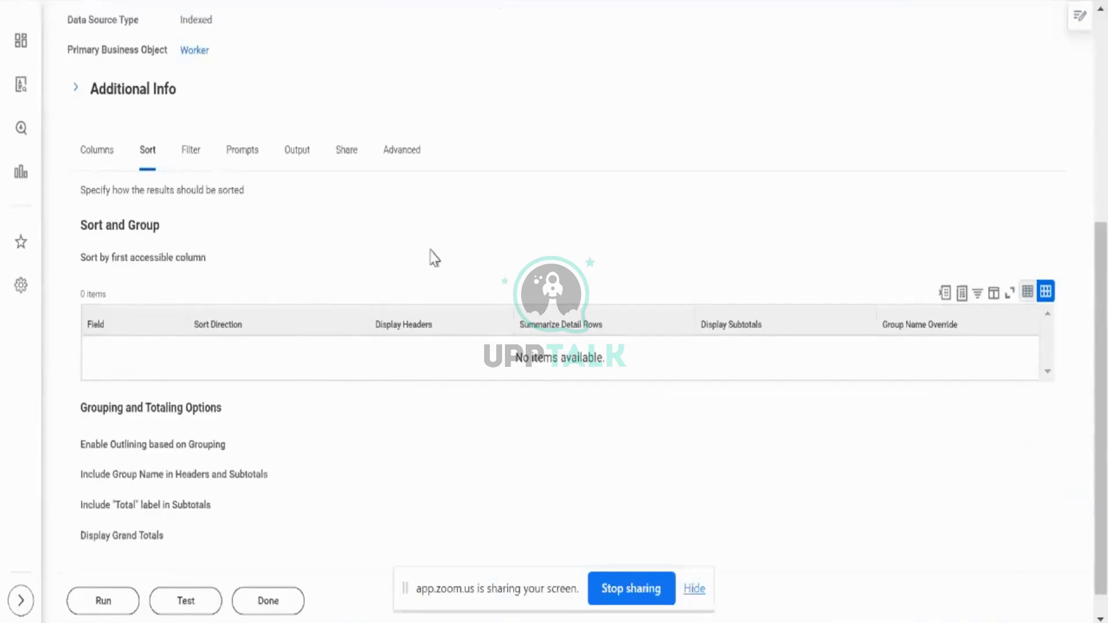
{"action": "scroll", "coordinate": [434, 258], "scroll_direction": "up", "scroll_amount": 6}
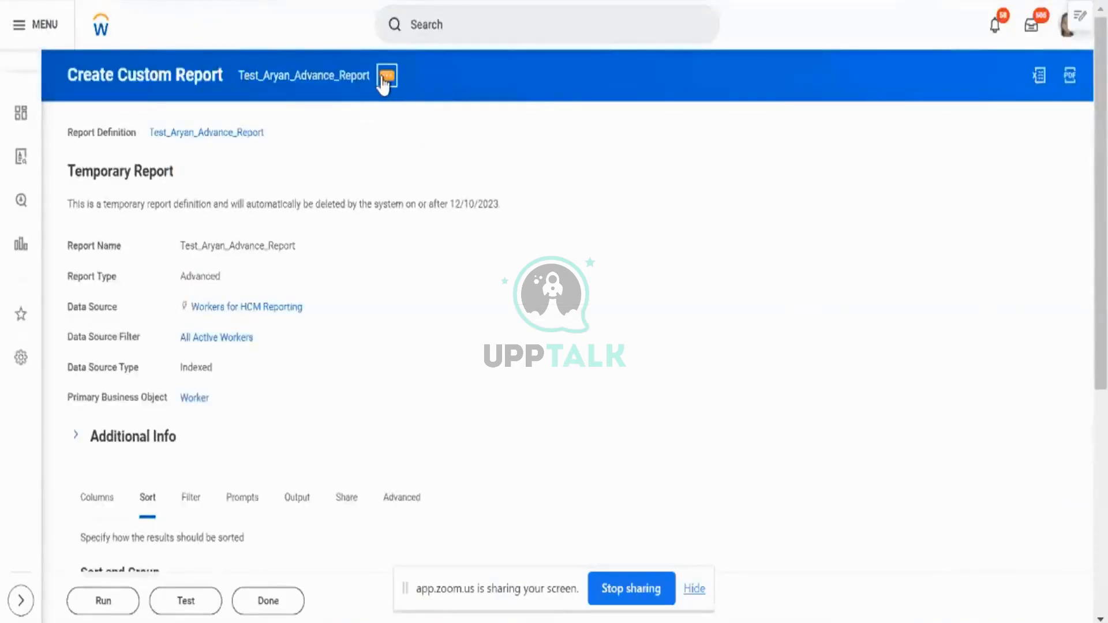
- Reopen the custom report for editing and review its Sort, Filter and Subfilter settings
{"action": "left_click", "coordinate": [386, 75]}
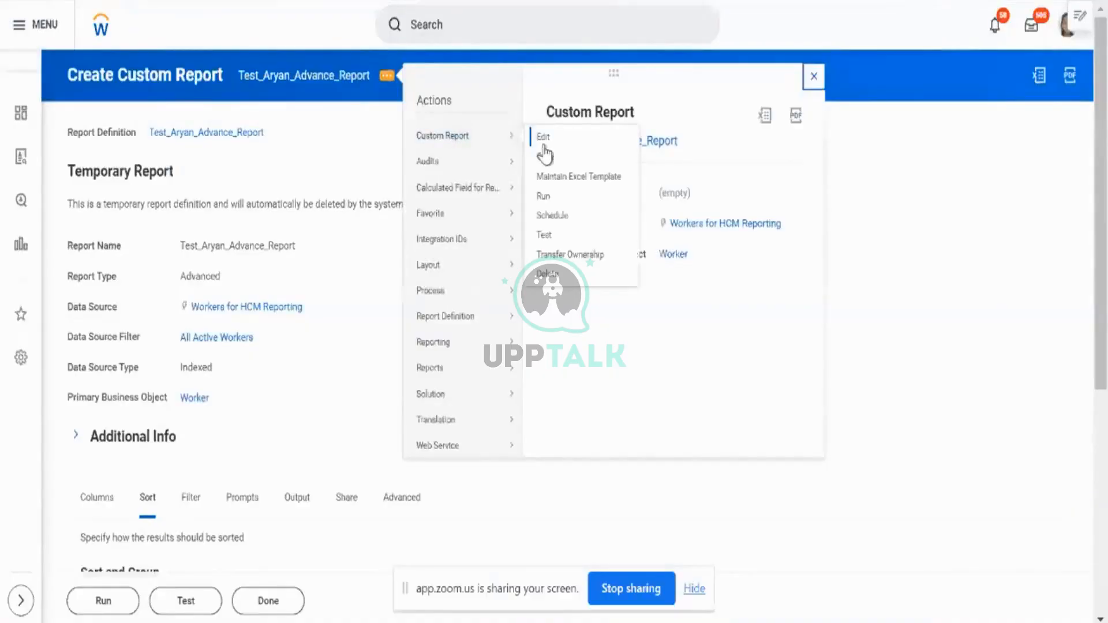
{"action": "left_click", "coordinate": [543, 145]}
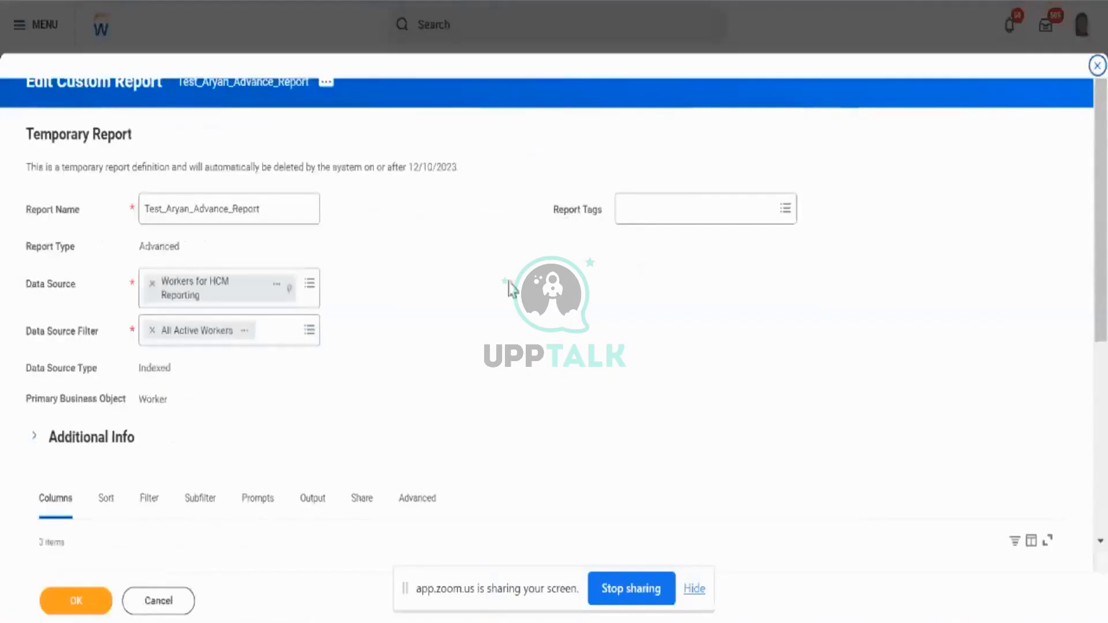
{"action": "left_click", "coordinate": [111, 497]}
{"action": "scroll", "coordinate": [349, 388], "scroll_direction": "down", "scroll_amount": 8}
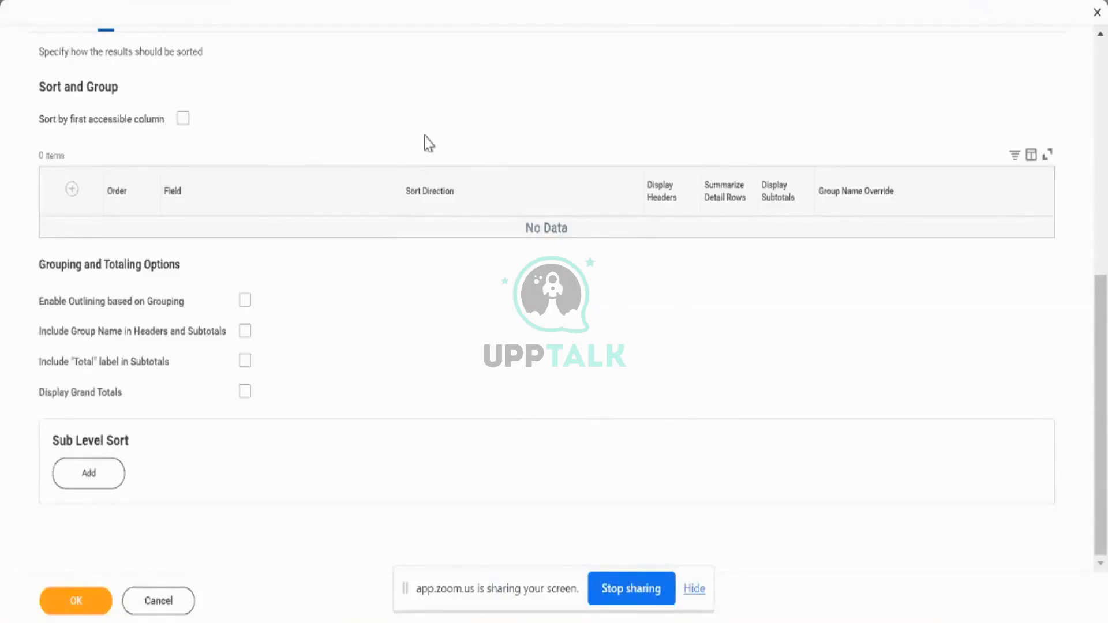
{"action": "scroll", "coordinate": [424, 136], "scroll_direction": "up", "scroll_amount": 3}
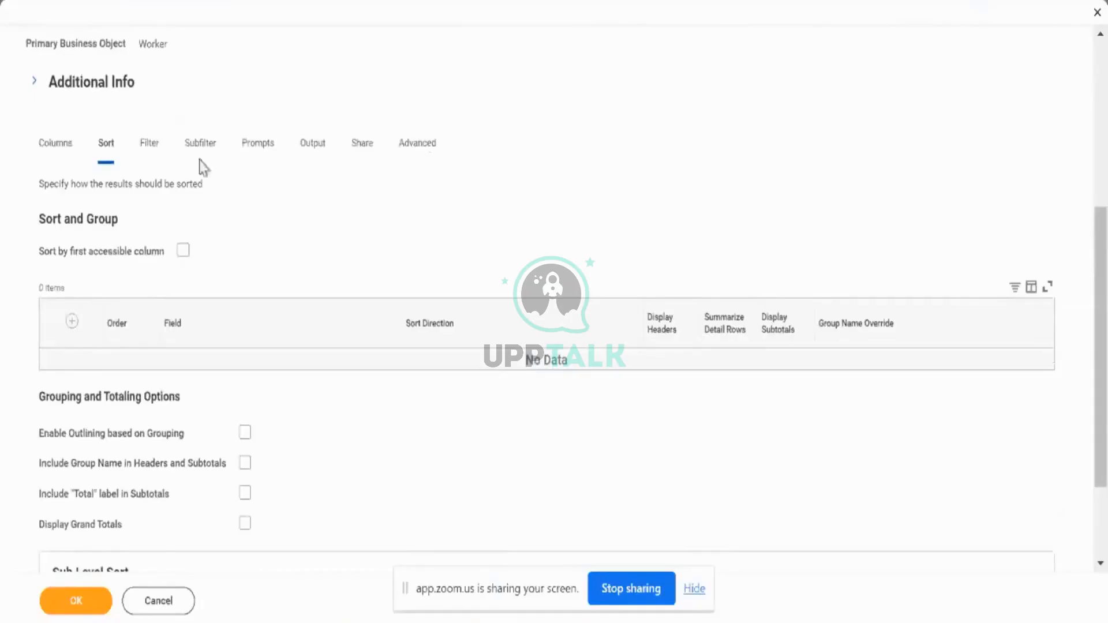
{"action": "left_click", "coordinate": [150, 155]}
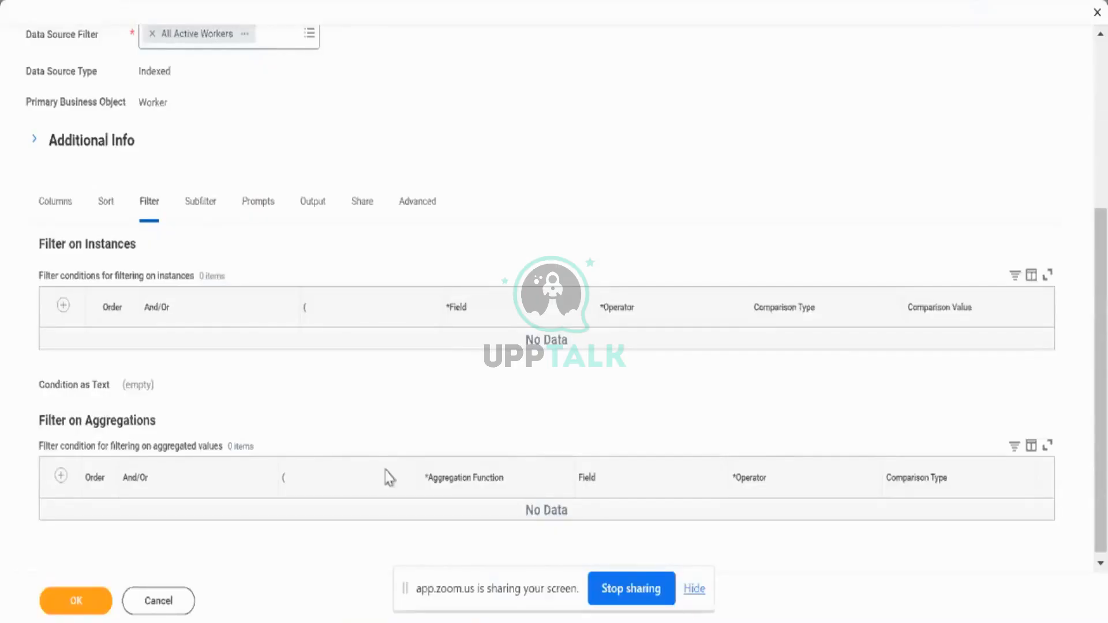
{"action": "left_click", "coordinate": [207, 211]}
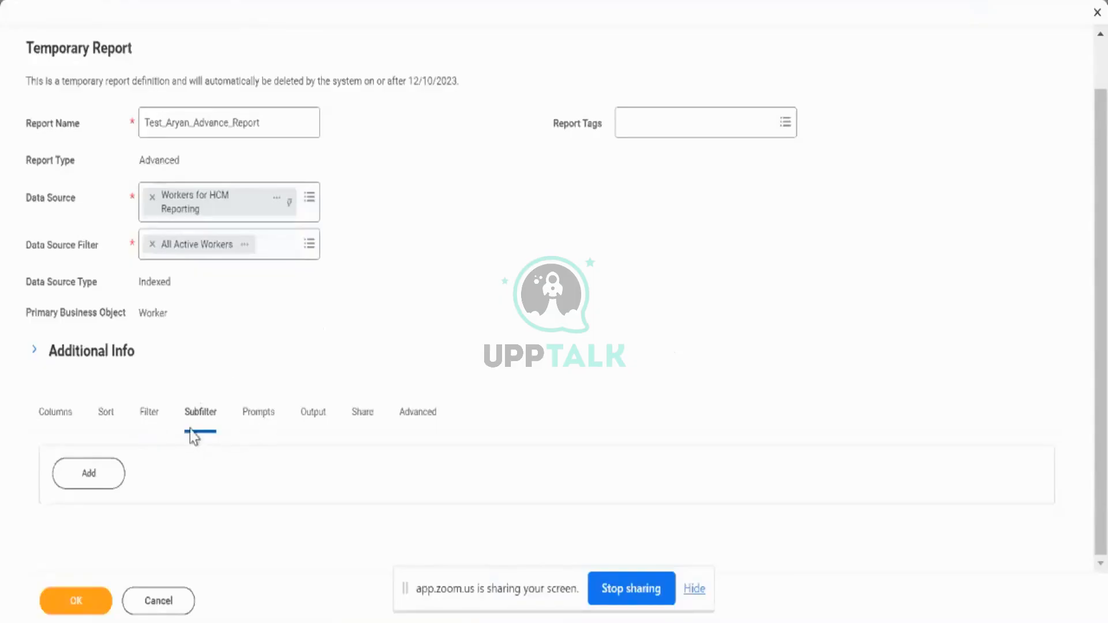
- Examine the report's prompt settings, especially the Populate Undefined Prompt Defaults option and the Prompt Defaults grid
{"action": "left_click", "coordinate": [252, 412]}
{"action": "scroll", "coordinate": [252, 421], "scroll_direction": "down", "scroll_amount": 4}
{"action": "scroll", "coordinate": [254, 420], "scroll_direction": "down", "scroll_amount": 1}
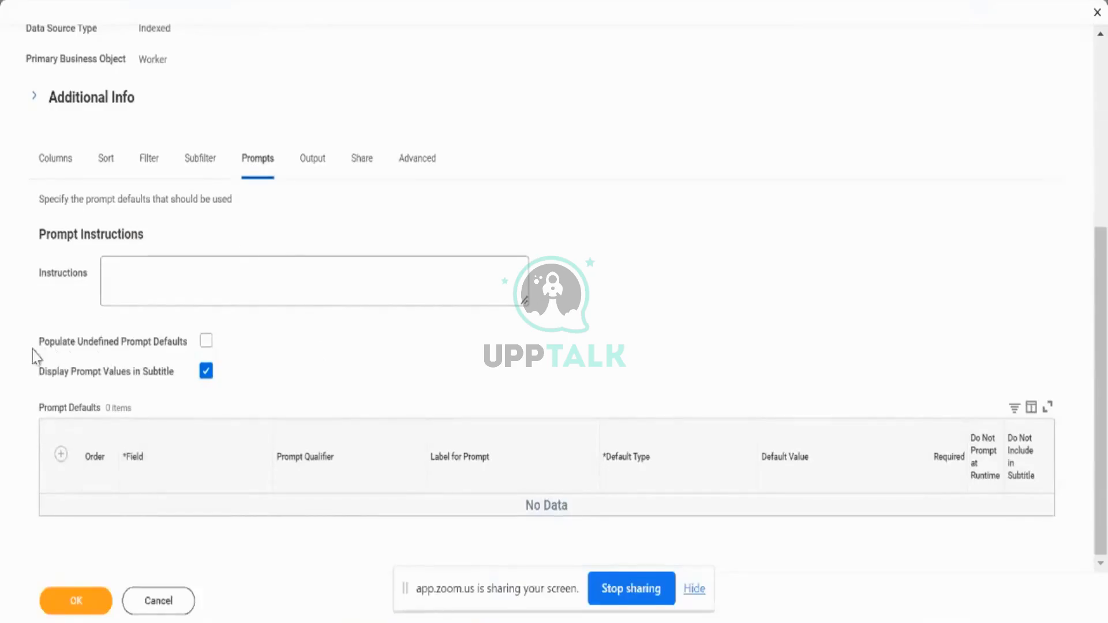
{"action": "scroll", "coordinate": [32, 351], "scroll_direction": "up", "scroll_amount": 2}
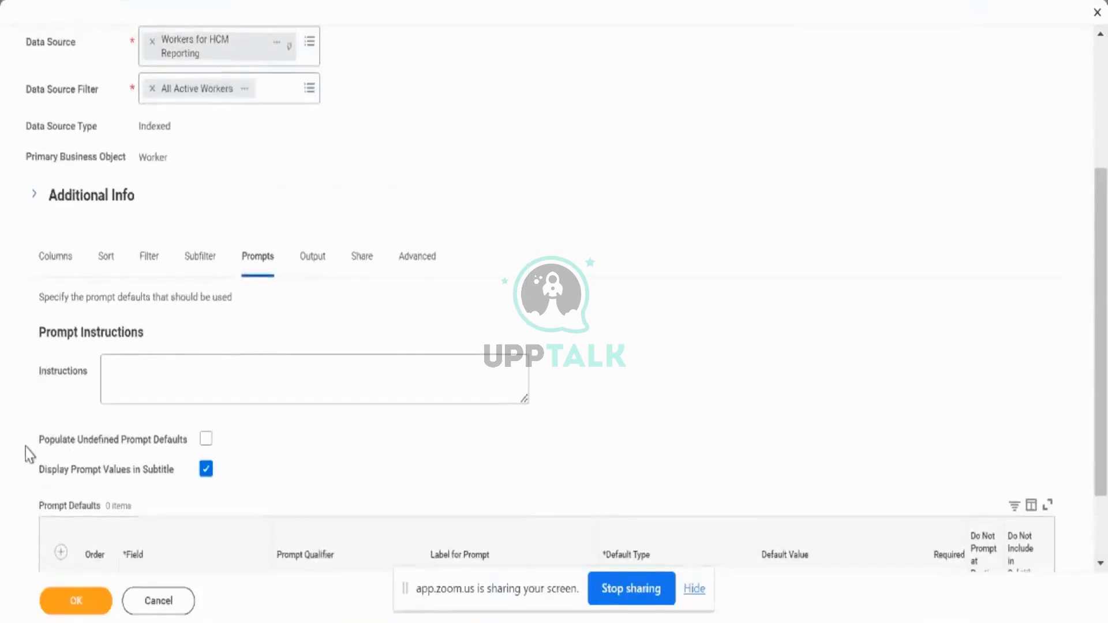
{"action": "left_click_drag", "start_coordinate": [26, 447], "coordinate": [172, 459]}
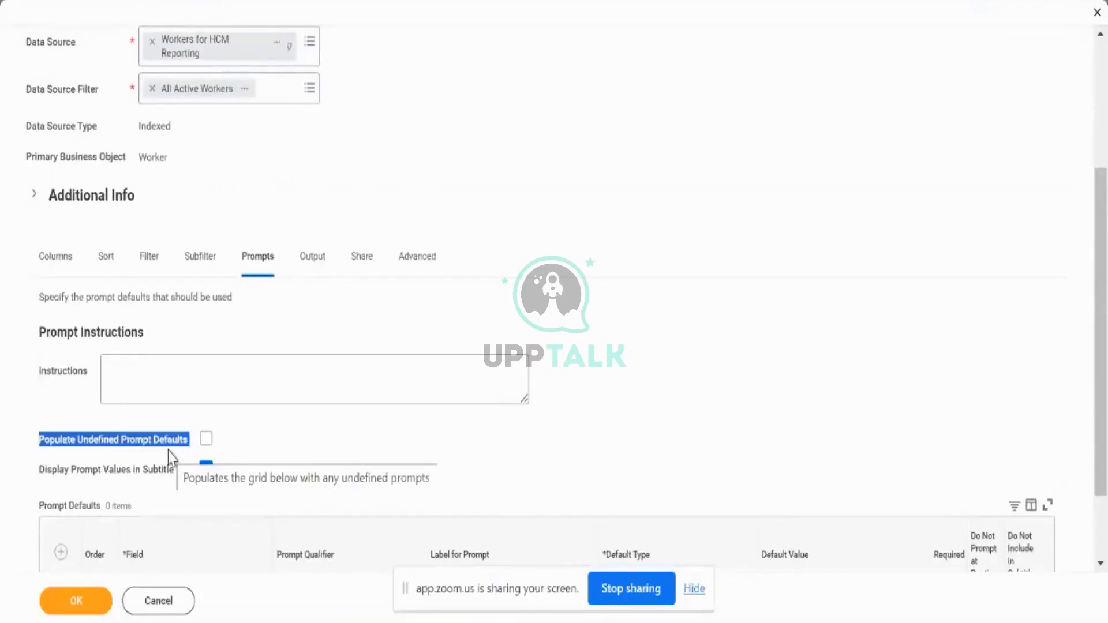
{"action": "scroll", "coordinate": [423, 400], "scroll_direction": "down", "scroll_amount": 2}
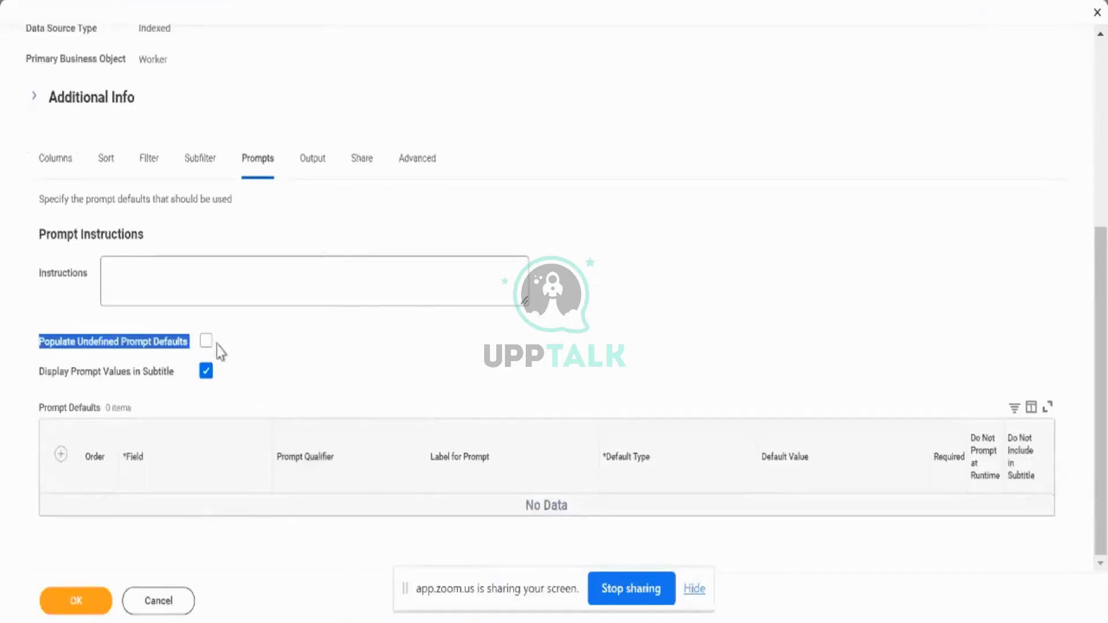
{"action": "scroll", "coordinate": [208, 346], "scroll_direction": "up", "scroll_amount": 1}
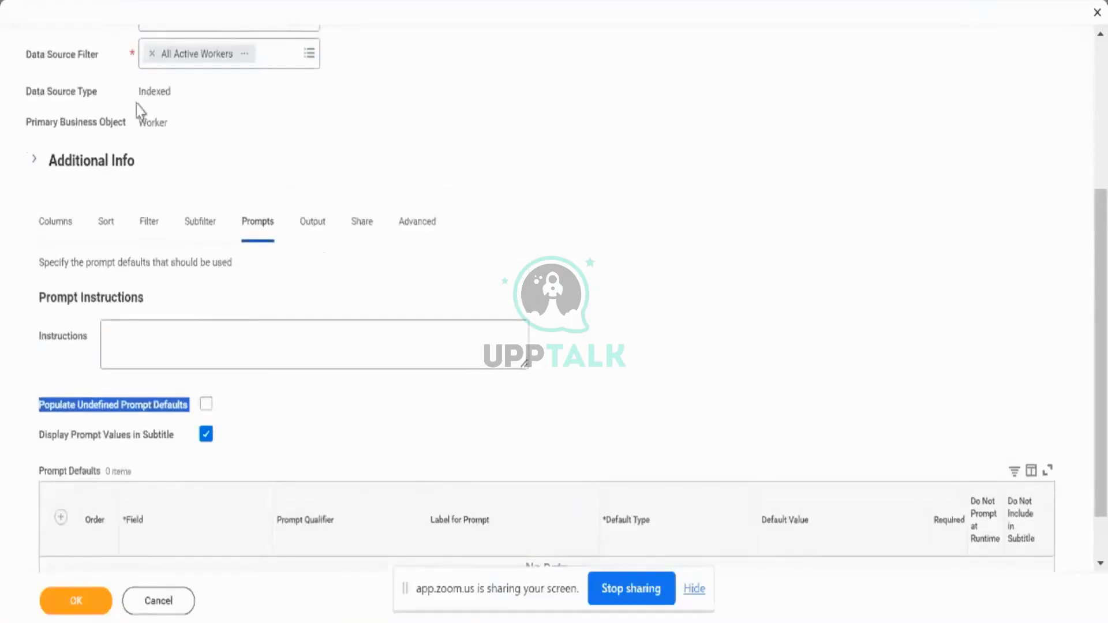
- Populate the Prompt Defaults grid with the report's undefined prompts and review the added prompt fields
{"action": "left_click", "coordinate": [207, 404]}
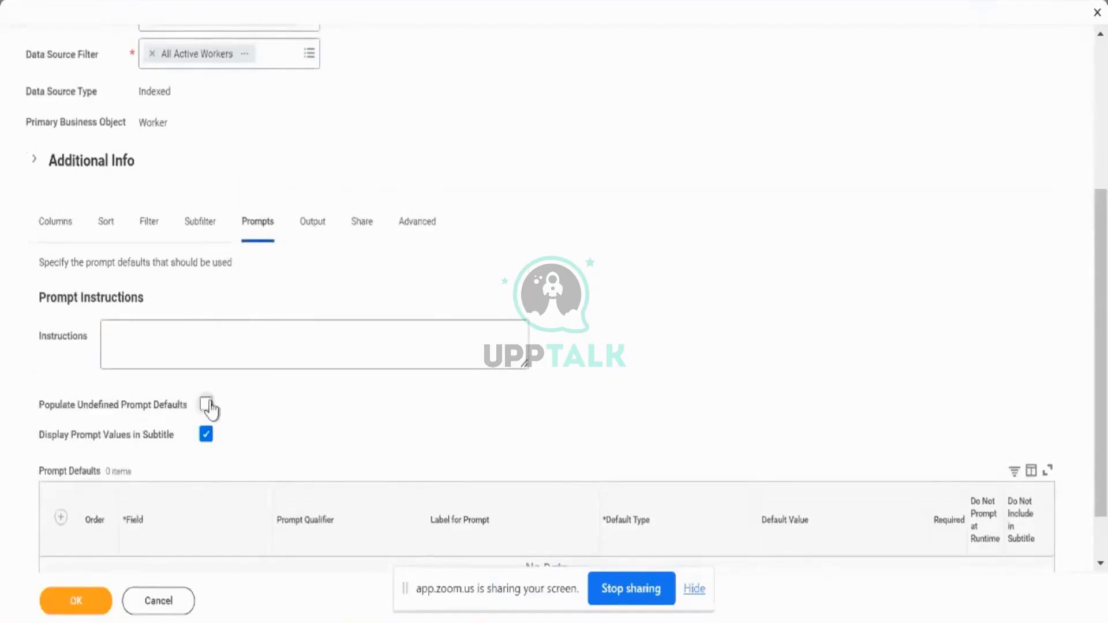
{"action": "scroll", "coordinate": [358, 408], "scroll_direction": "down", "scroll_amount": 3}
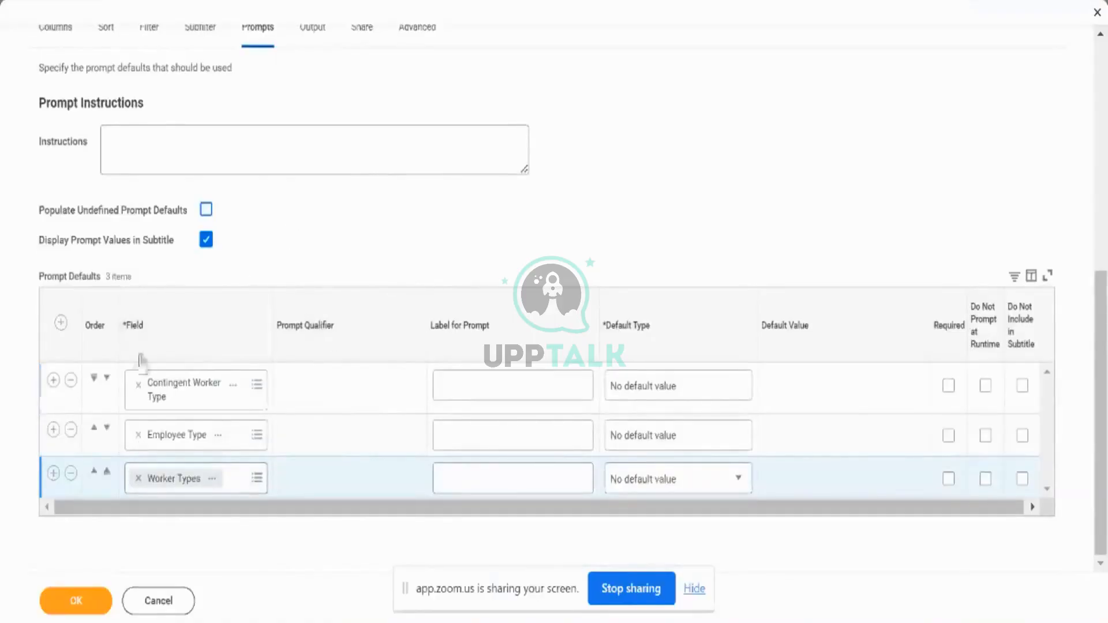
{"action": "scroll", "coordinate": [323, 415], "scroll_direction": "up", "scroll_amount": 4}
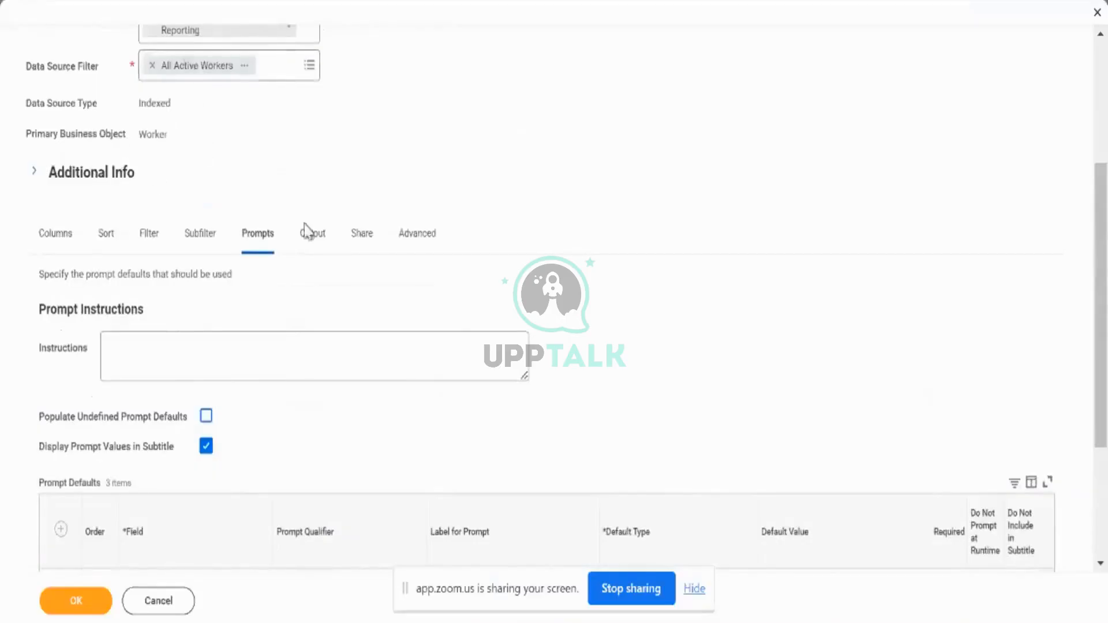
{"action": "scroll", "coordinate": [310, 315], "scroll_direction": "down", "scroll_amount": 4}
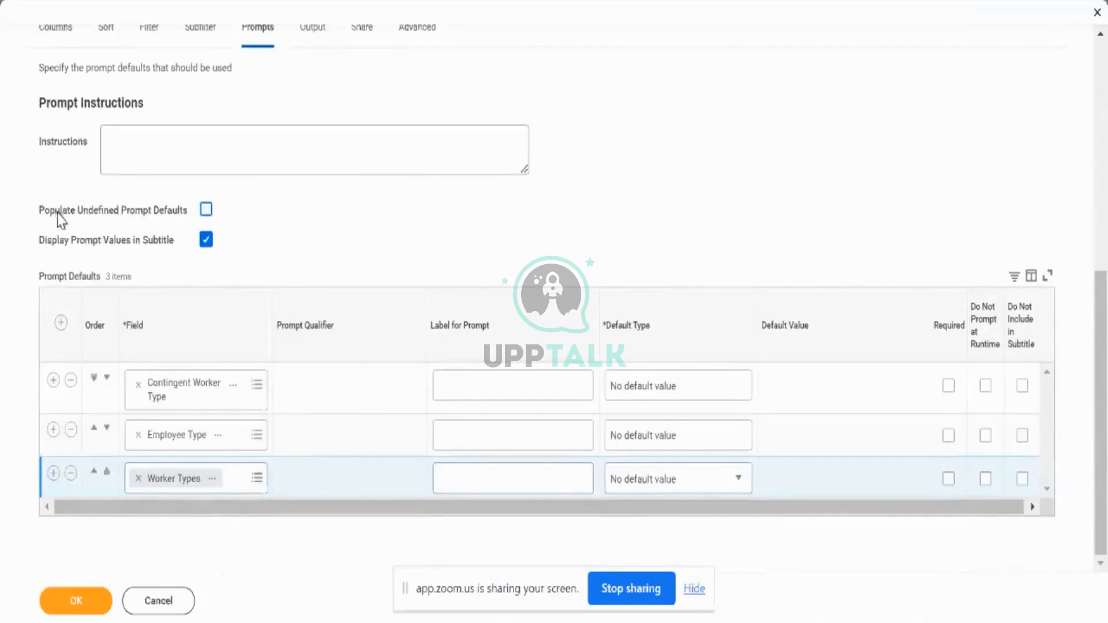
{"action": "left_click", "coordinate": [206, 210]}
{"action": "left_click", "coordinate": [207, 210]}
- Cancel editing the report, discard the changes and close the blank Create Custom Report form
{"action": "left_click", "coordinate": [161, 606]}
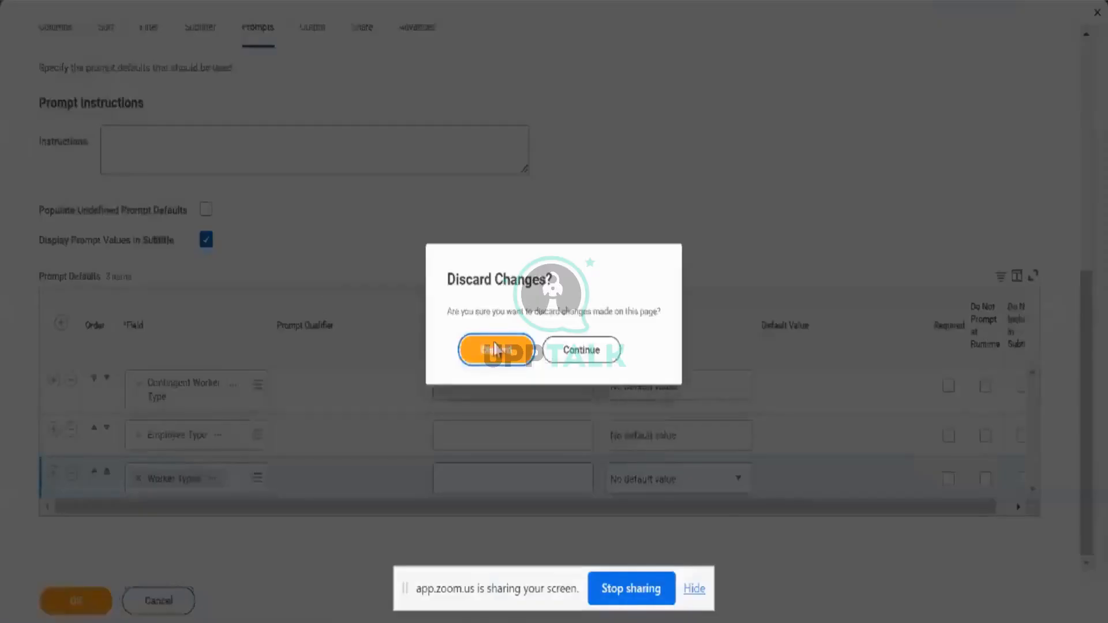
{"action": "left_click", "coordinate": [499, 355]}
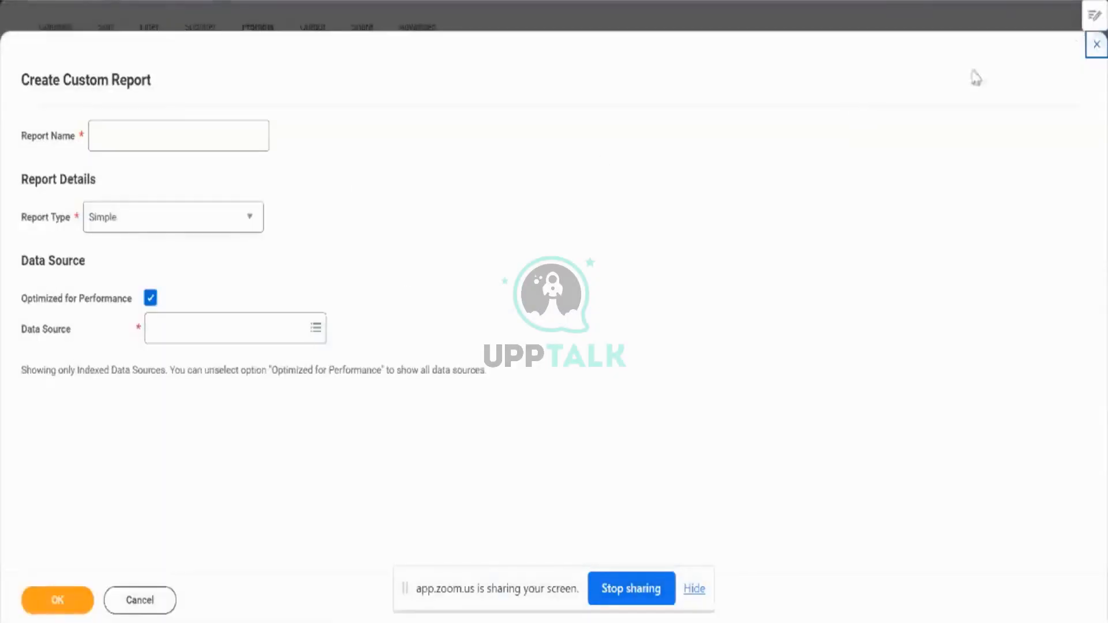
{"action": "left_click", "coordinate": [1094, 45]}
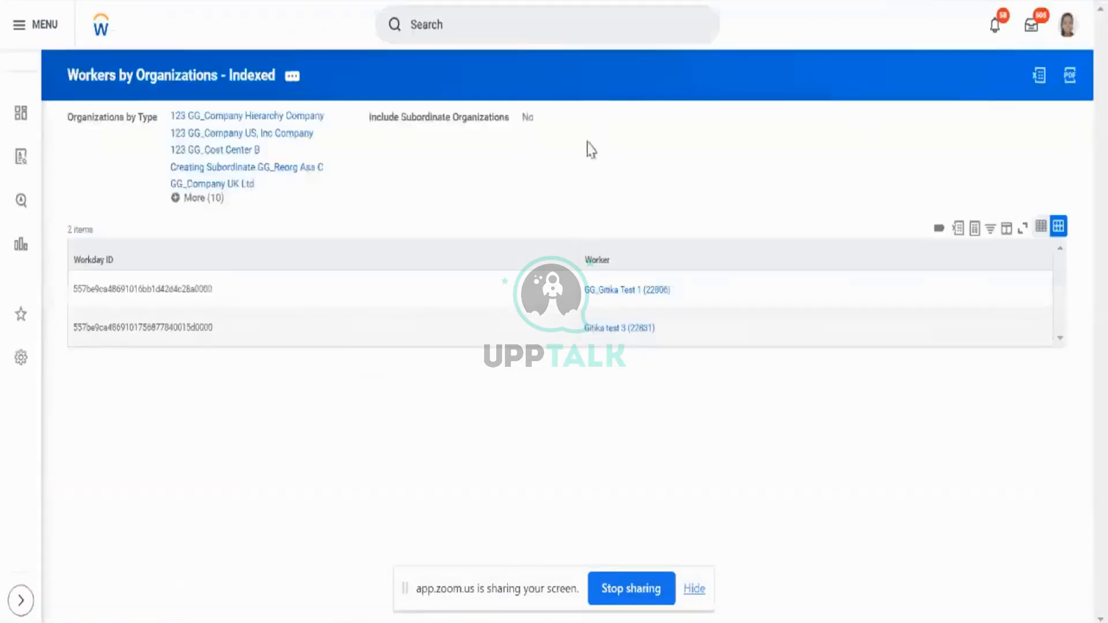
- Search for the saved report definition using the "rd:" prefix and open Test_Aryan_Advance_Report
{"action": "left_click", "coordinate": [517, 19]}
{"action": "type", "text": "rd"}
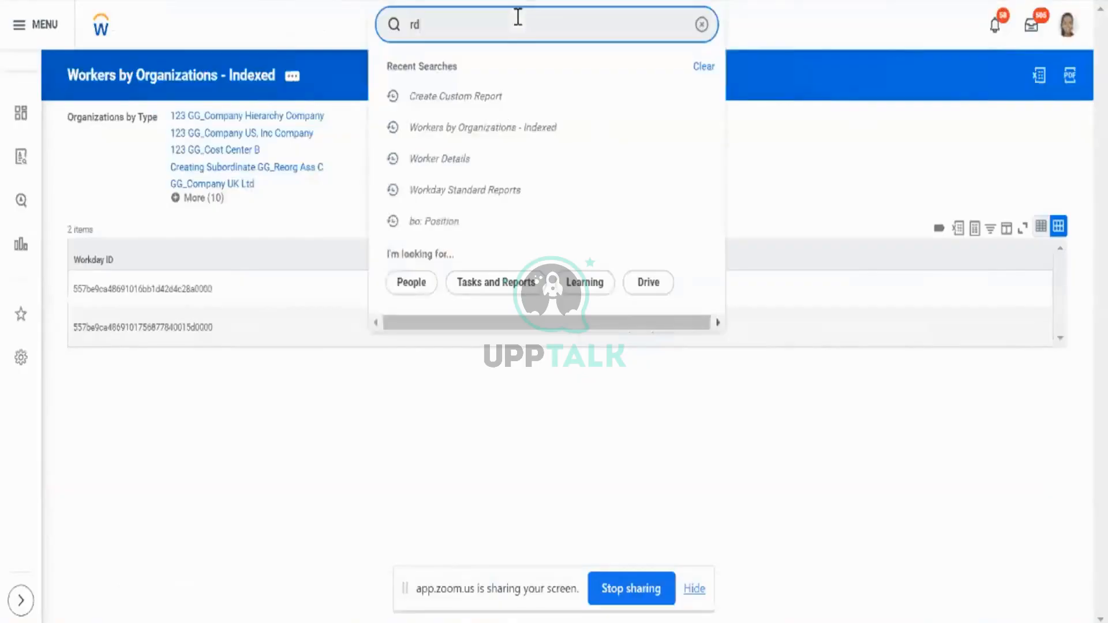
{"action": "type", "text": ": Test"}
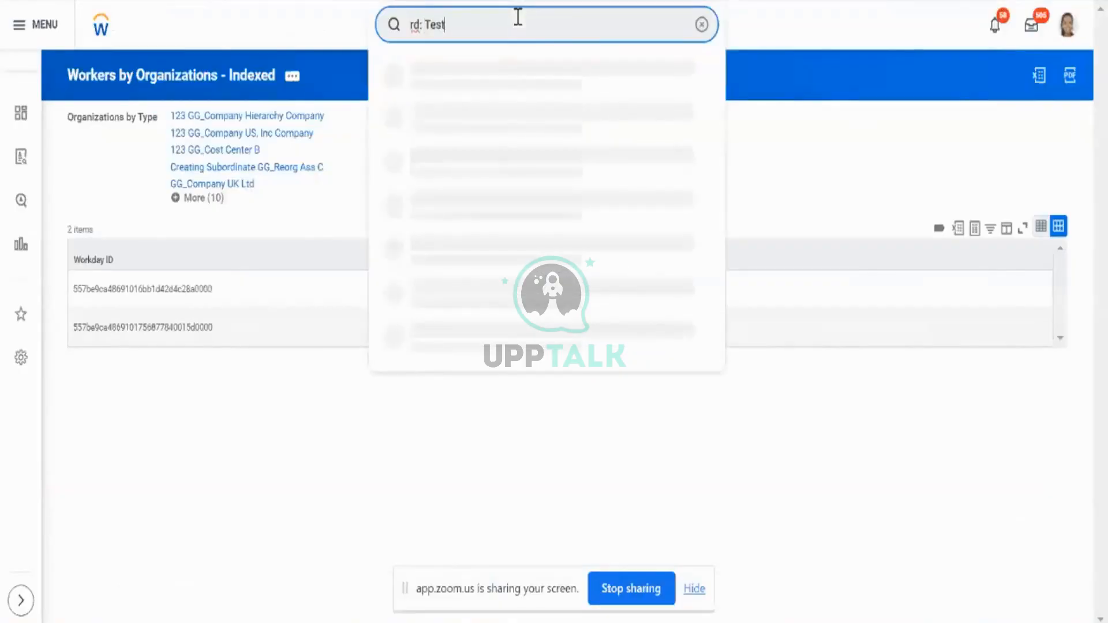
{"action": "type", "text": "_Ay"}
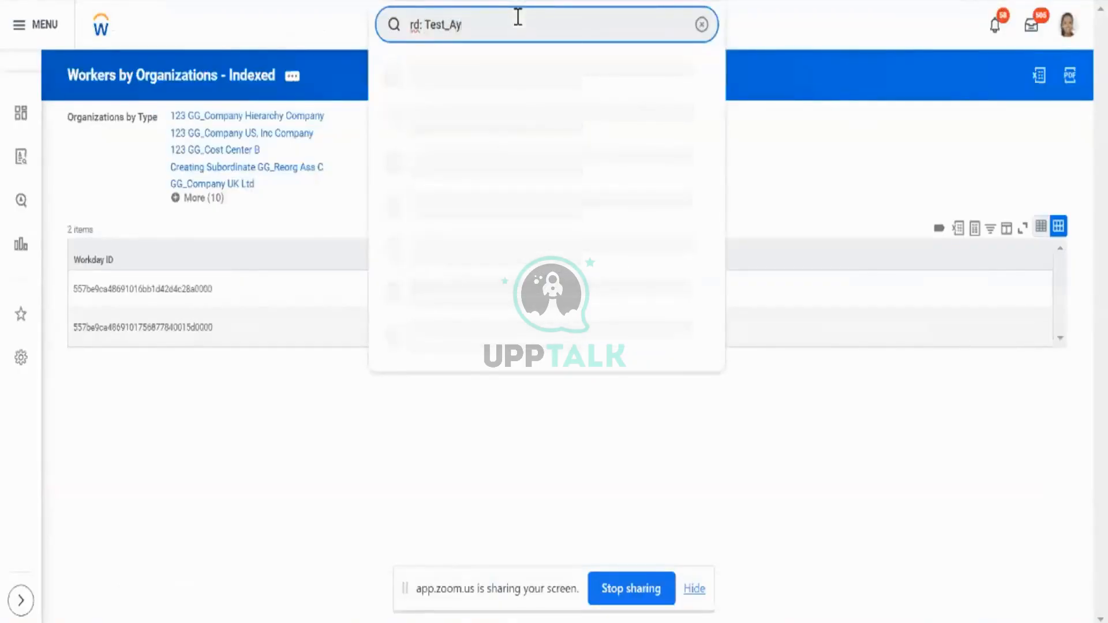
{"action": "key", "text": "BackSpace"}
{"action": "type", "text": "rya"}
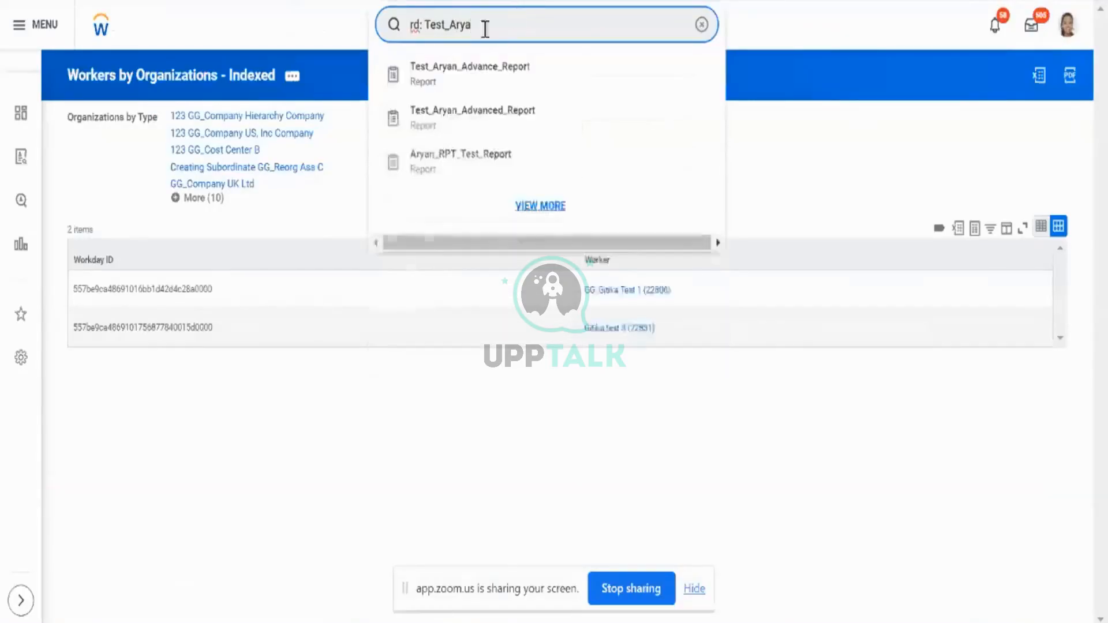
{"action": "left_click", "coordinate": [470, 74]}
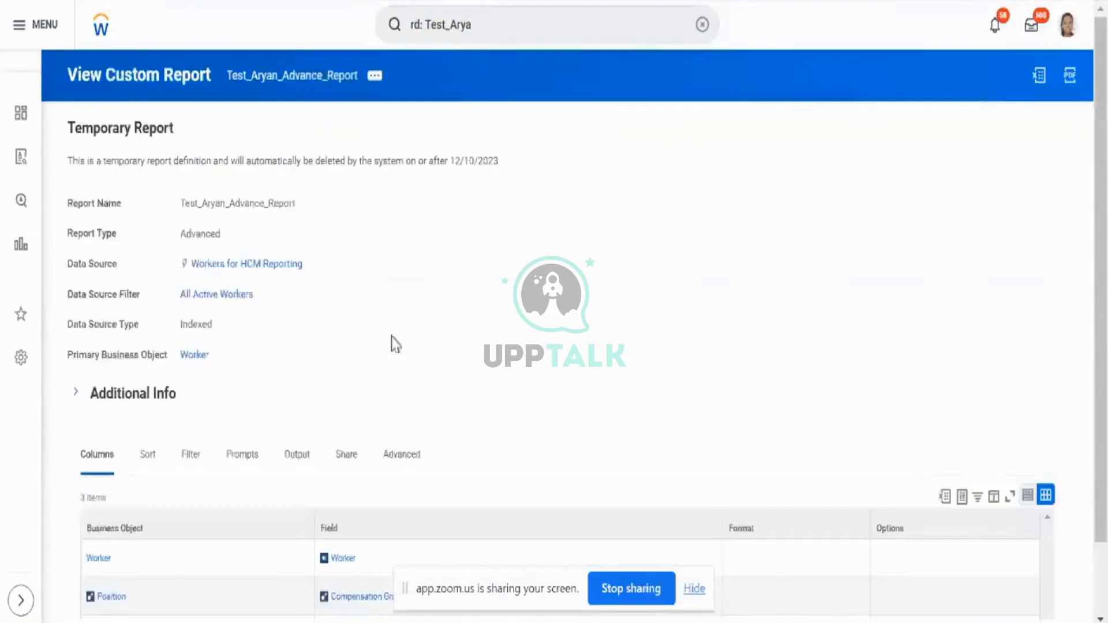
{"action": "scroll", "coordinate": [391, 343], "scroll_direction": "down", "scroll_amount": 2}
{"action": "scroll", "coordinate": [255, 358], "scroll_direction": "up", "scroll_amount": 2}
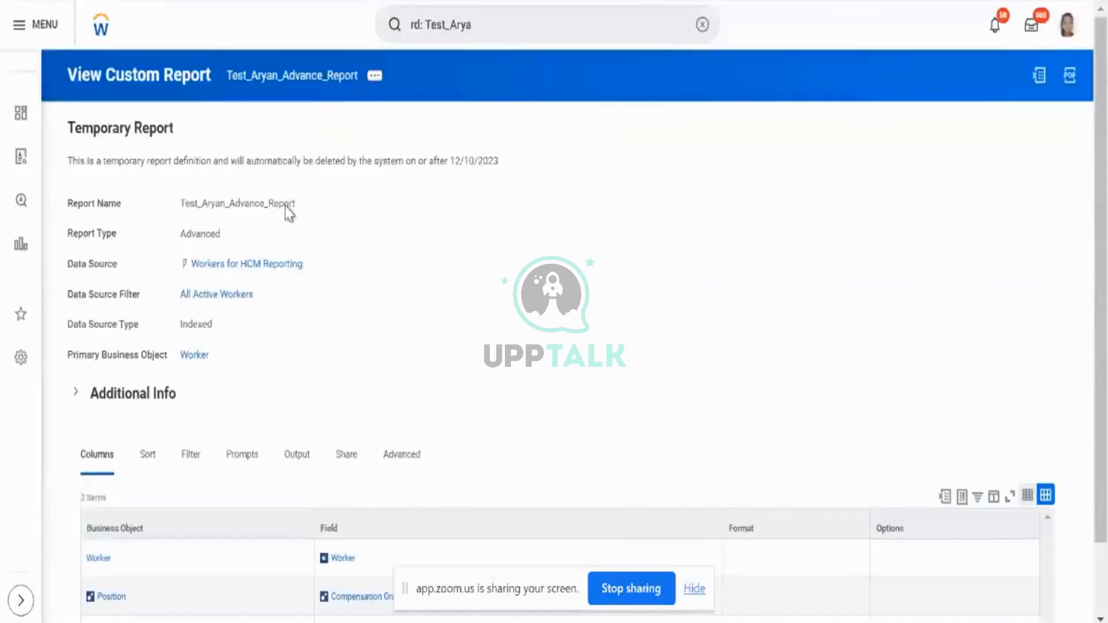
- Run the report to inspect its runtime prompts and cancel without submitting them
{"action": "left_click", "coordinate": [376, 76]}
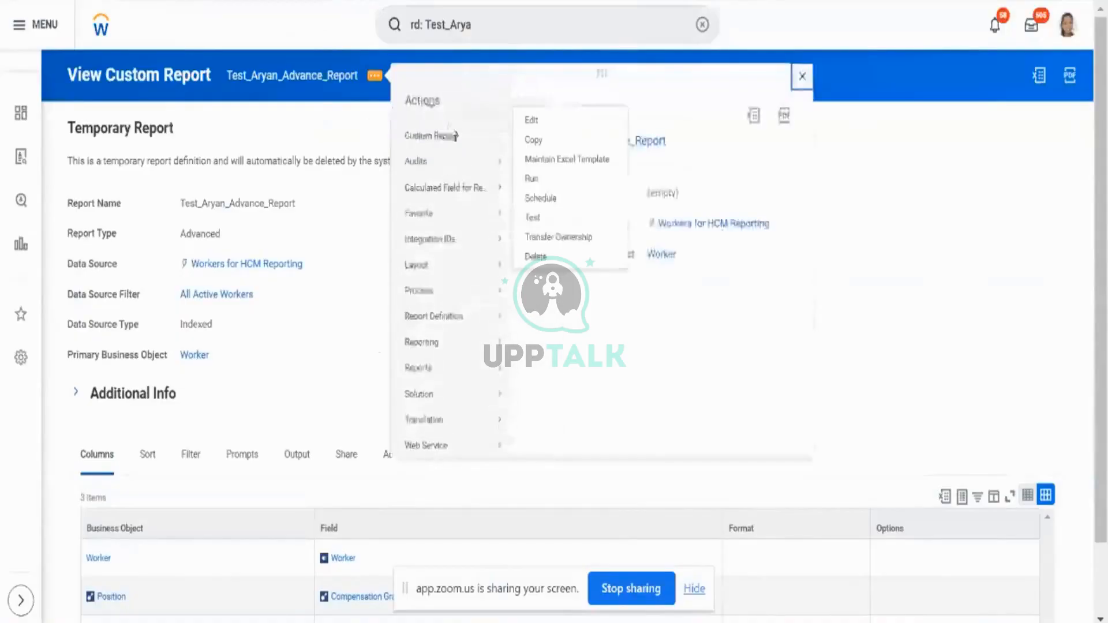
{"action": "left_click", "coordinate": [531, 198]}
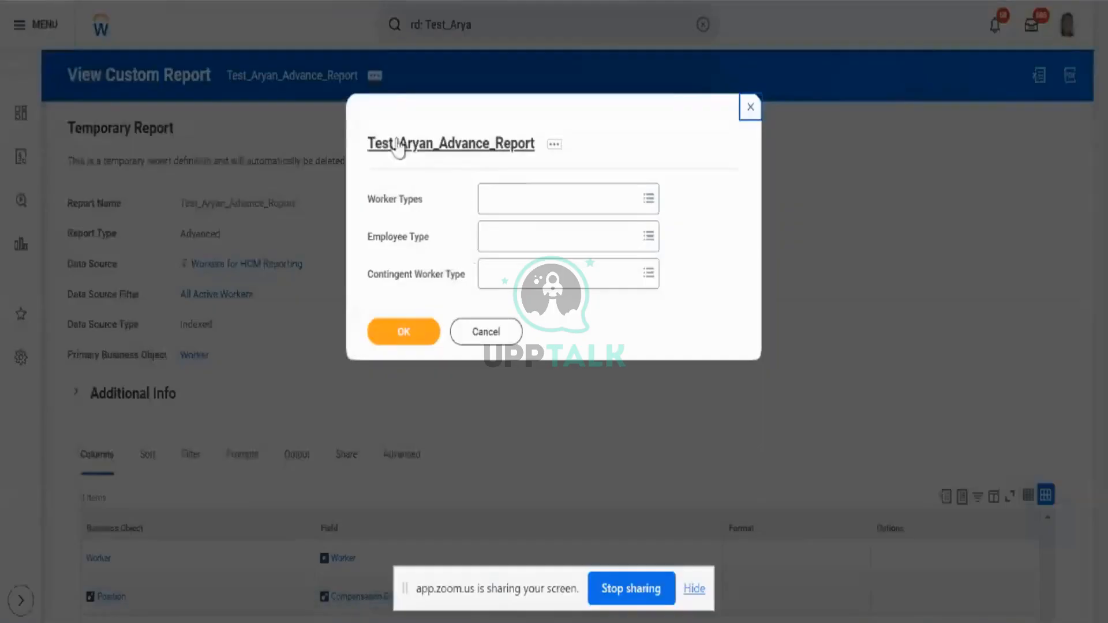
{"action": "left_click", "coordinate": [497, 330]}
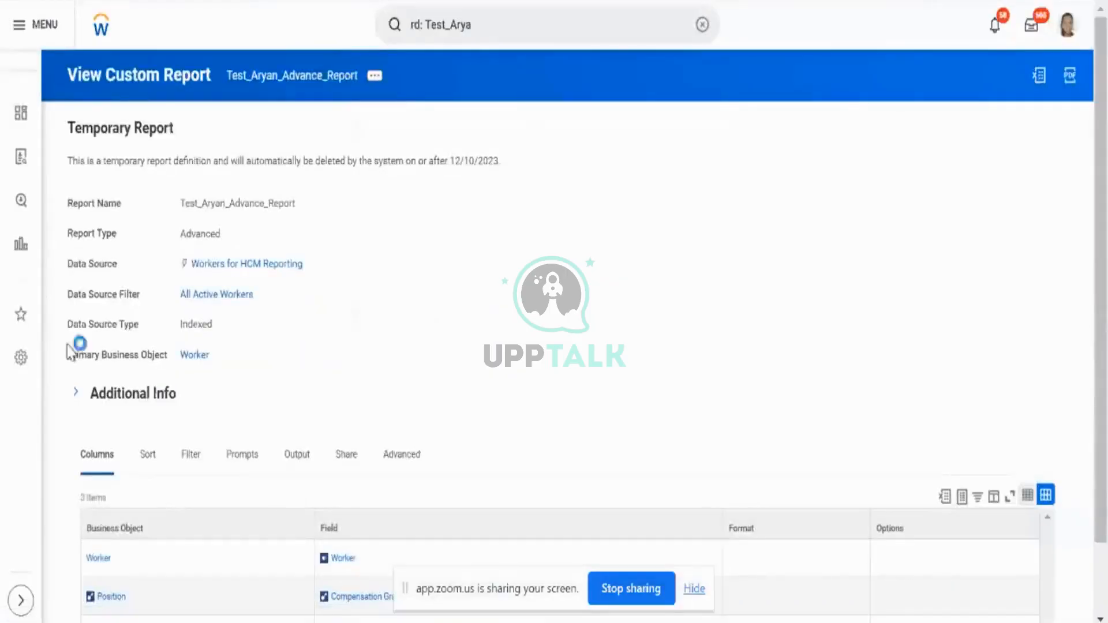
- Edit the custom report and populate its Prompt Defaults grid with the undefined prompt defaults
{"action": "left_click", "coordinate": [375, 77]}
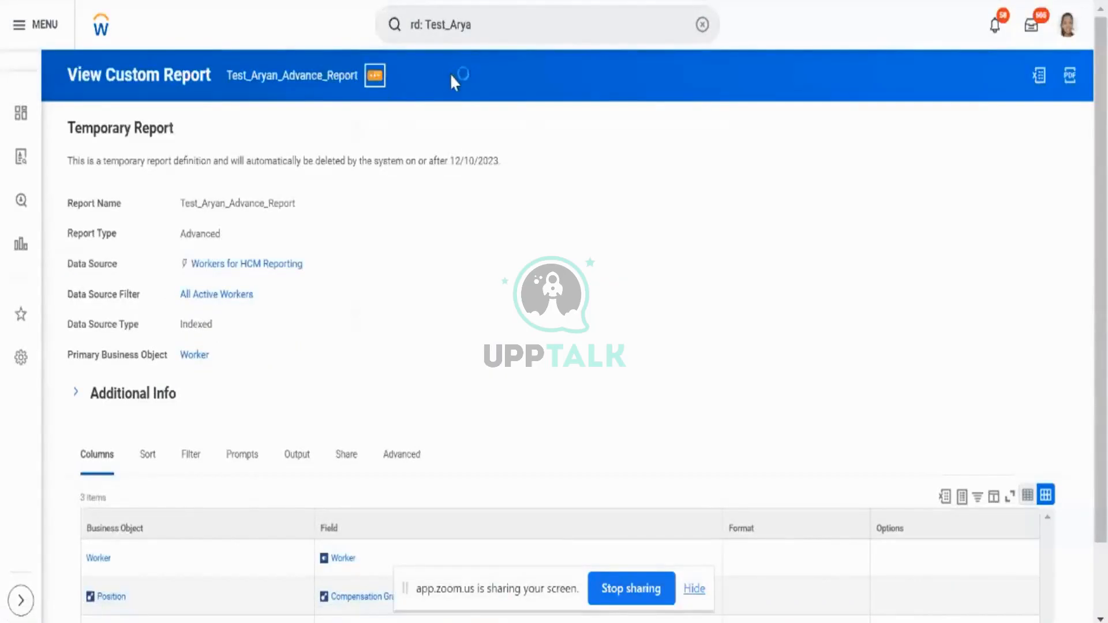
{"action": "mouse_move", "coordinate": [458, 121]}
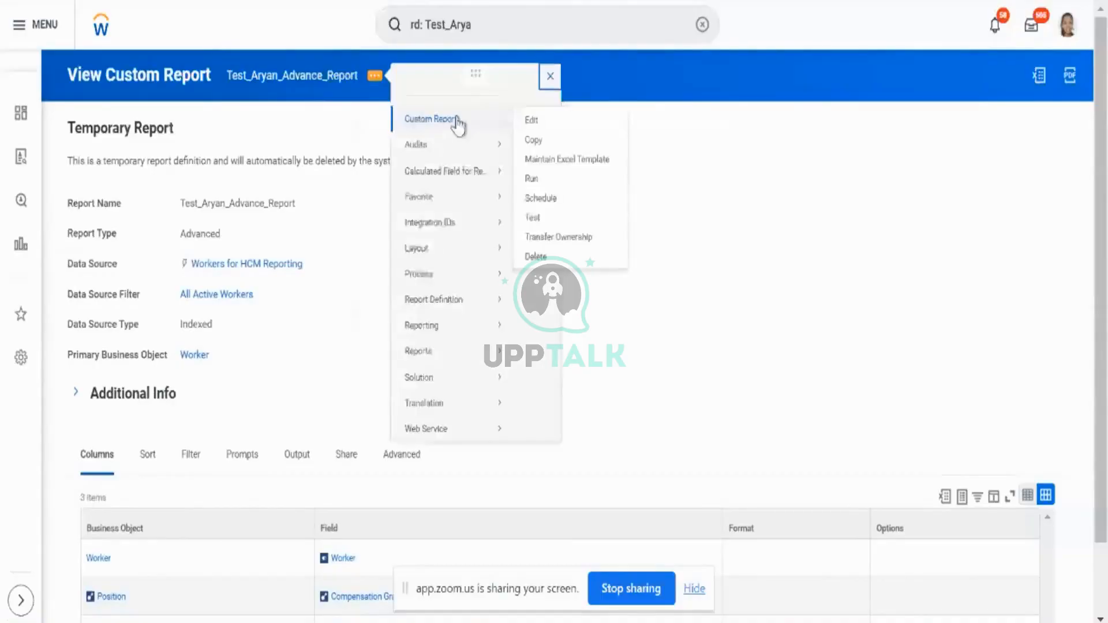
{"action": "left_click", "coordinate": [531, 119]}
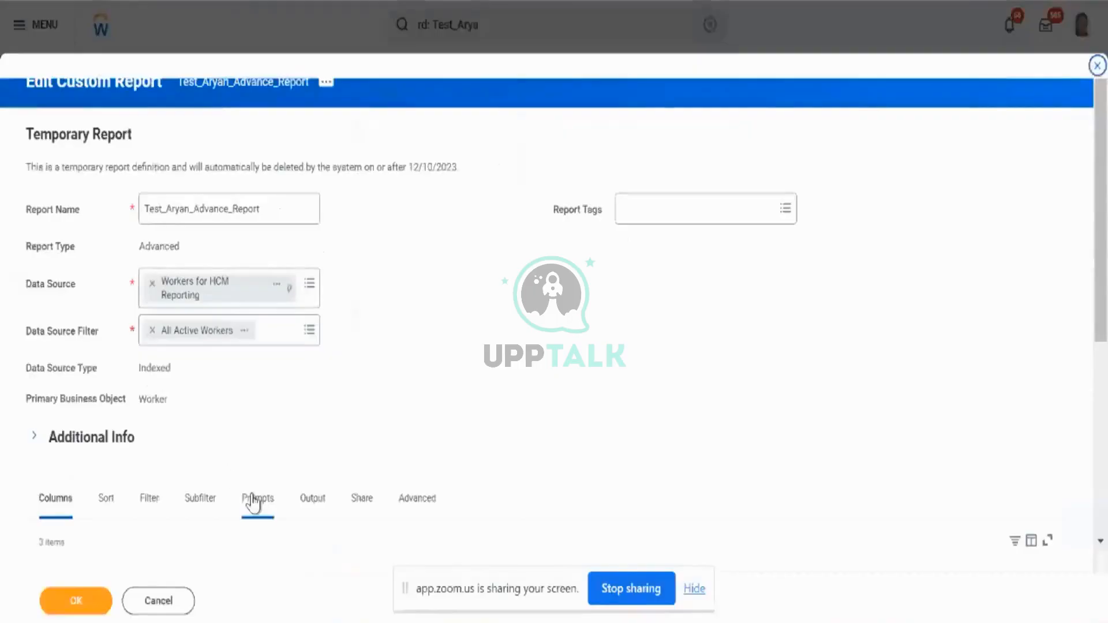
{"action": "left_click", "coordinate": [254, 500]}
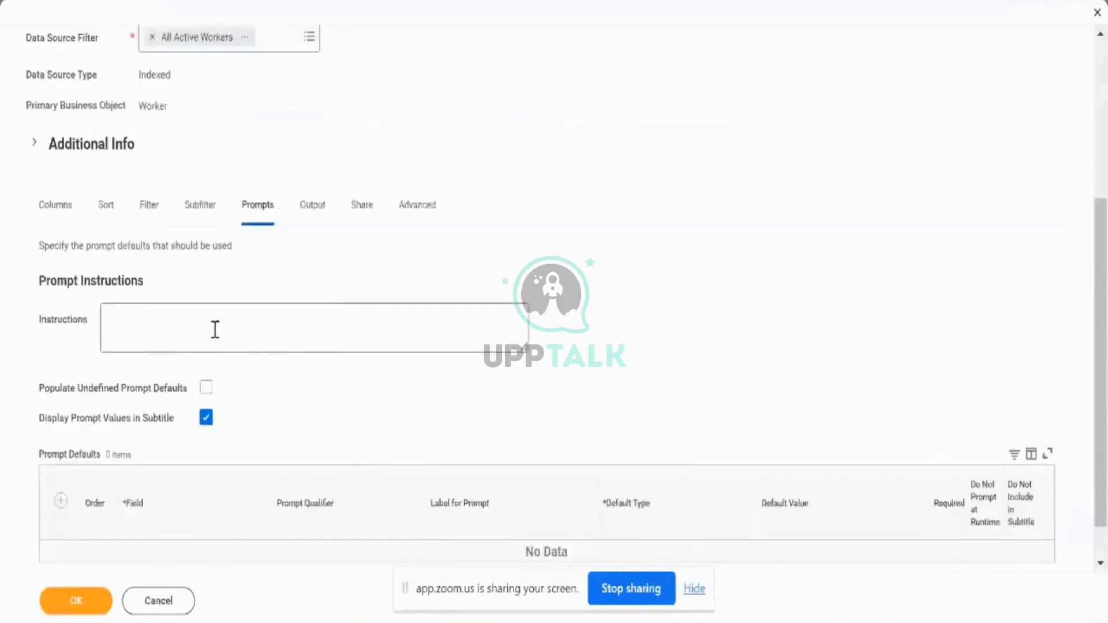
{"action": "left_click", "coordinate": [206, 387]}
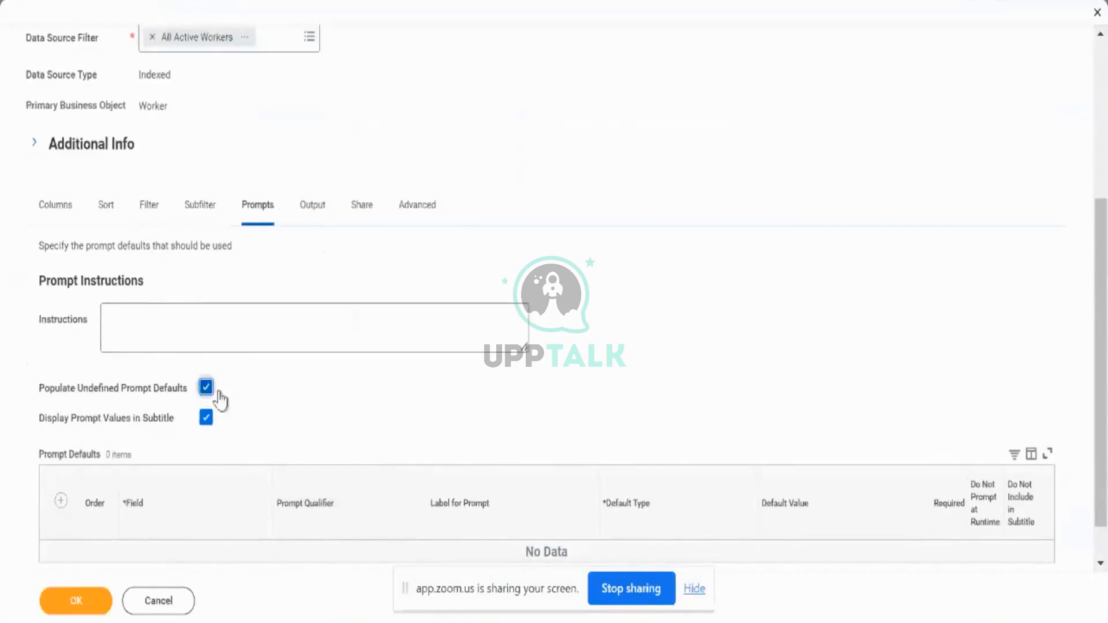
{"action": "scroll", "coordinate": [241, 408], "scroll_direction": "down", "scroll_amount": 3}
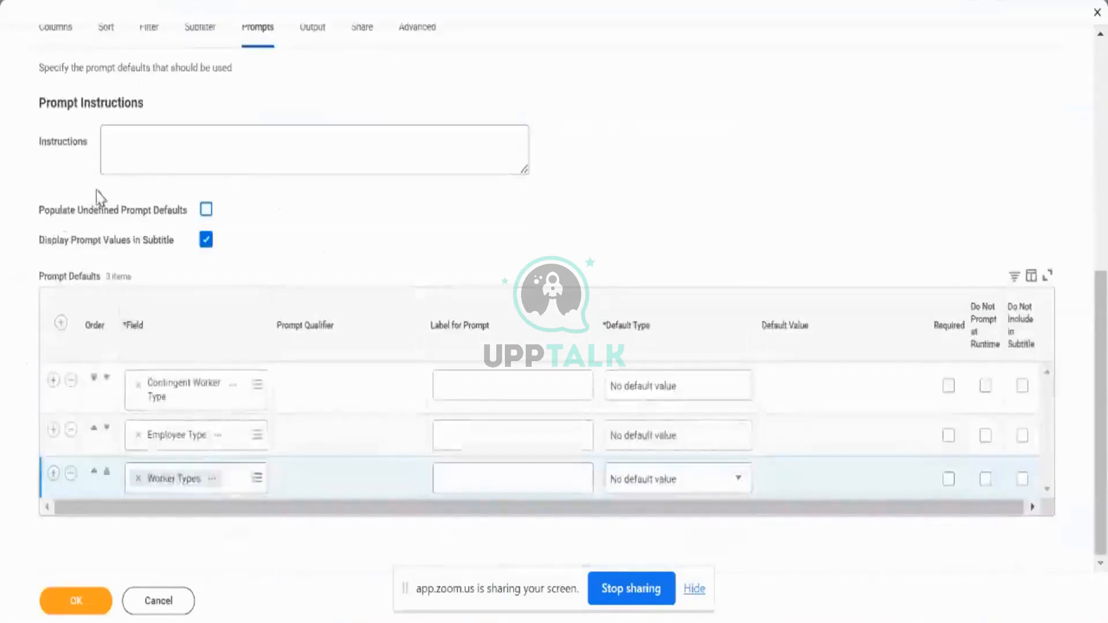
{"action": "left_click_drag", "start_coordinate": [38, 211], "coordinate": [353, 196]}
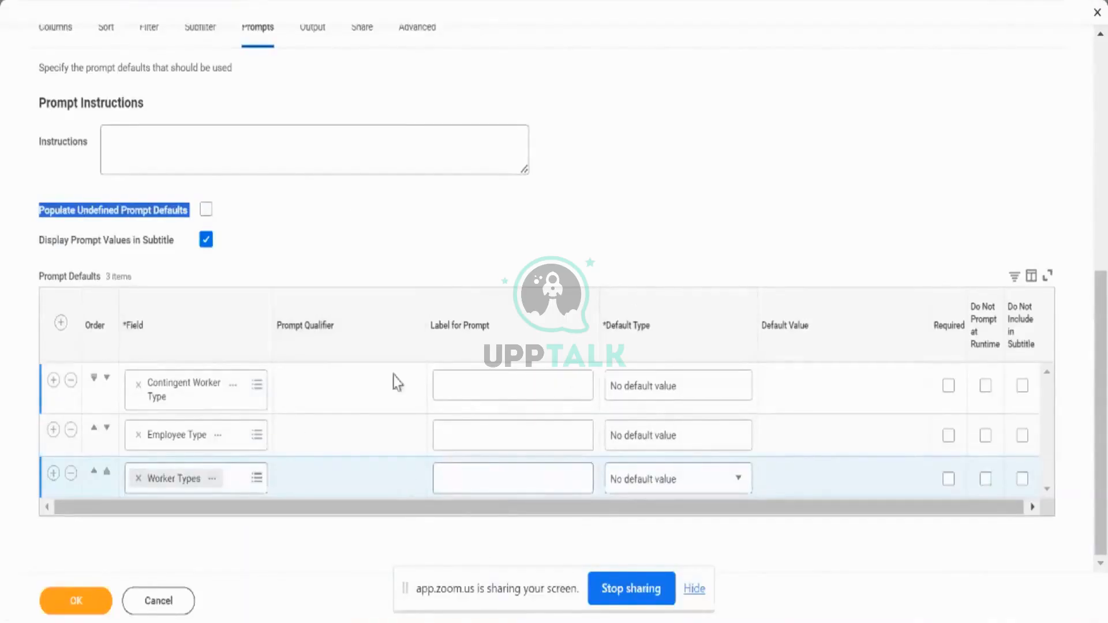
- Label the Contingent Worker Type prompt "Contingent Type", the Employee Type prompt "E Type" and the Worker Types prompt "W Type"
{"action": "left_click", "coordinate": [463, 394]}
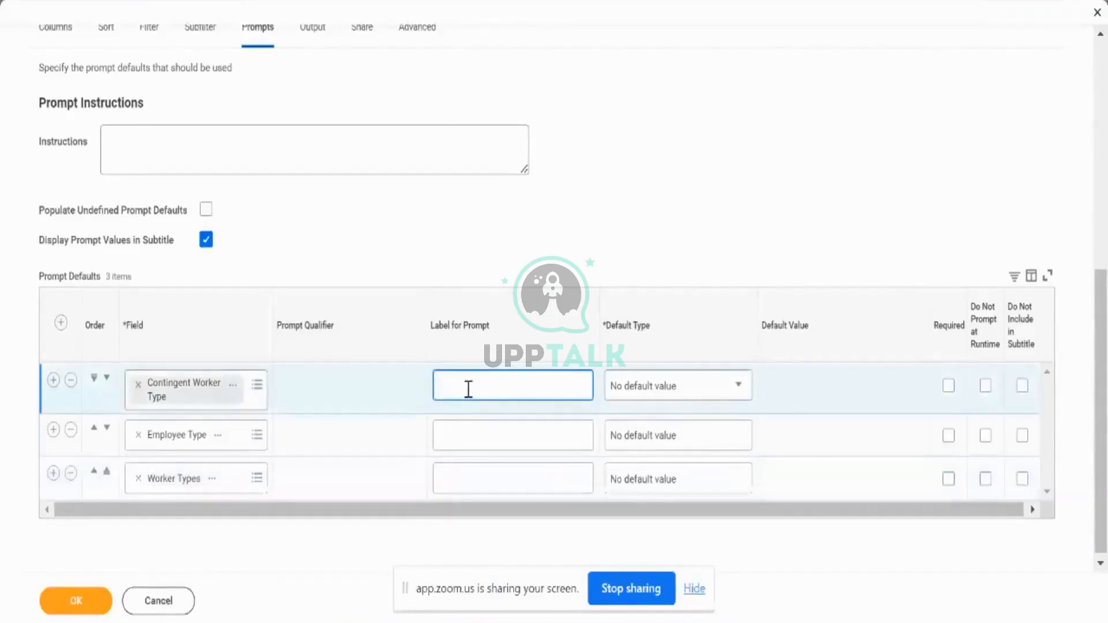
{"action": "type", "text": "Contingent Type"}
{"action": "left_click", "coordinate": [526, 443]}
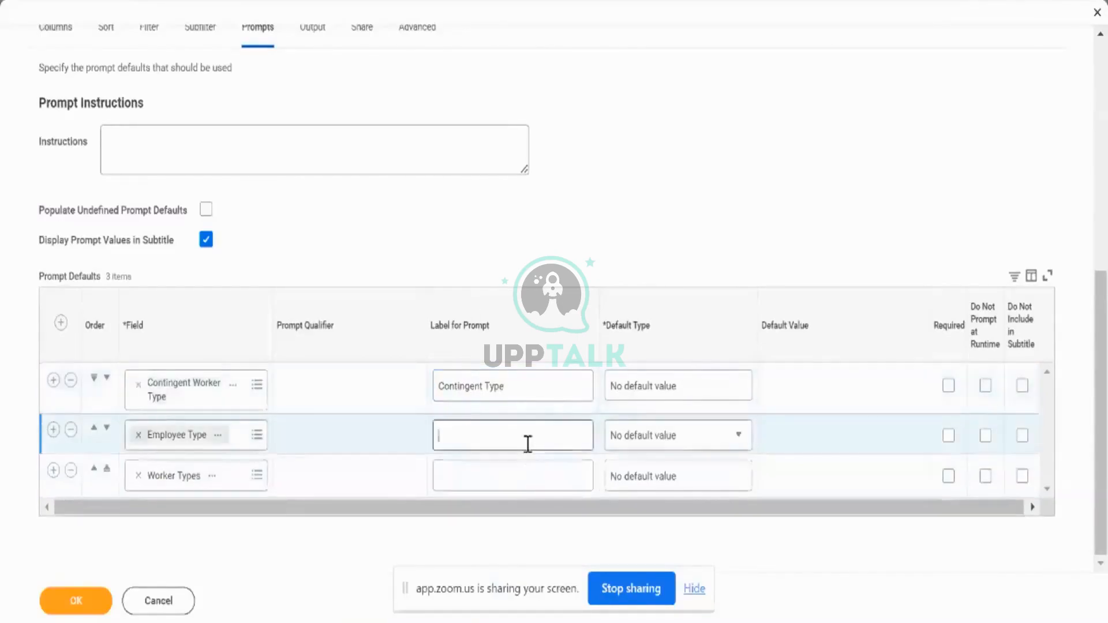
{"action": "left_click", "coordinate": [515, 484]}
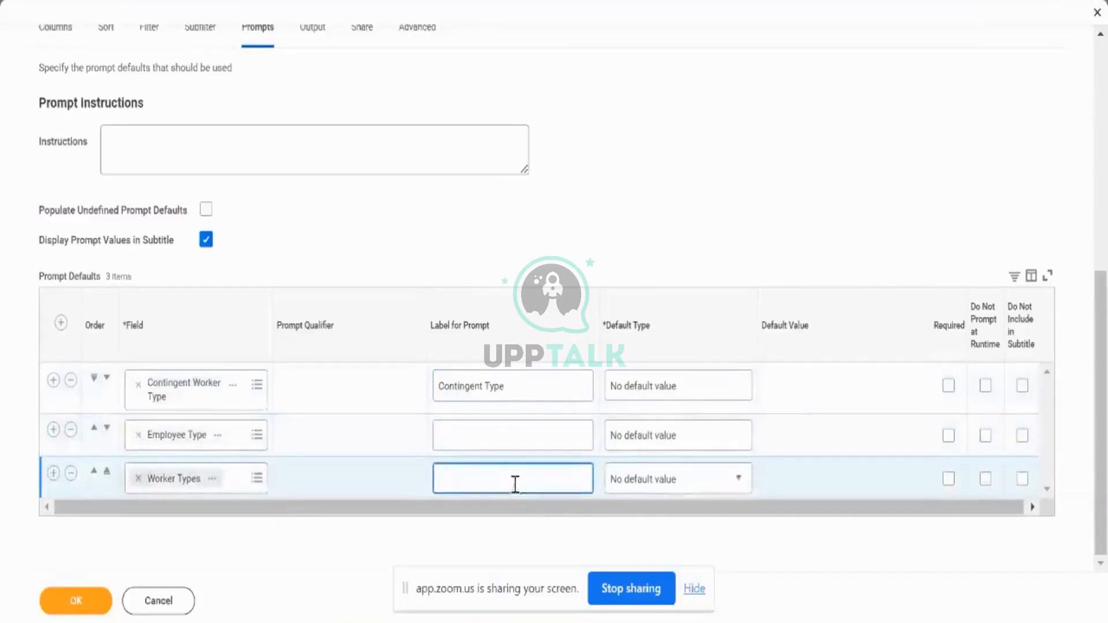
{"action": "type", "text": "W Type"}
{"action": "left_click", "coordinate": [496, 436]}
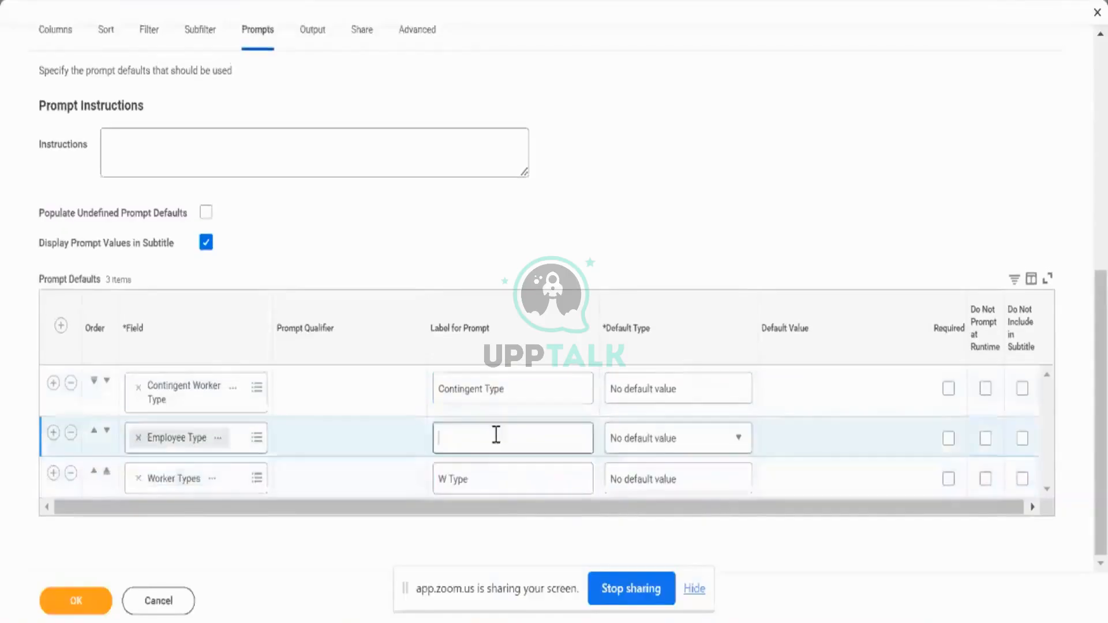
{"action": "type", "text": "E Type"}
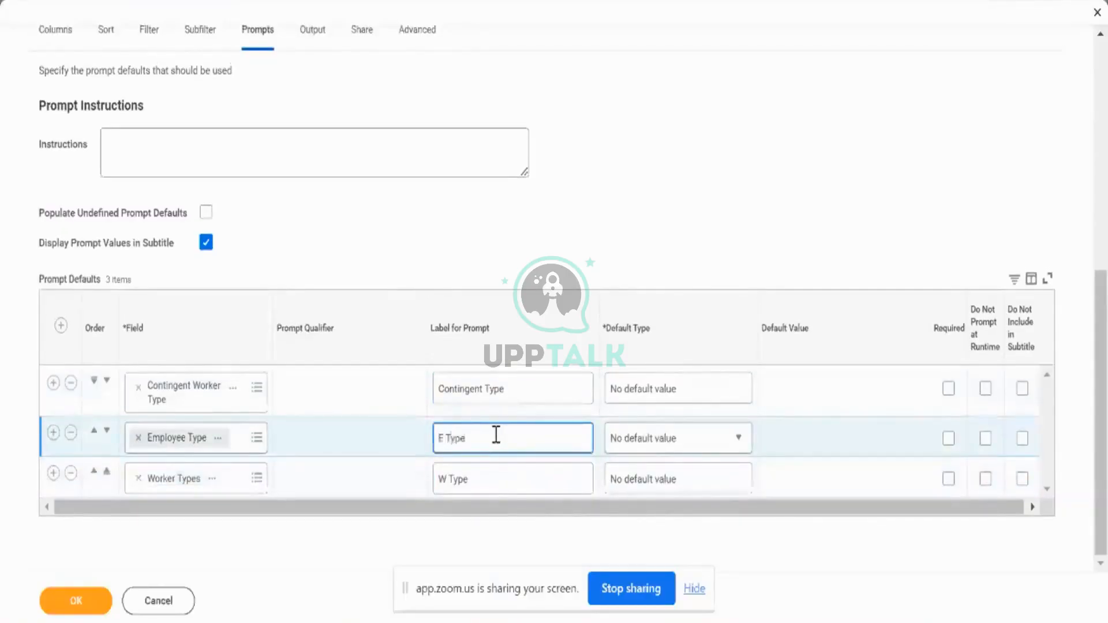
- Examine the default type options available for the Contingent Worker Type prompt without changing its setting
{"action": "left_click", "coordinate": [655, 387]}
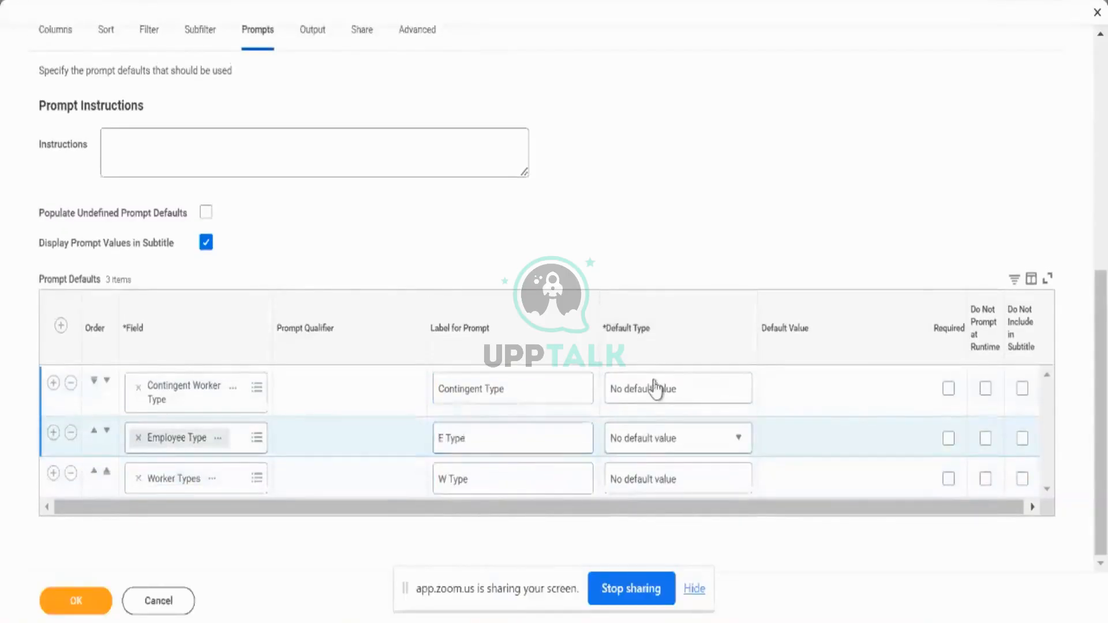
{"action": "left_click", "coordinate": [655, 387]}
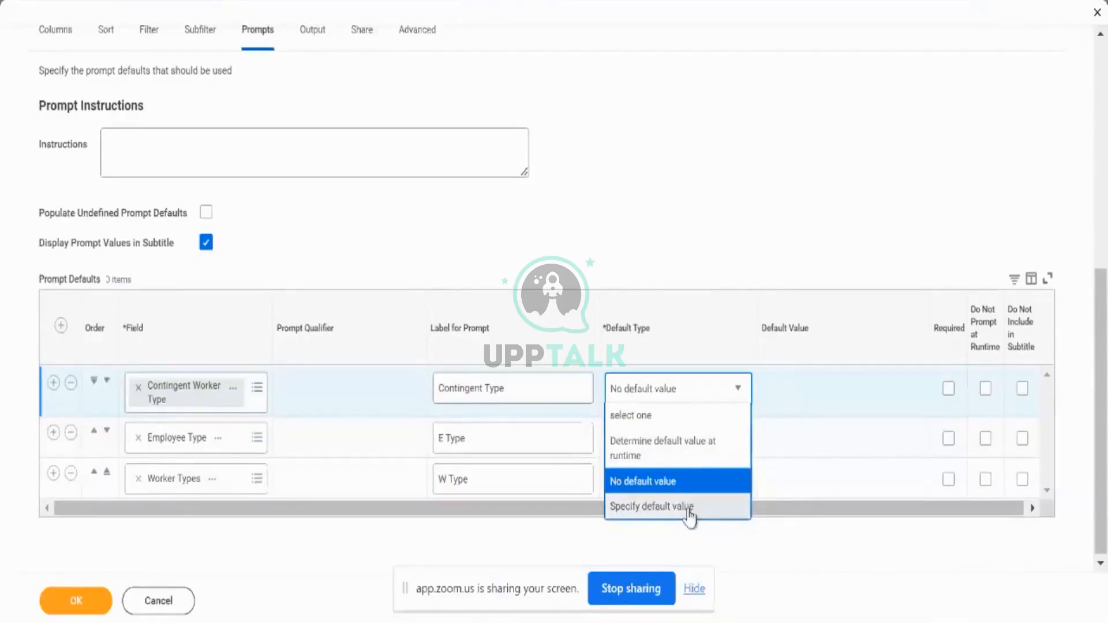
{"action": "left_click", "coordinate": [804, 383]}
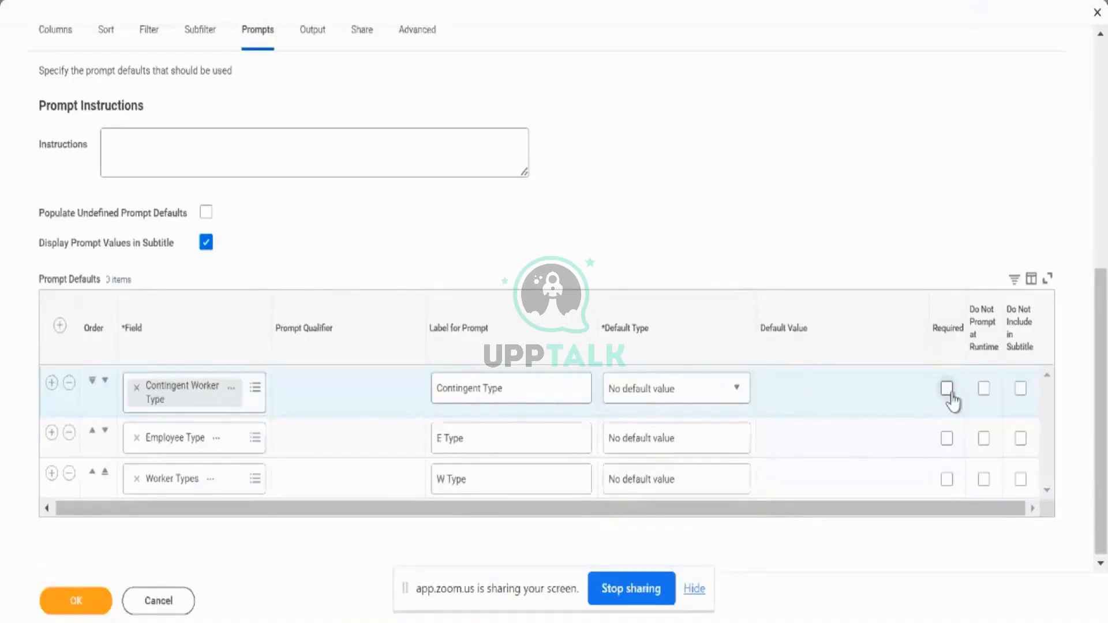
- Make the Employee Type prompt required in the Prompt Defaults grid
{"action": "left_click", "coordinate": [946, 439]}
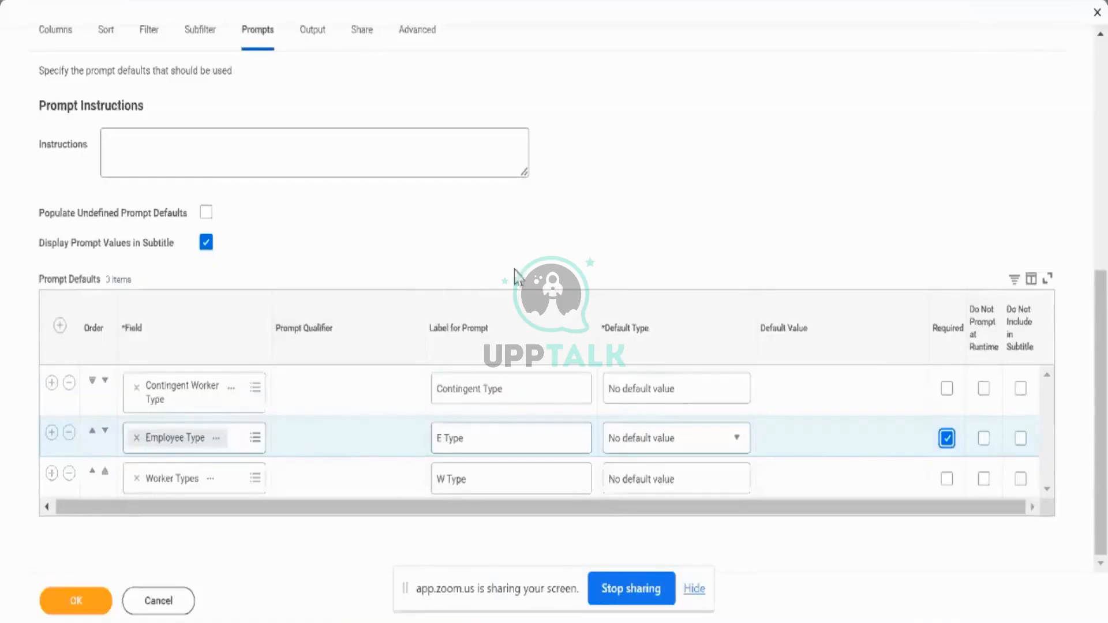
{"action": "scroll", "coordinate": [318, 164], "scroll_direction": "up", "scroll_amount": 3}
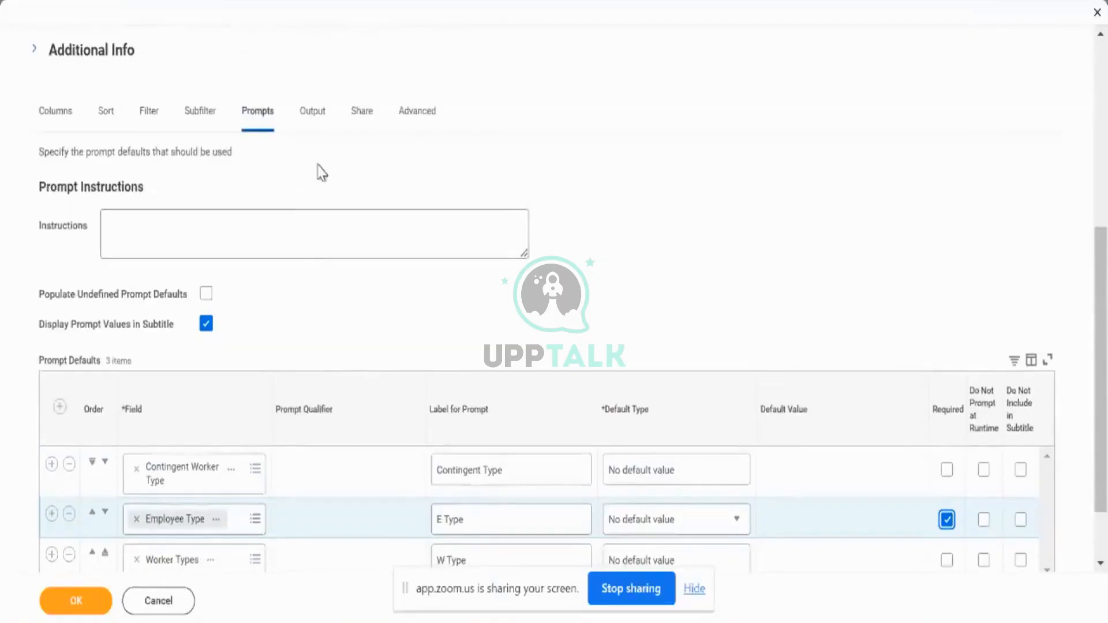
{"action": "scroll", "coordinate": [321, 173], "scroll_direction": "down", "scroll_amount": 3}
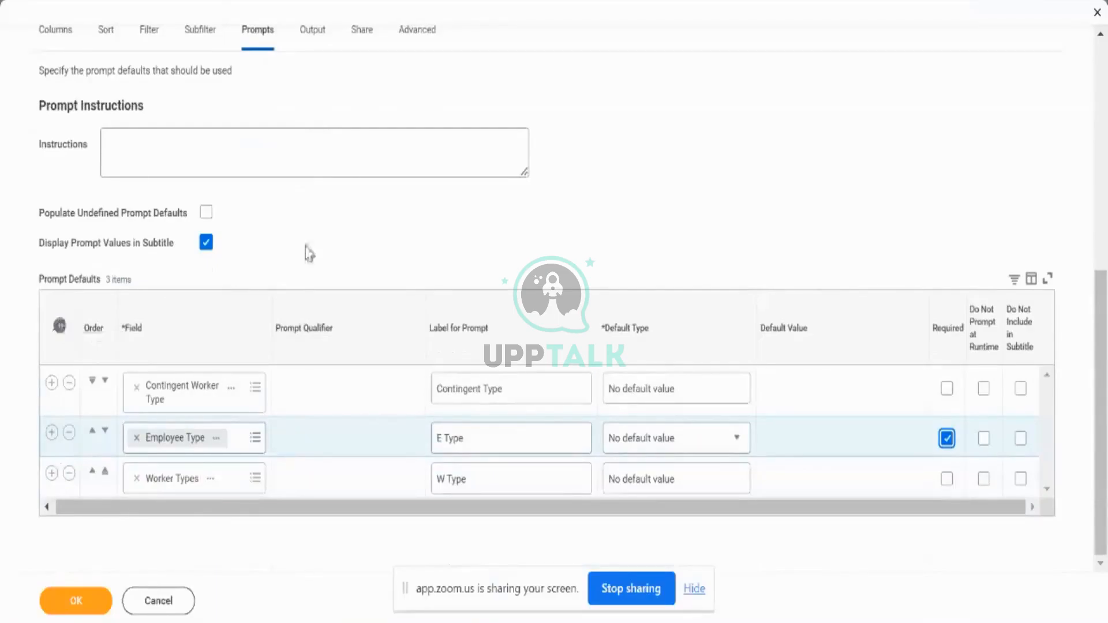
{"action": "scroll", "coordinate": [368, 249], "scroll_direction": "up", "scroll_amount": 1}
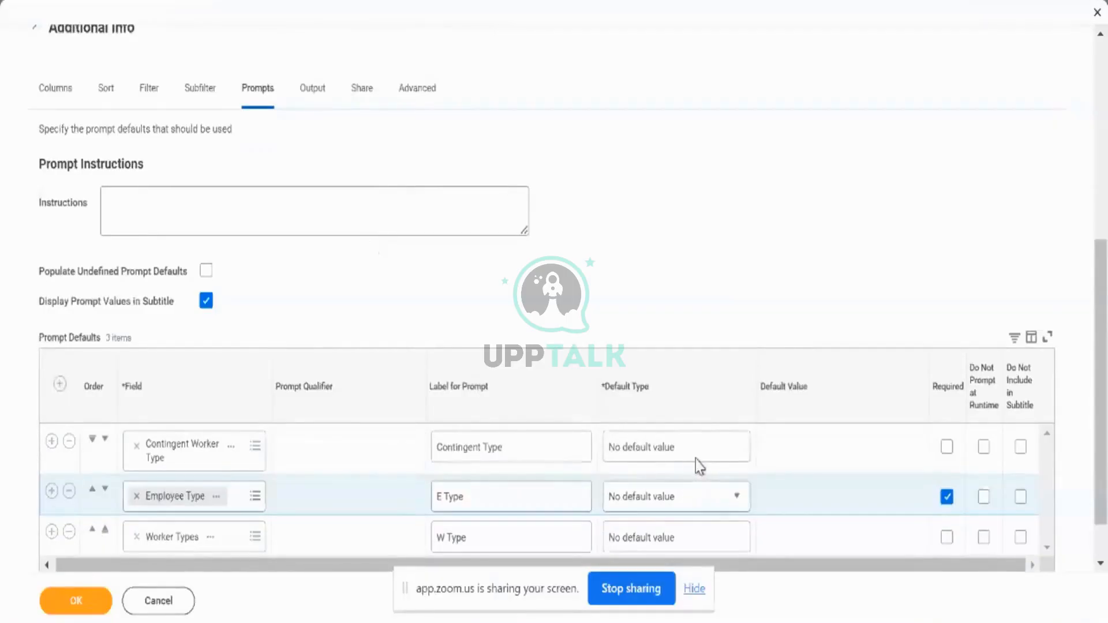
- Set the Employee Type prompt's default type to "Specify default value" with Regular as the value, and save the report
{"action": "left_click", "coordinate": [691, 497]}
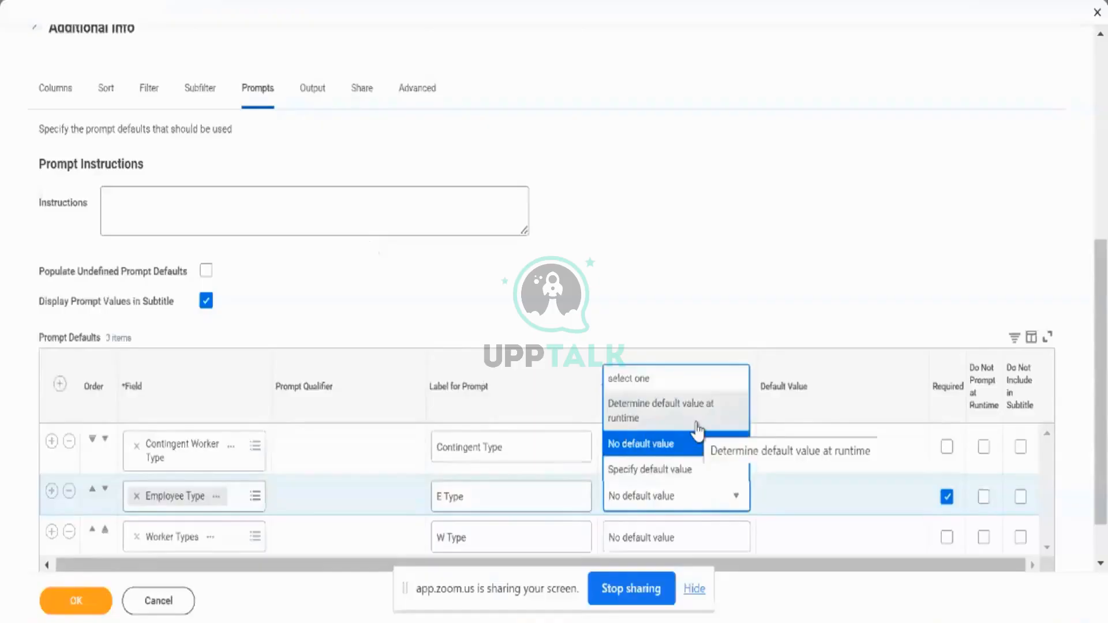
{"action": "left_click", "coordinate": [622, 470]}
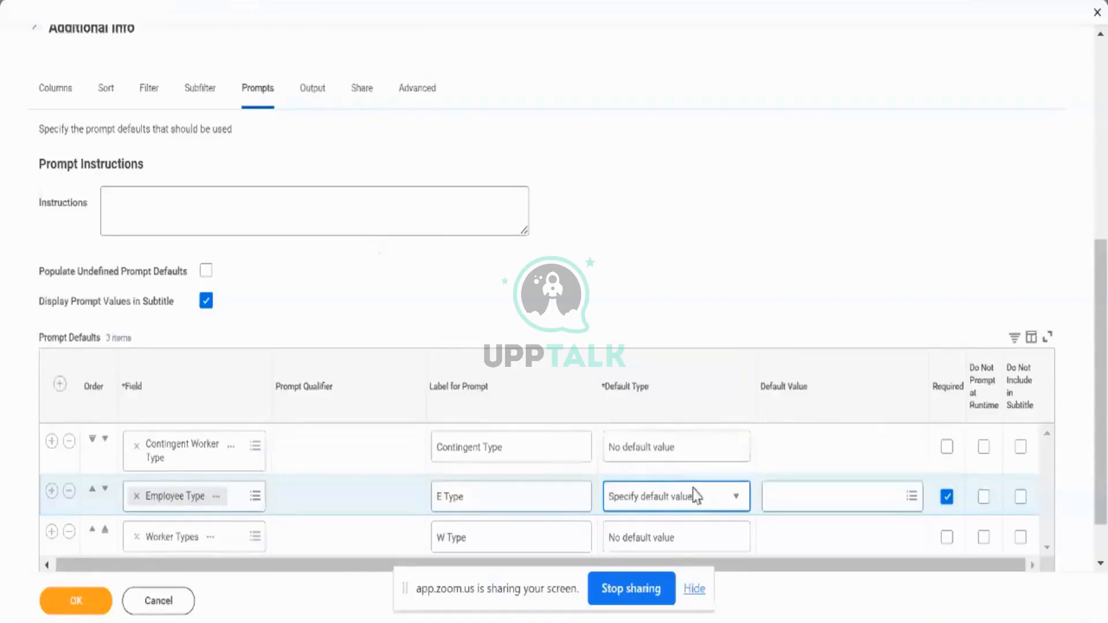
{"action": "left_click", "coordinate": [798, 497]}
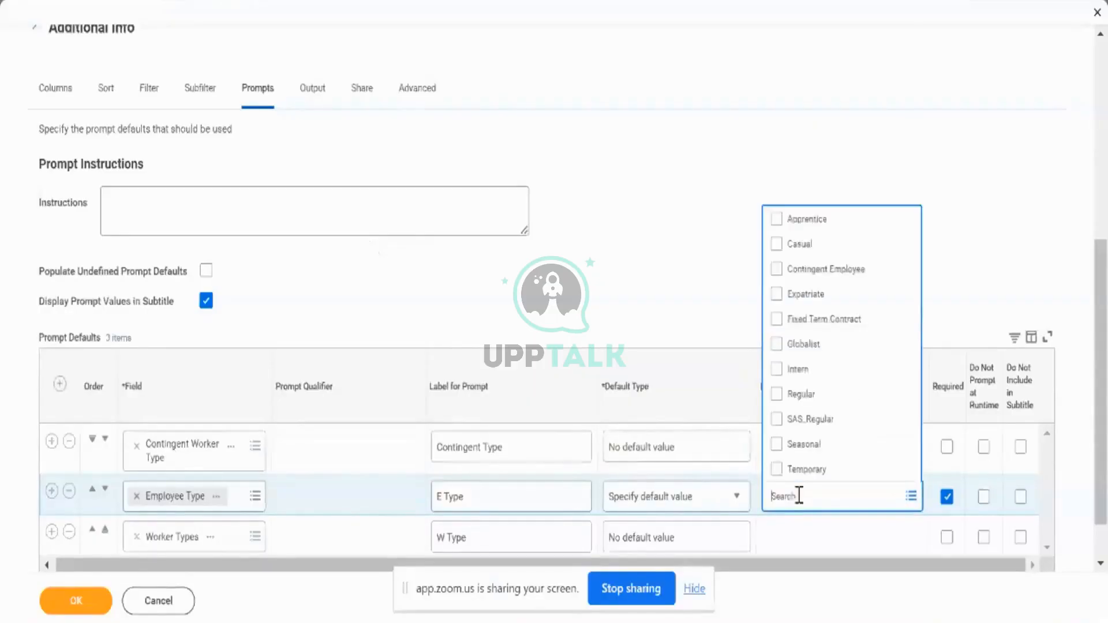
{"action": "left_click", "coordinate": [788, 397]}
{"action": "left_click", "coordinate": [714, 305]}
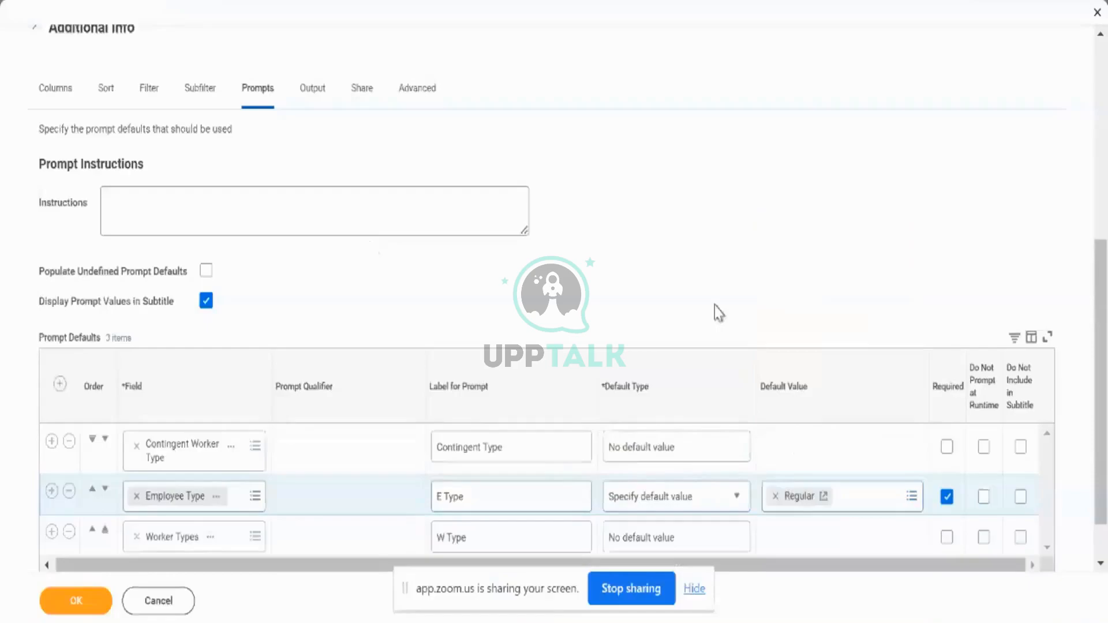
{"action": "scroll", "coordinate": [714, 306], "scroll_direction": "down", "scroll_amount": 1}
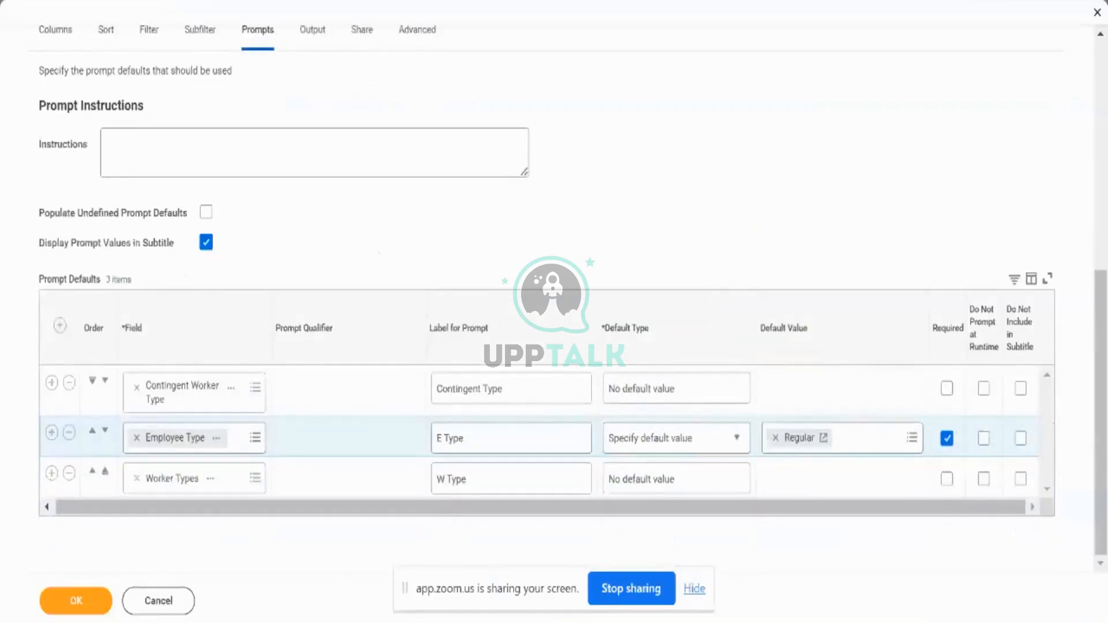
{"action": "left_click", "coordinate": [51, 610]}
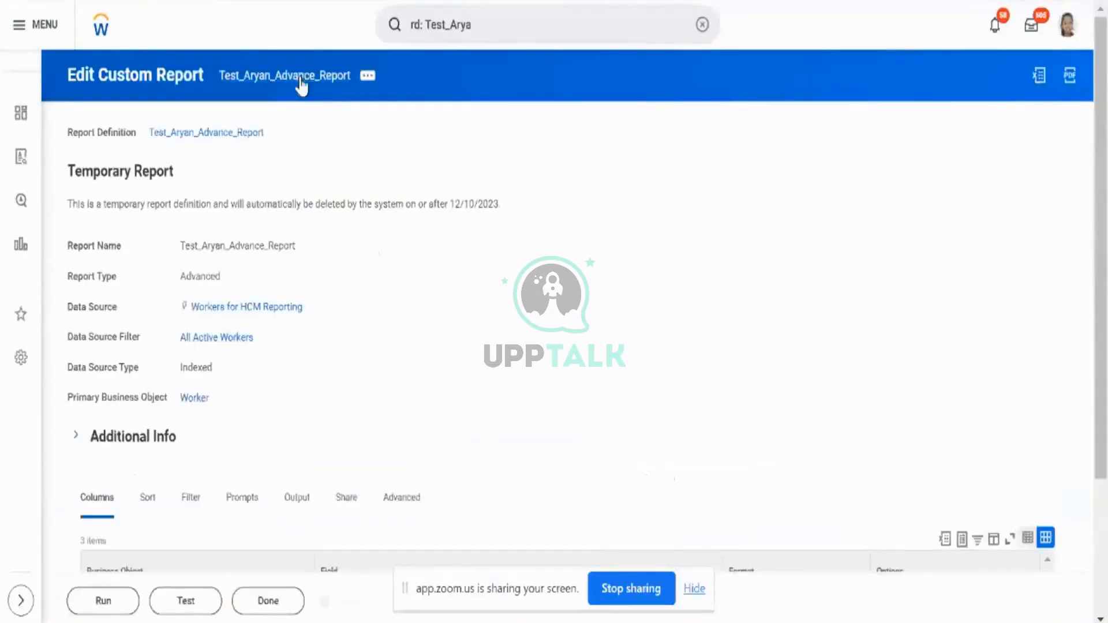
- Open the Test_Aryan_Advance_Report definition in a separate browser tab and return to the saved report
{"action": "right_click", "coordinate": [304, 81]}
{"action": "left_click", "coordinate": [327, 88]}
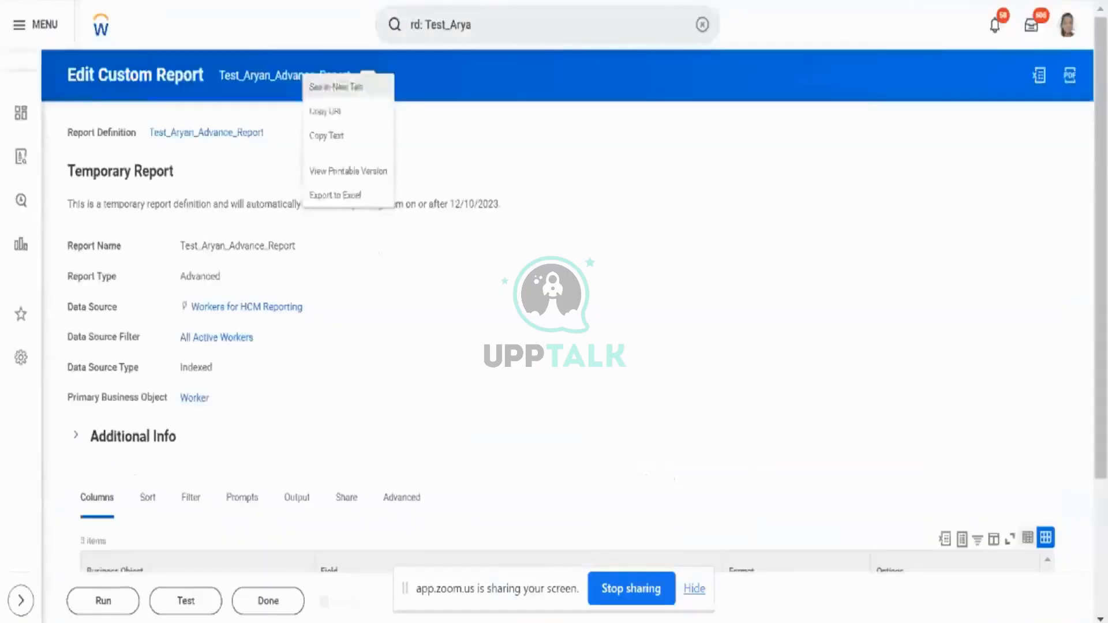
{"action": "key", "text": "Escape"}
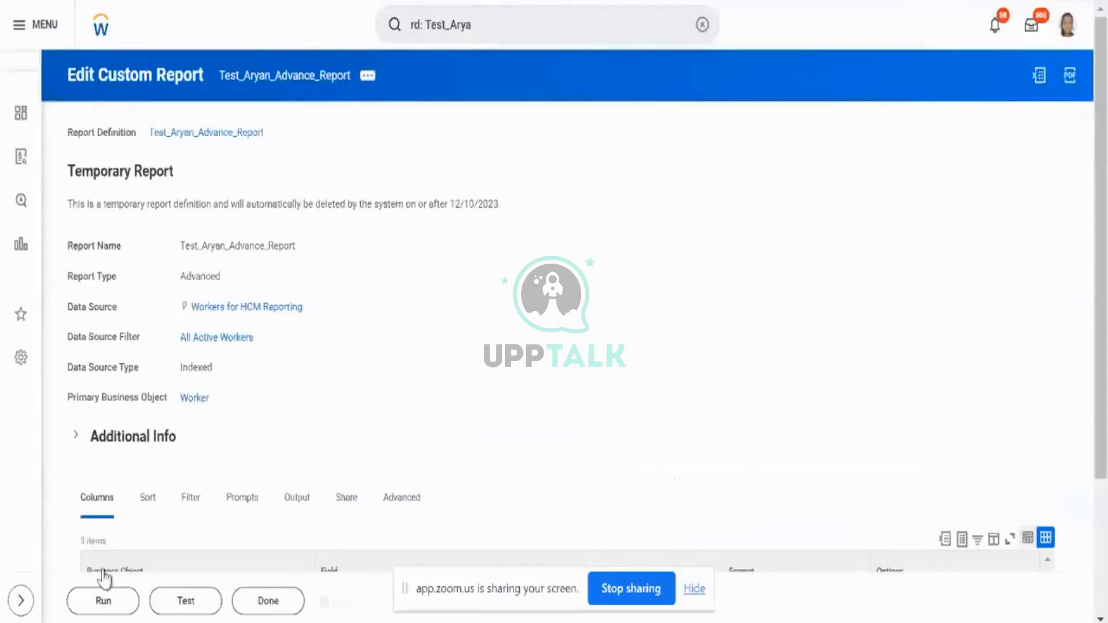
- Run the report, remove Regular from the required E Type prompt and try to submit the prompts with it empty
{"action": "left_click", "coordinate": [104, 591]}
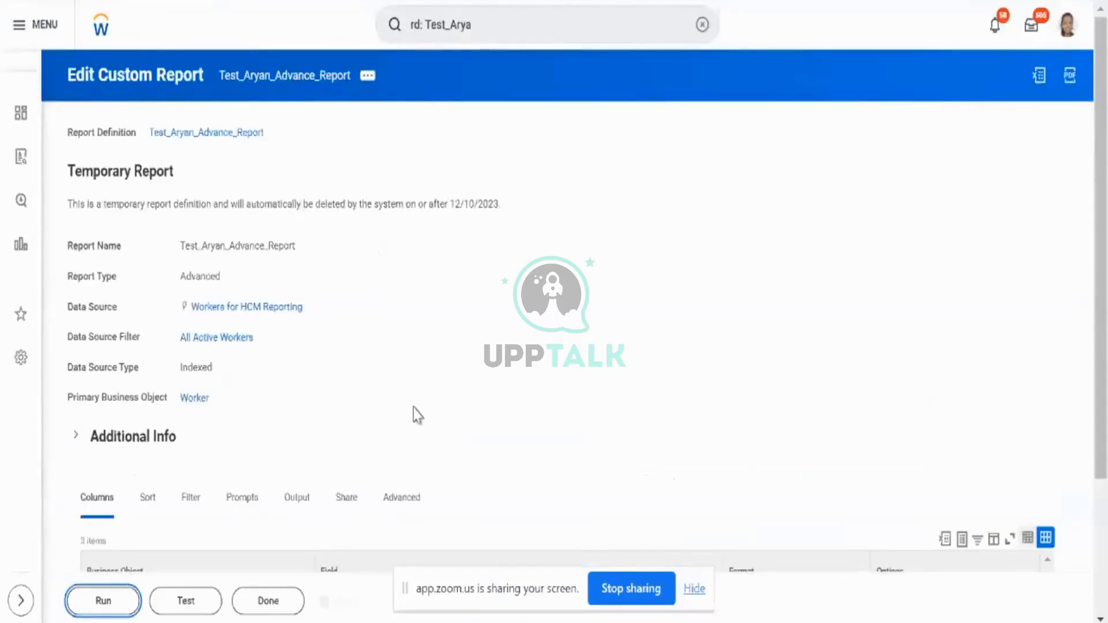
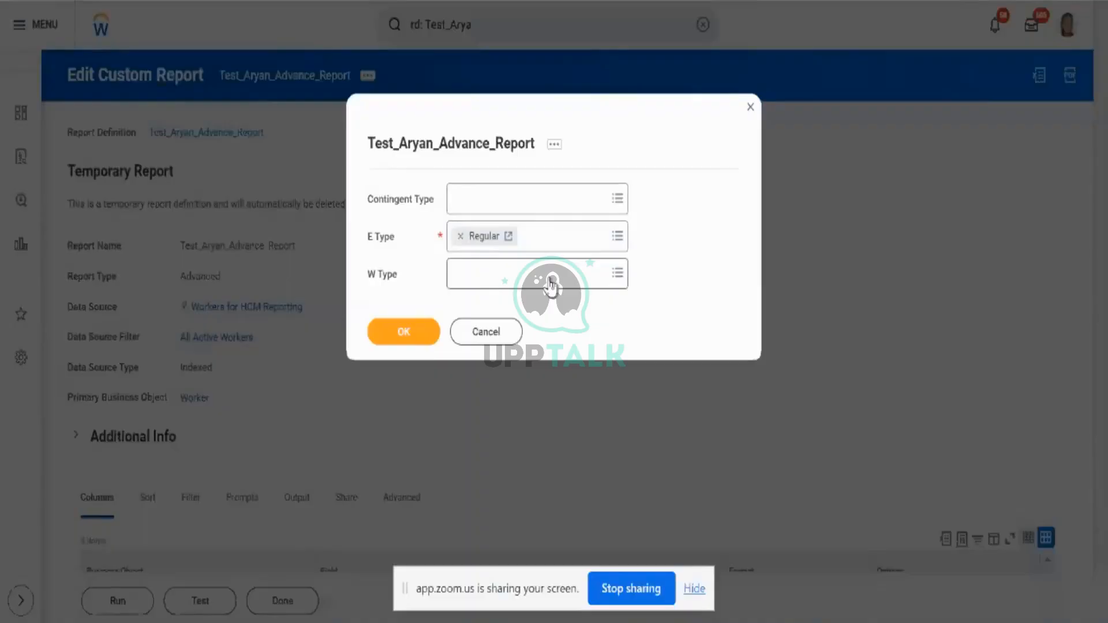
{"action": "left_click", "coordinate": [468, 238]}
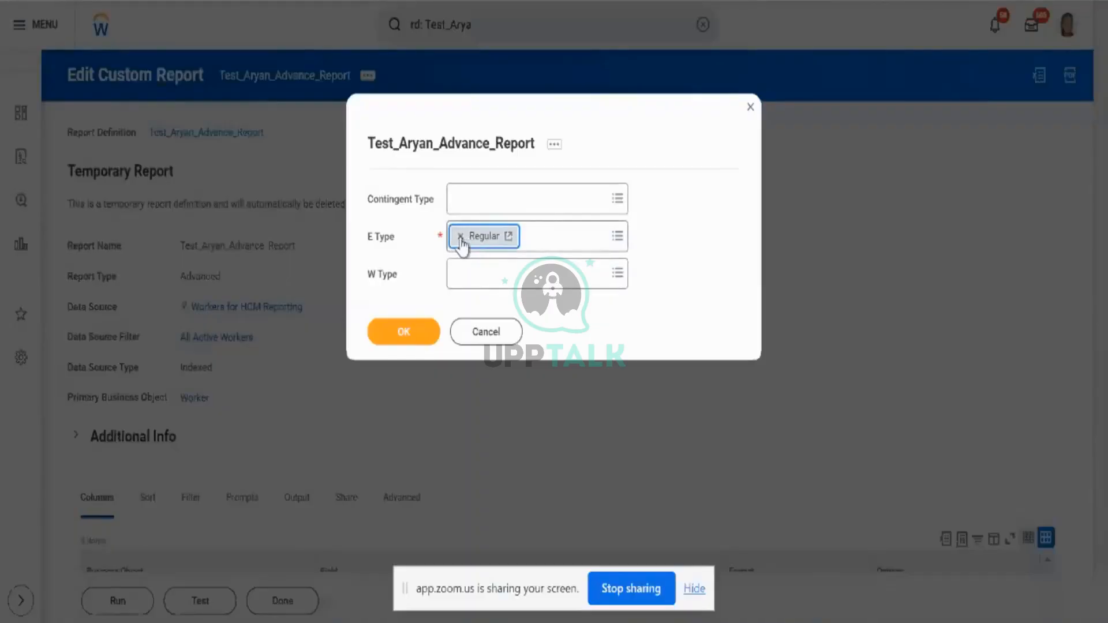
{"action": "left_click", "coordinate": [461, 236]}
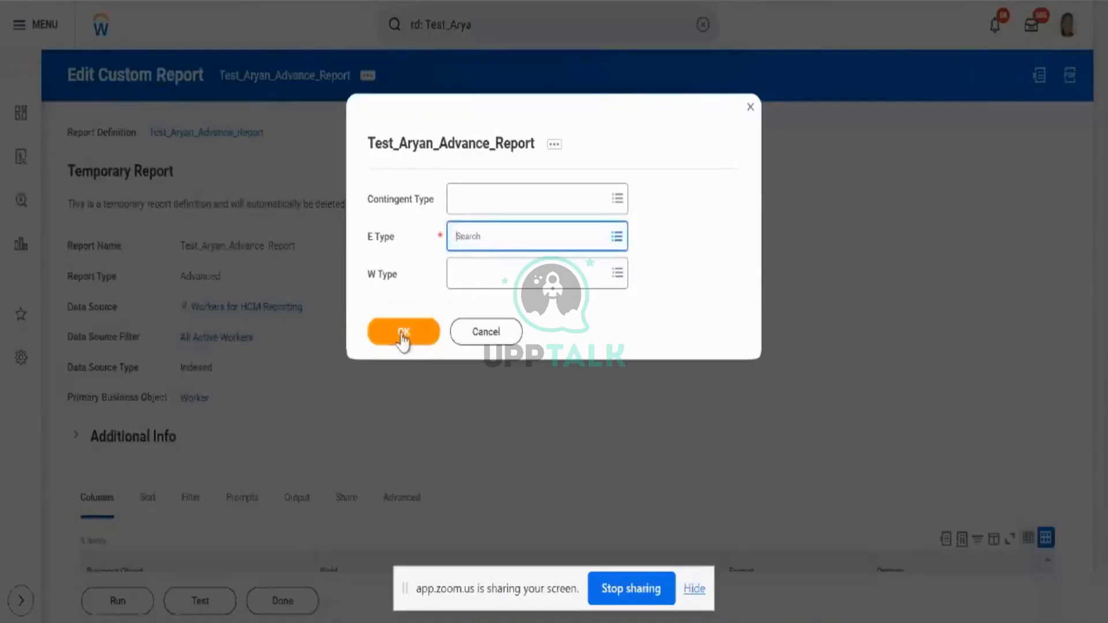
{"action": "left_click", "coordinate": [403, 335]}
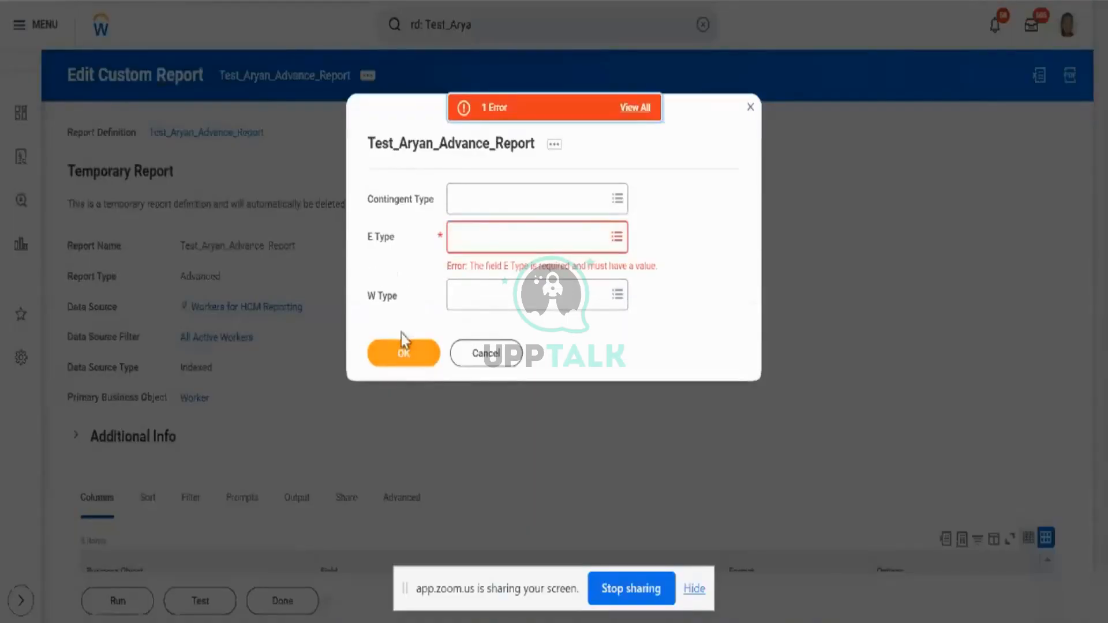
- Examine the E Type validation error and choose Regular as the E Type prompt value again
{"action": "triple_click", "coordinate": [487, 270]}
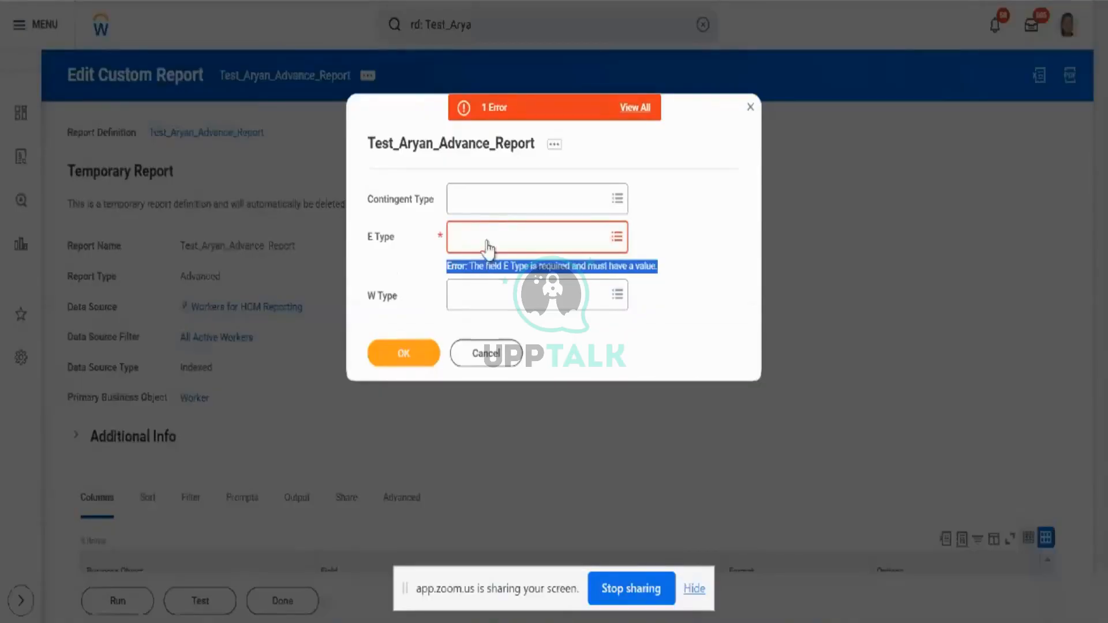
{"action": "left_click", "coordinate": [487, 248]}
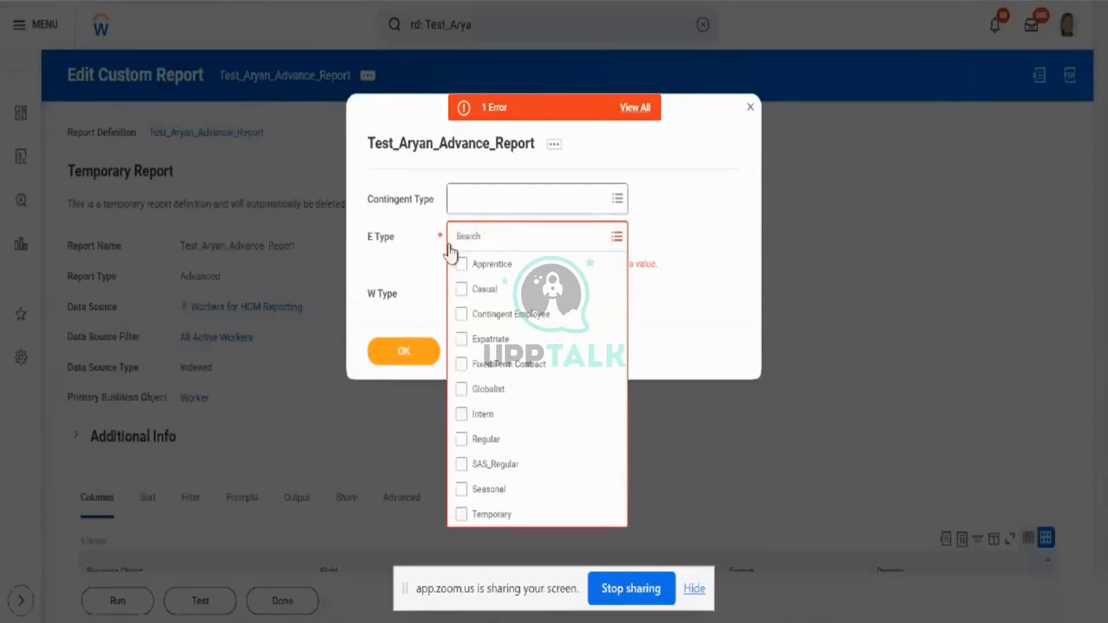
{"action": "left_click", "coordinate": [462, 439]}
{"action": "left_click", "coordinate": [395, 179]}
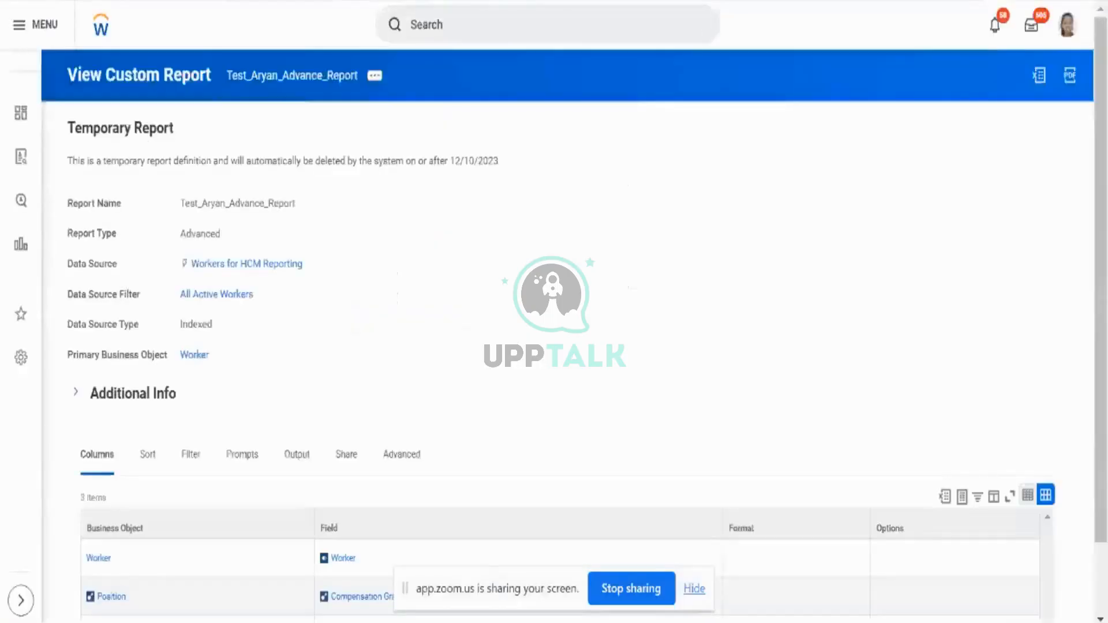
- Open Test_Aryan_Advance_Report for editing and bring up its output options
{"action": "left_click", "coordinate": [372, 82]}
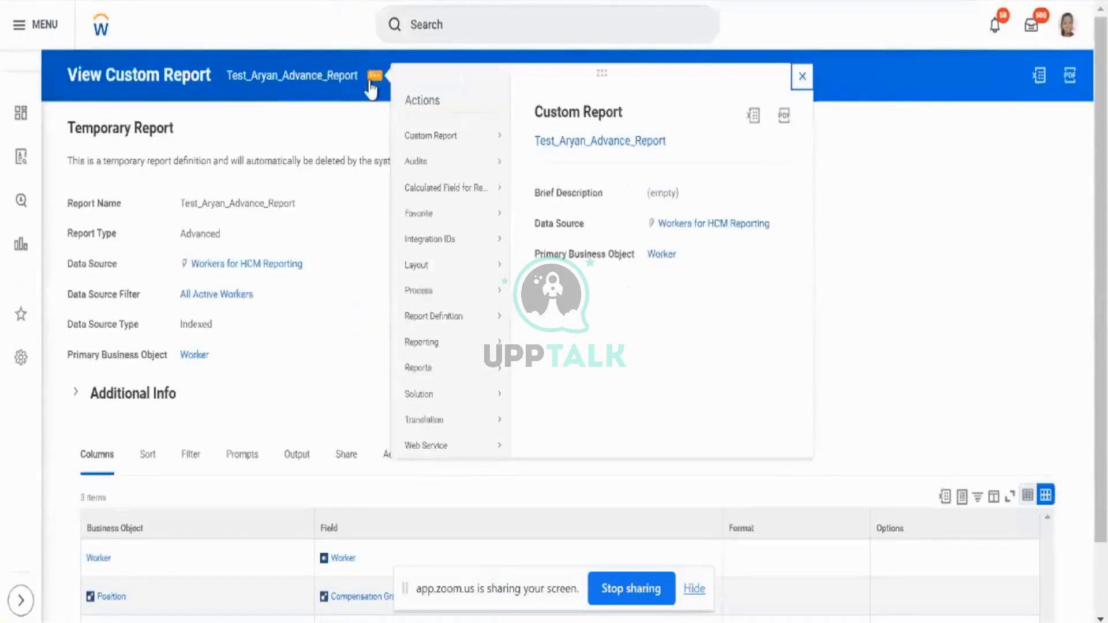
{"action": "mouse_move", "coordinate": [474, 145]}
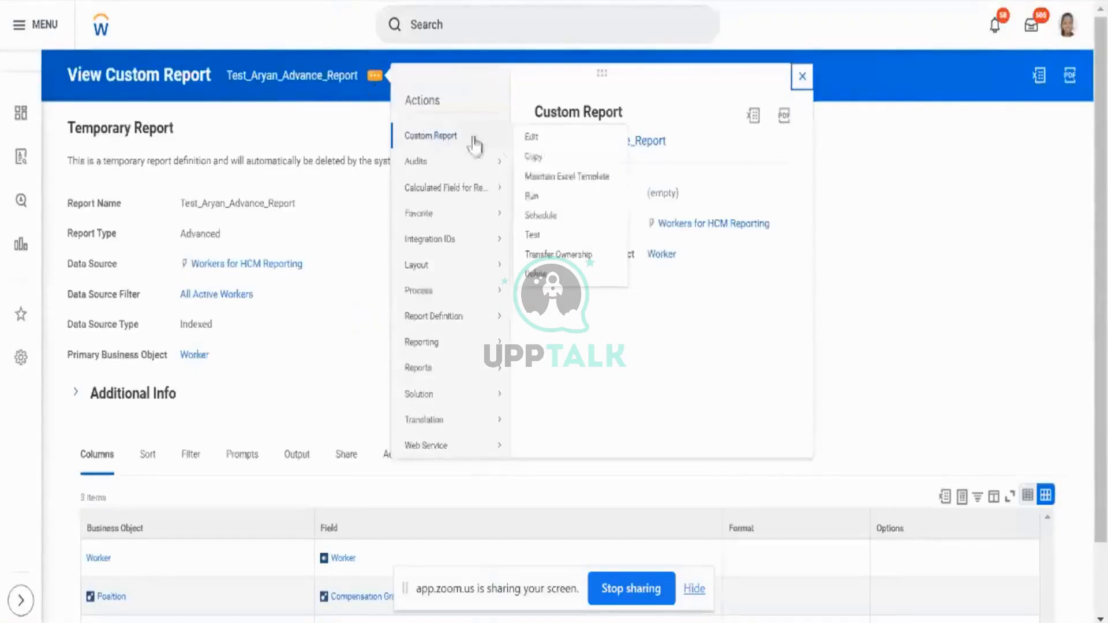
{"action": "left_click", "coordinate": [525, 137]}
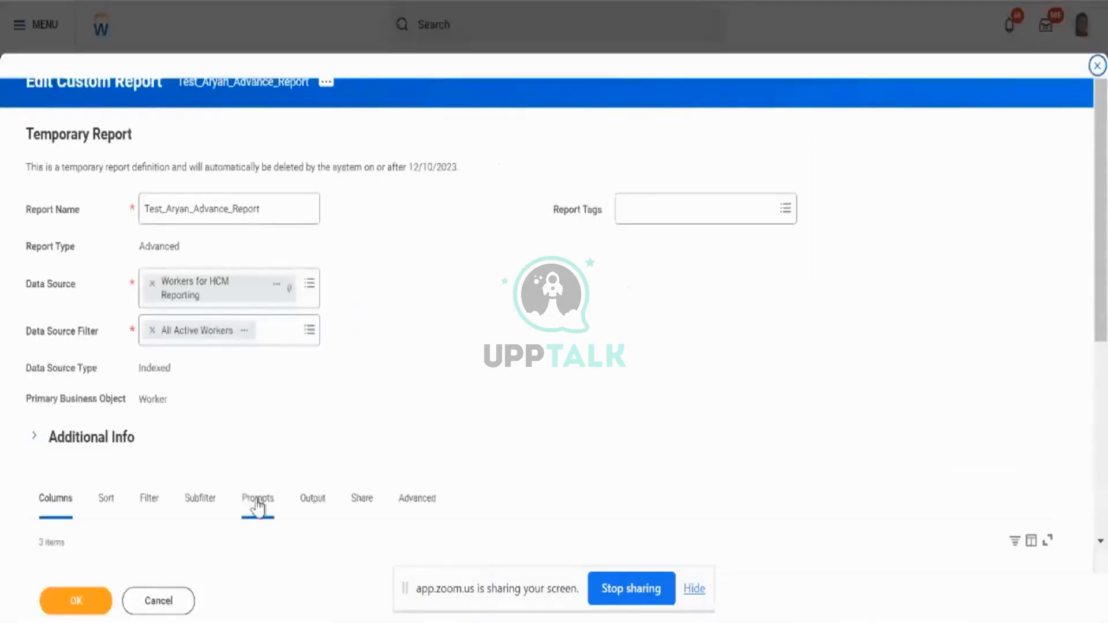
{"action": "left_click", "coordinate": [257, 507]}
{"action": "scroll", "coordinate": [266, 444], "scroll_direction": "down", "scroll_amount": 5}
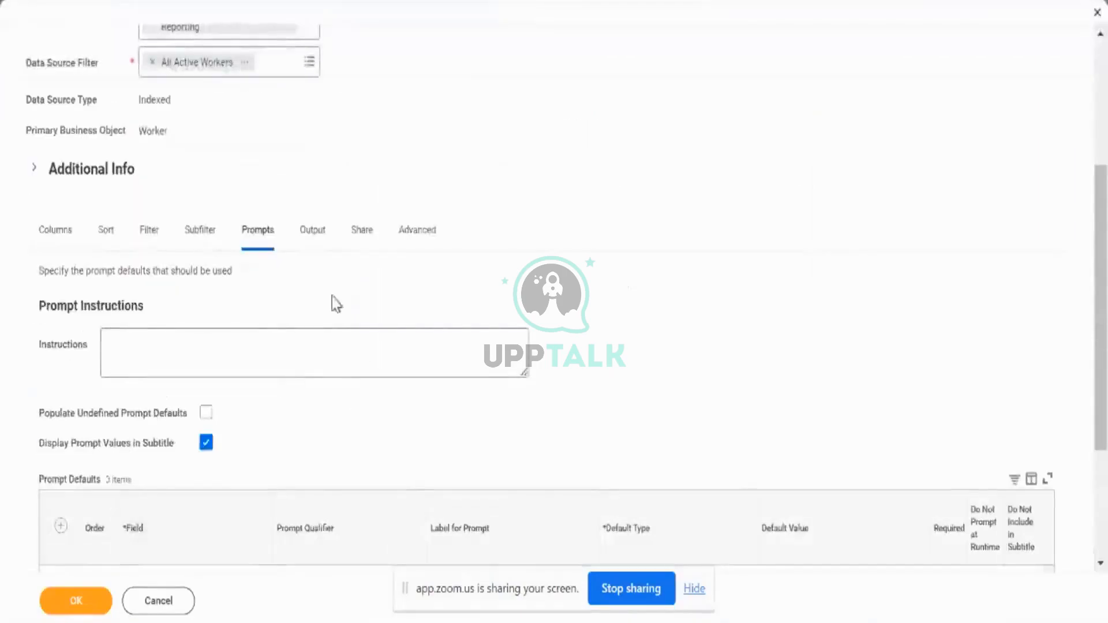
{"action": "left_click", "coordinate": [317, 257]}
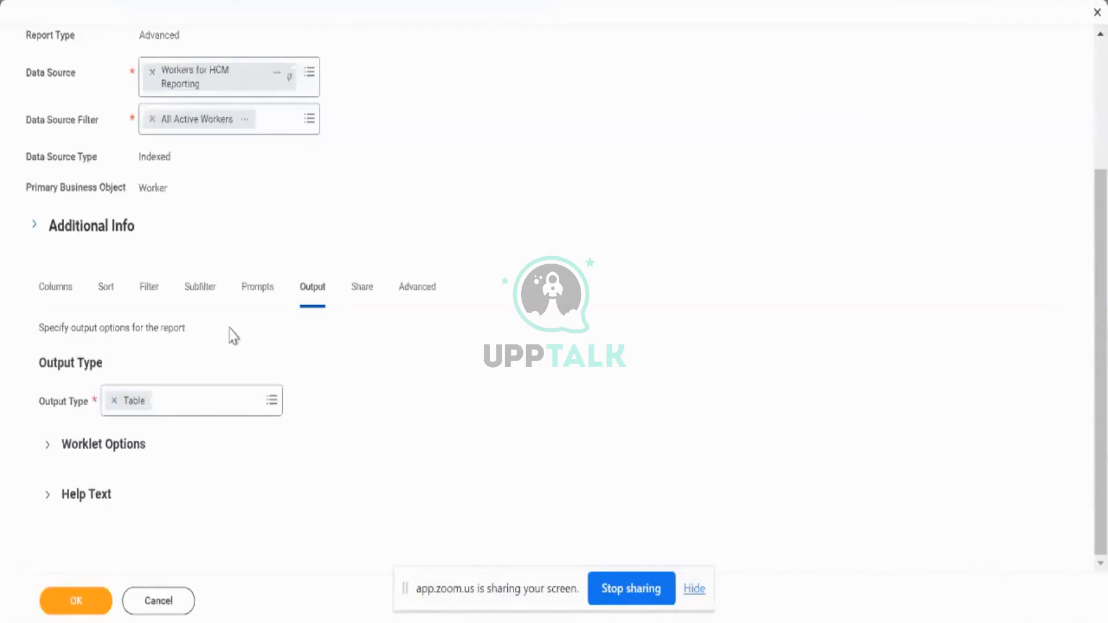
- Try Chart as the report's output type, review the available primary-axis chart types and return the output type to Table
{"action": "left_click", "coordinate": [187, 407]}
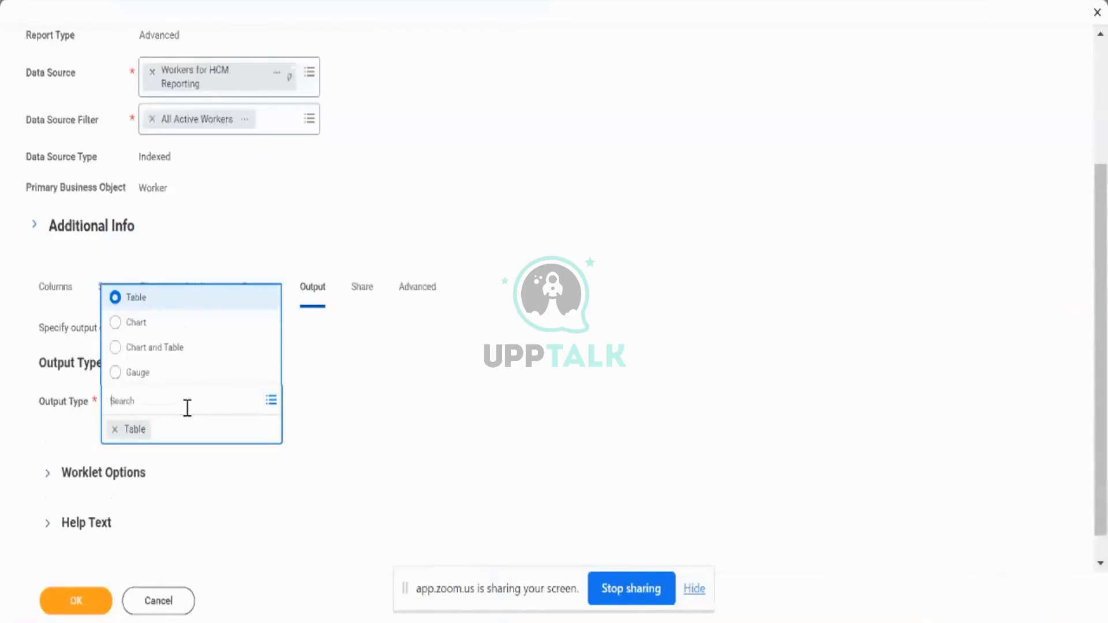
{"action": "left_click", "coordinate": [145, 324]}
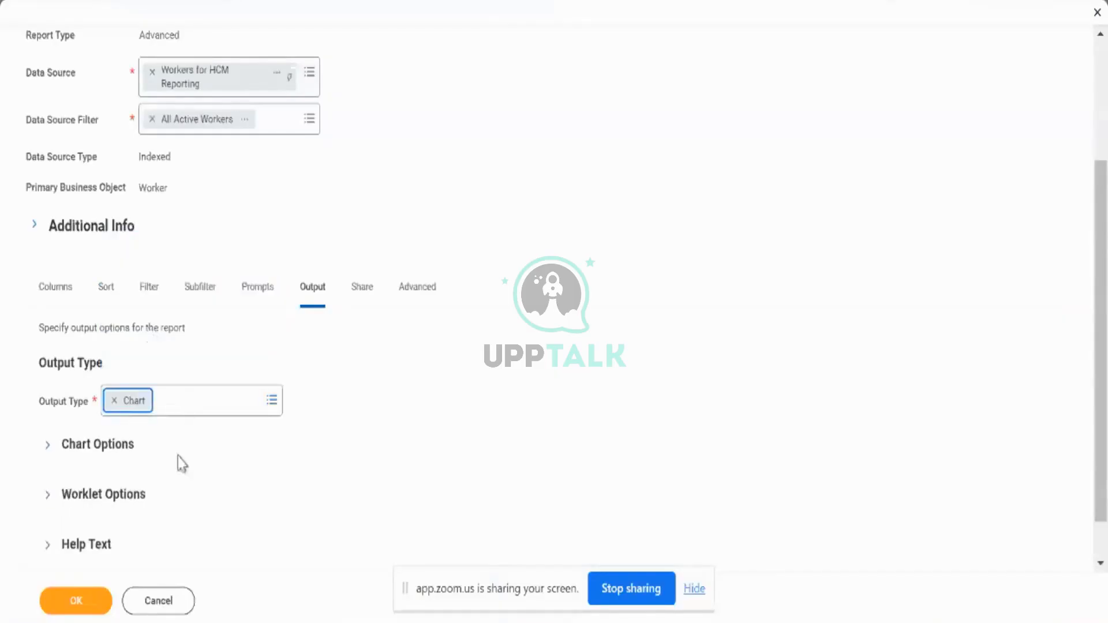
{"action": "left_click", "coordinate": [128, 460]}
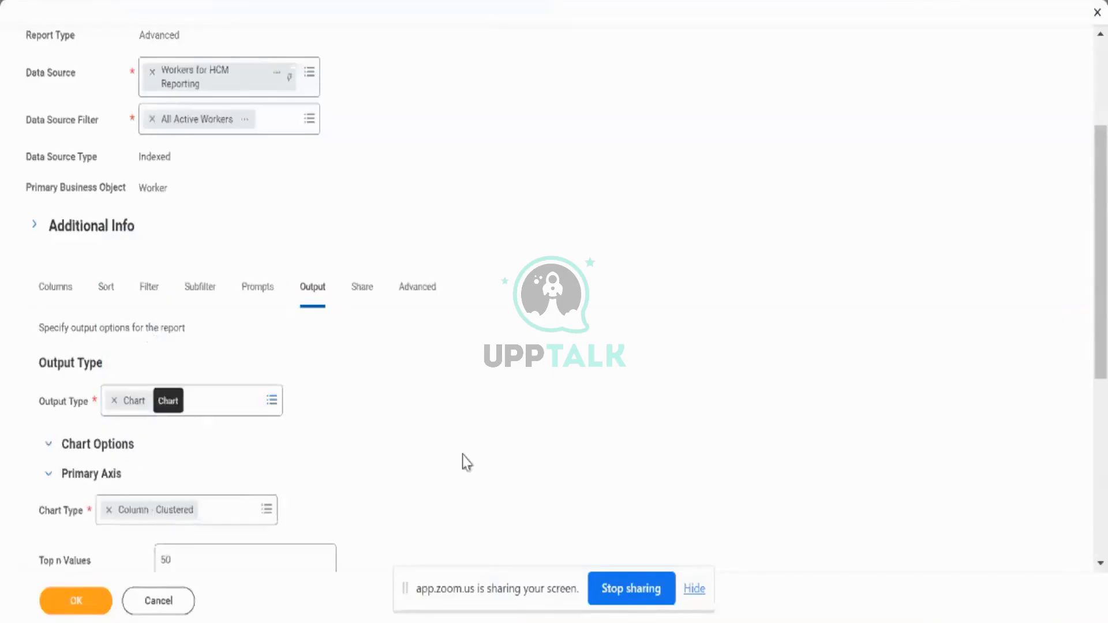
{"action": "scroll", "coordinate": [465, 460], "scroll_direction": "down", "scroll_amount": 5}
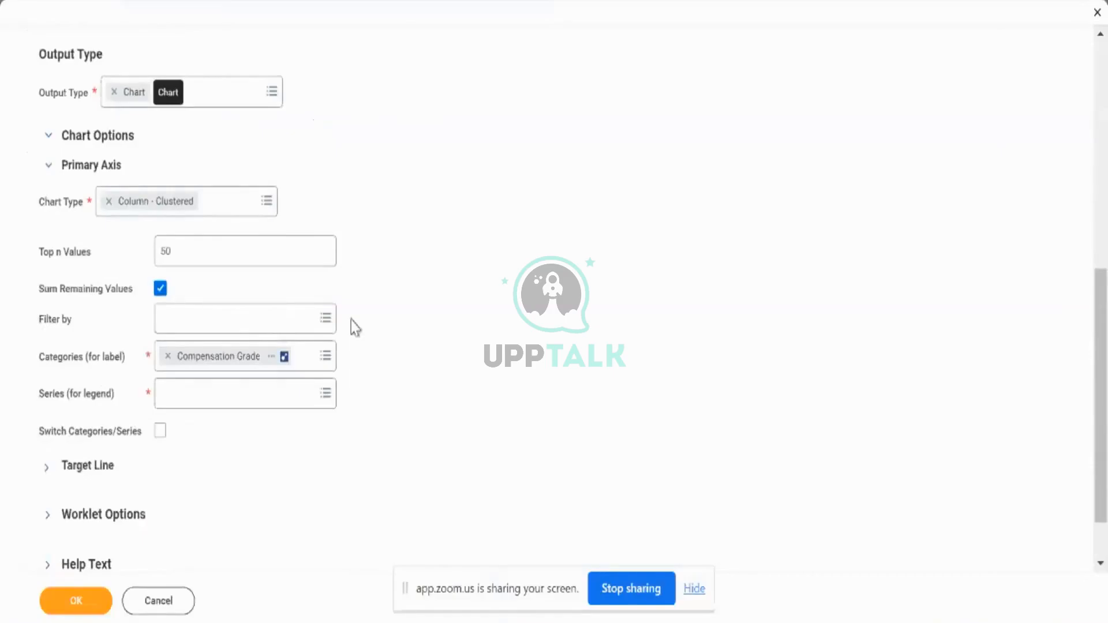
{"action": "left_click", "coordinate": [242, 198]}
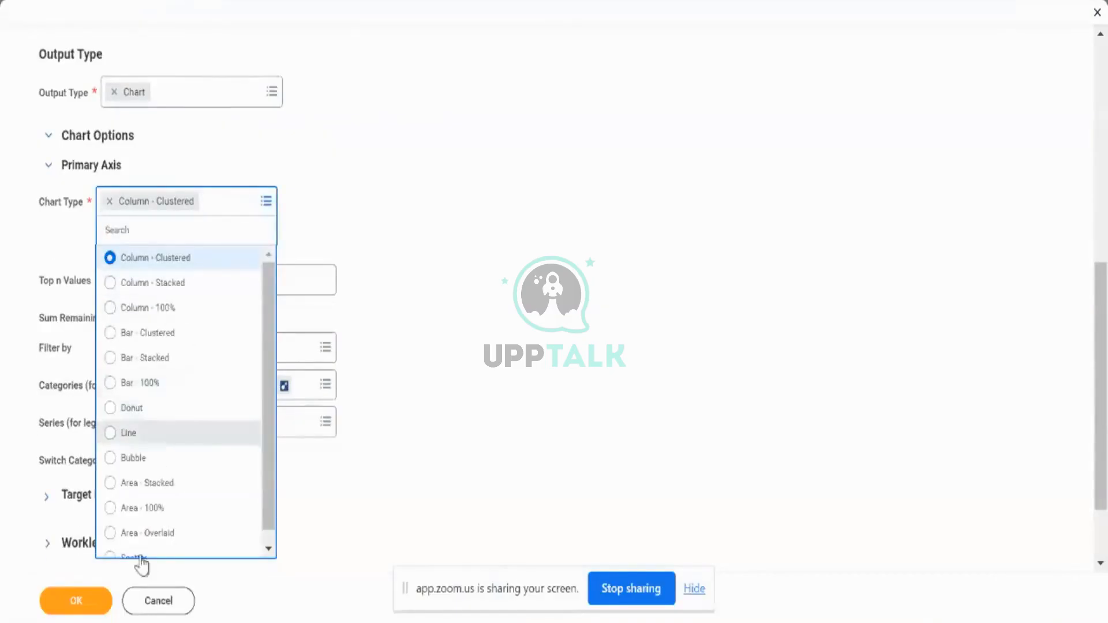
{"action": "scroll", "coordinate": [206, 471], "scroll_direction": "down", "scroll_amount": 1}
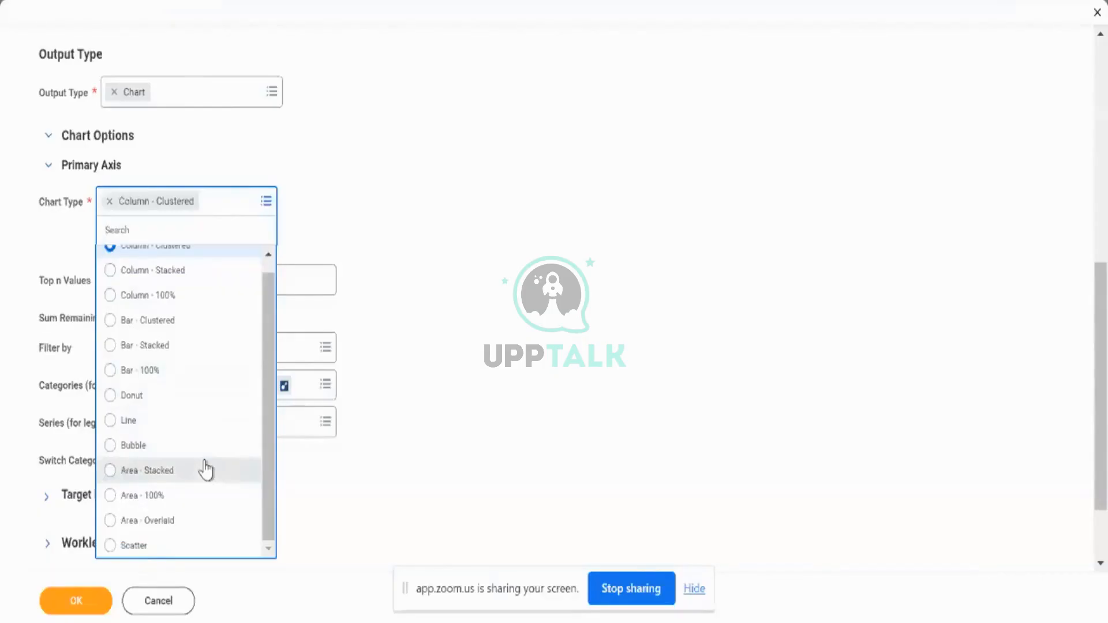
{"action": "left_click", "coordinate": [413, 170]}
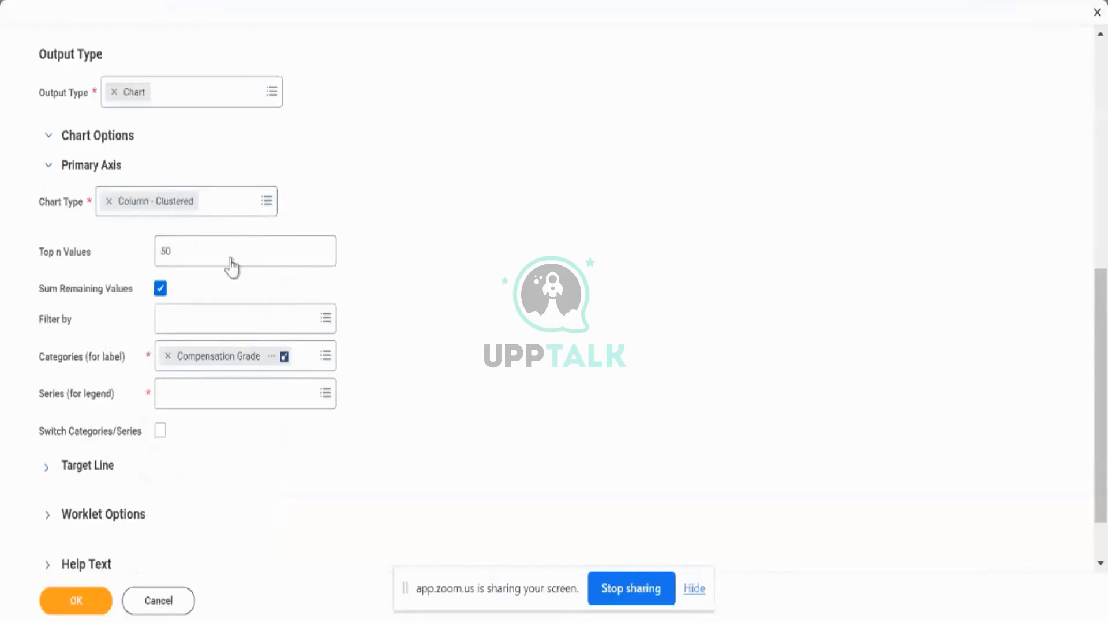
{"action": "left_click", "coordinate": [247, 97]}
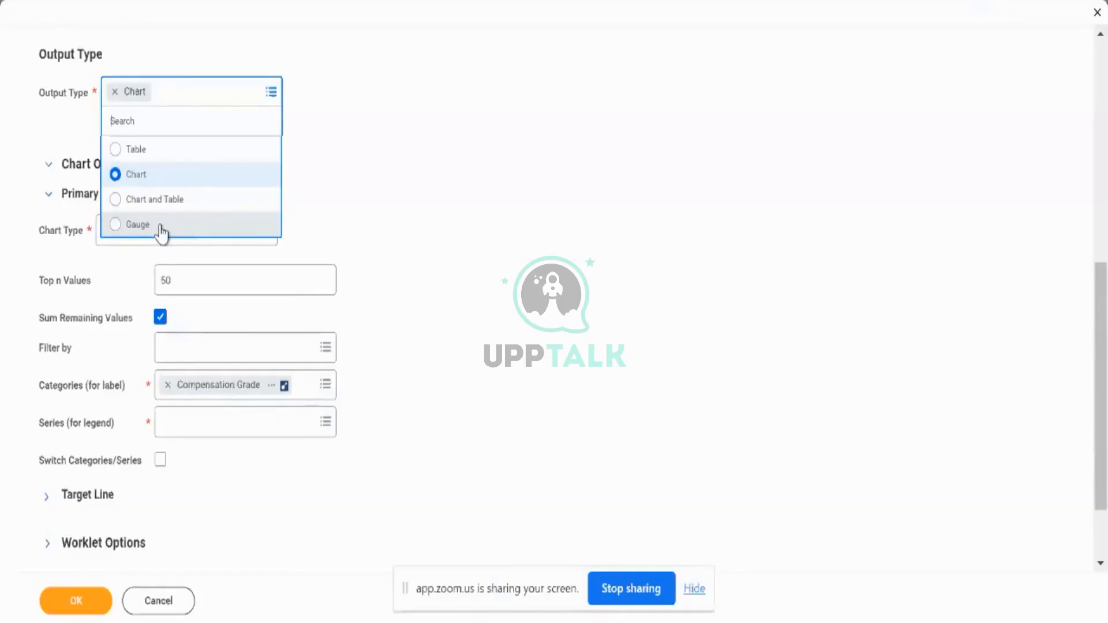
{"action": "left_click", "coordinate": [176, 161]}
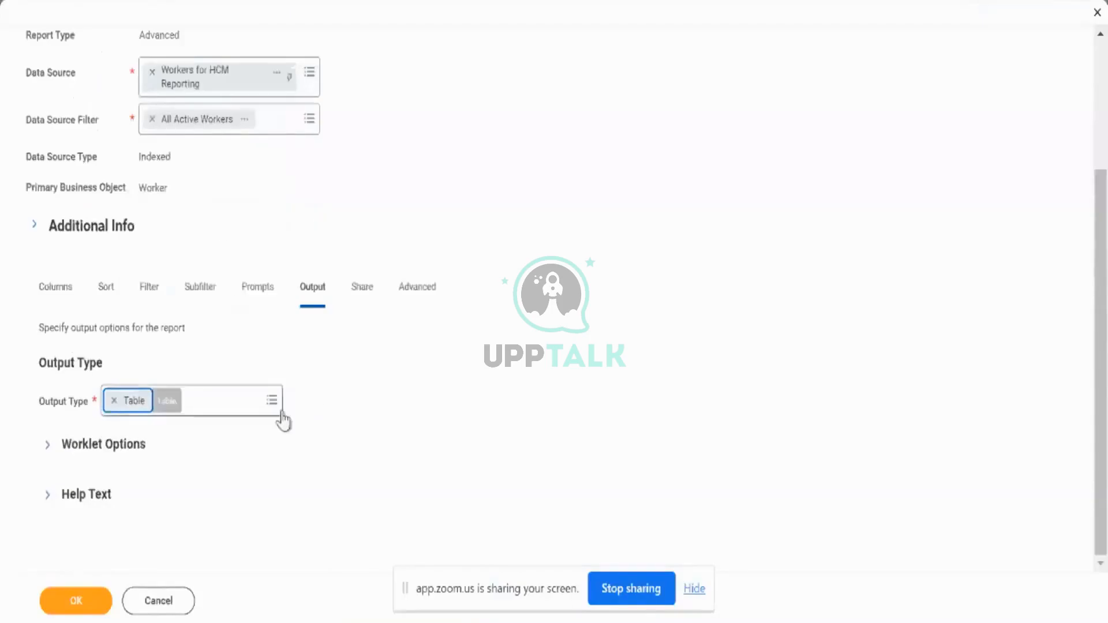
- Expand and examine the Help Text and Worklet Options settings in the report's output options
{"action": "left_click", "coordinate": [94, 500]}
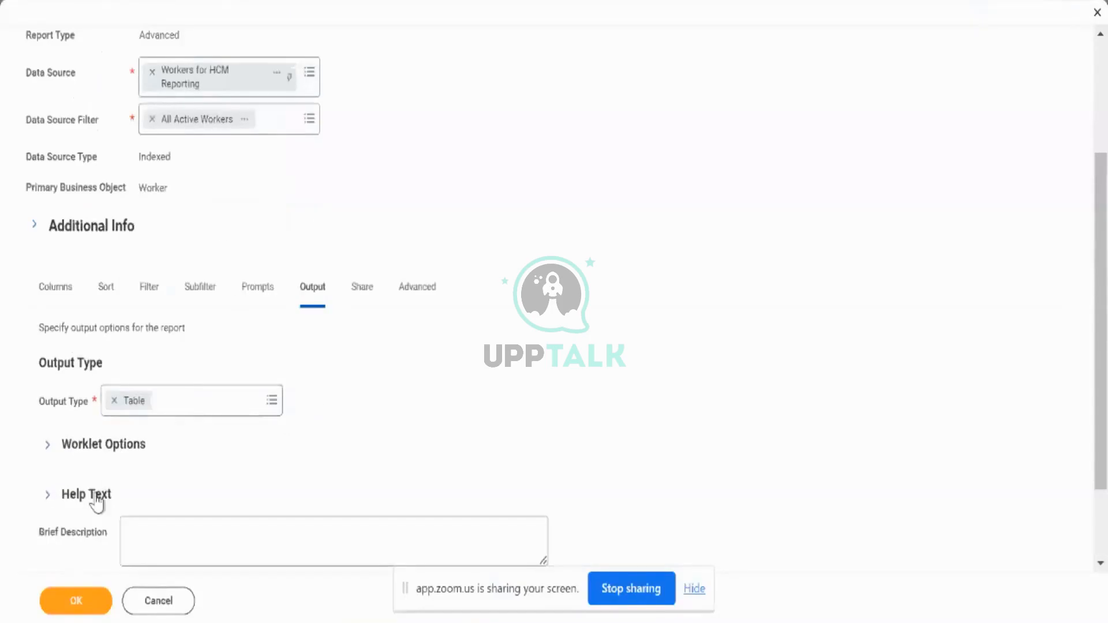
{"action": "left_click", "coordinate": [119, 453]}
{"action": "scroll", "coordinate": [437, 458], "scroll_direction": "down", "scroll_amount": 5}
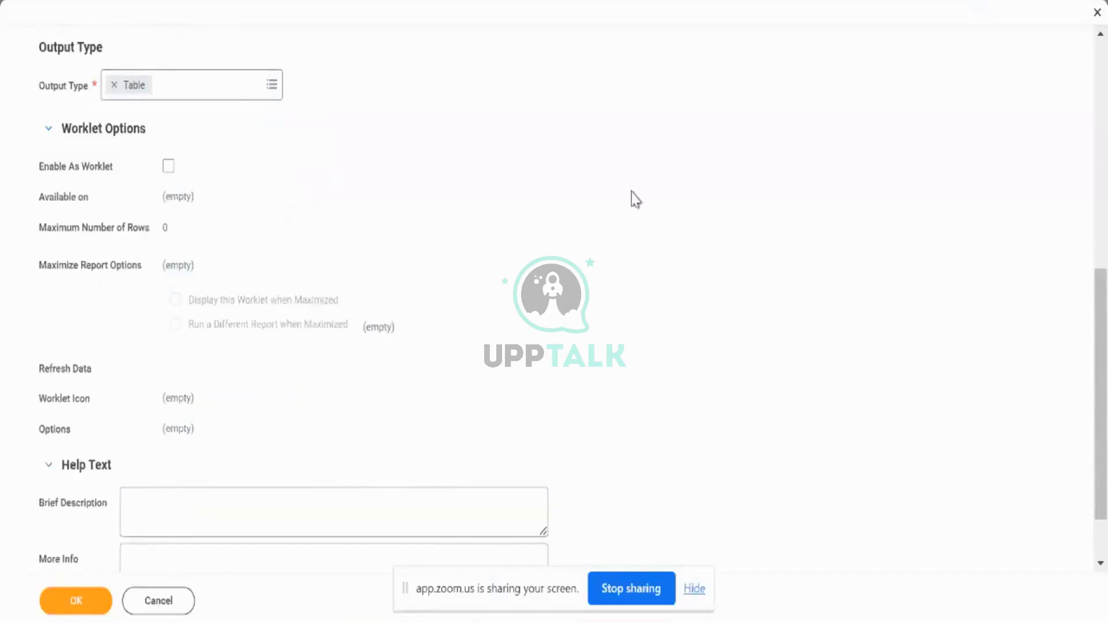
{"action": "scroll", "coordinate": [635, 199], "scroll_direction": "up", "scroll_amount": 10}
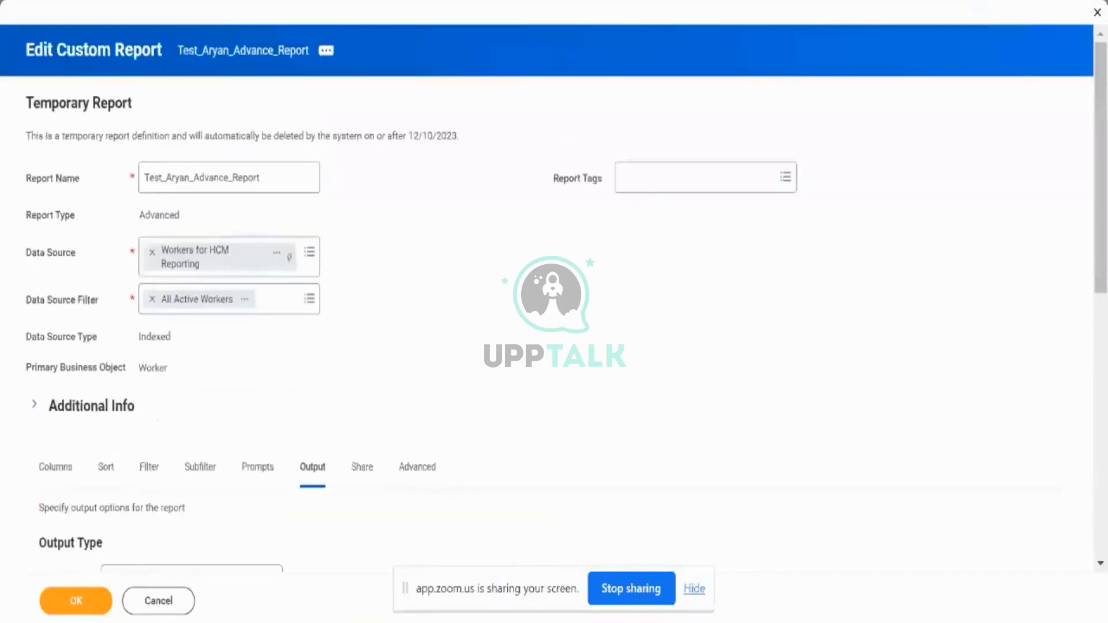
{"action": "scroll", "coordinate": [205, 306], "scroll_direction": "down", "scroll_amount": 10}
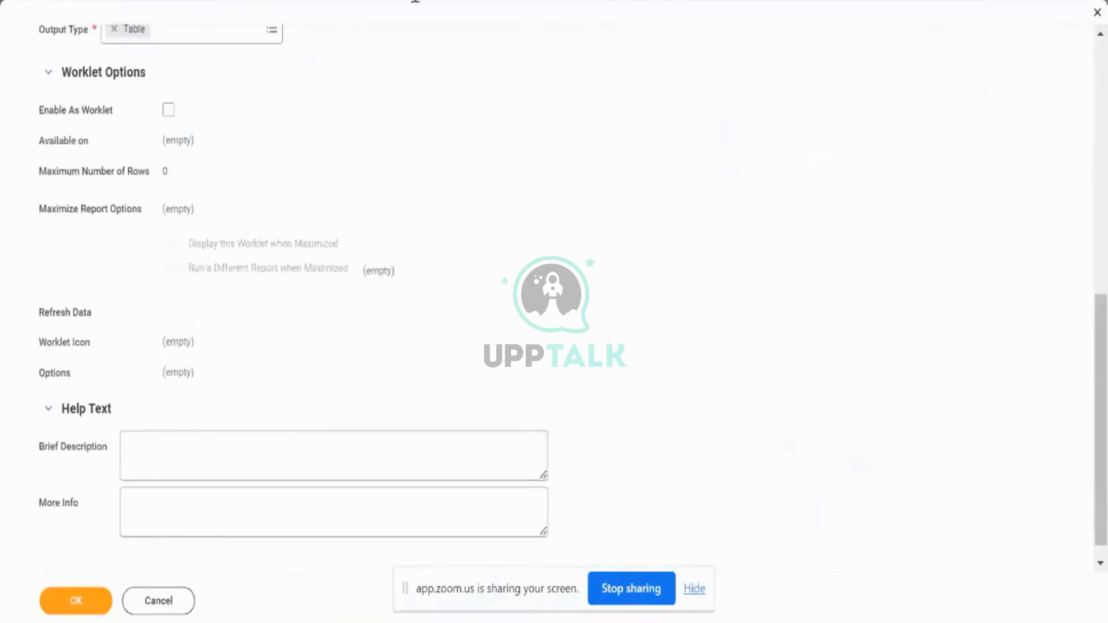
{"action": "scroll", "coordinate": [437, 193], "scroll_direction": "up", "scroll_amount": 5}
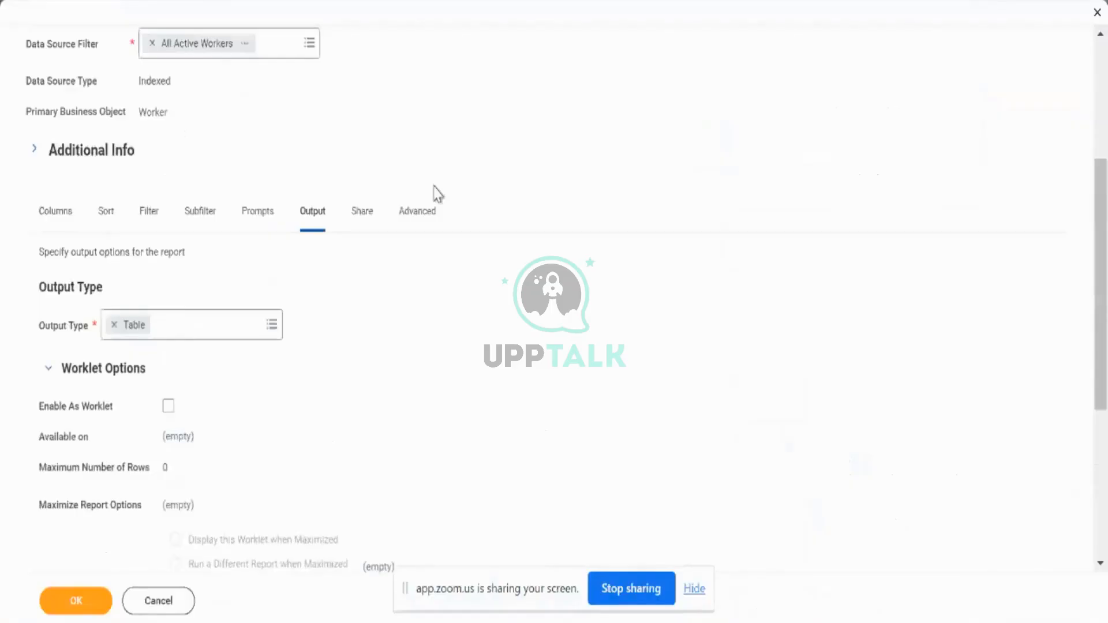
{"action": "scroll", "coordinate": [438, 194], "scroll_direction": "up", "scroll_amount": 1}
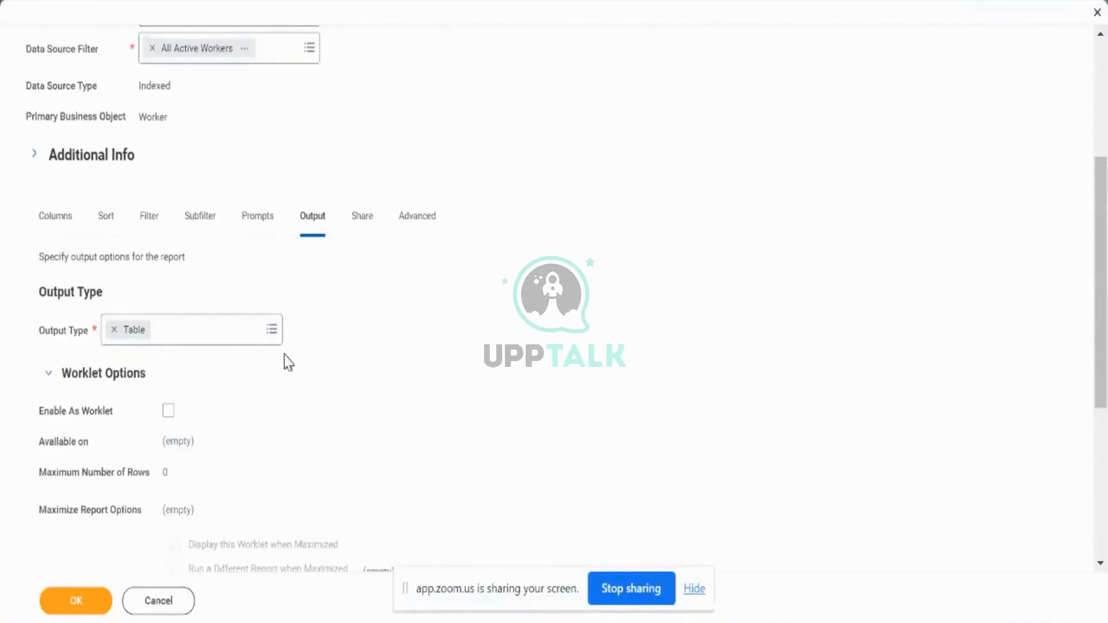
{"action": "scroll", "coordinate": [287, 362], "scroll_direction": "down", "scroll_amount": 1}
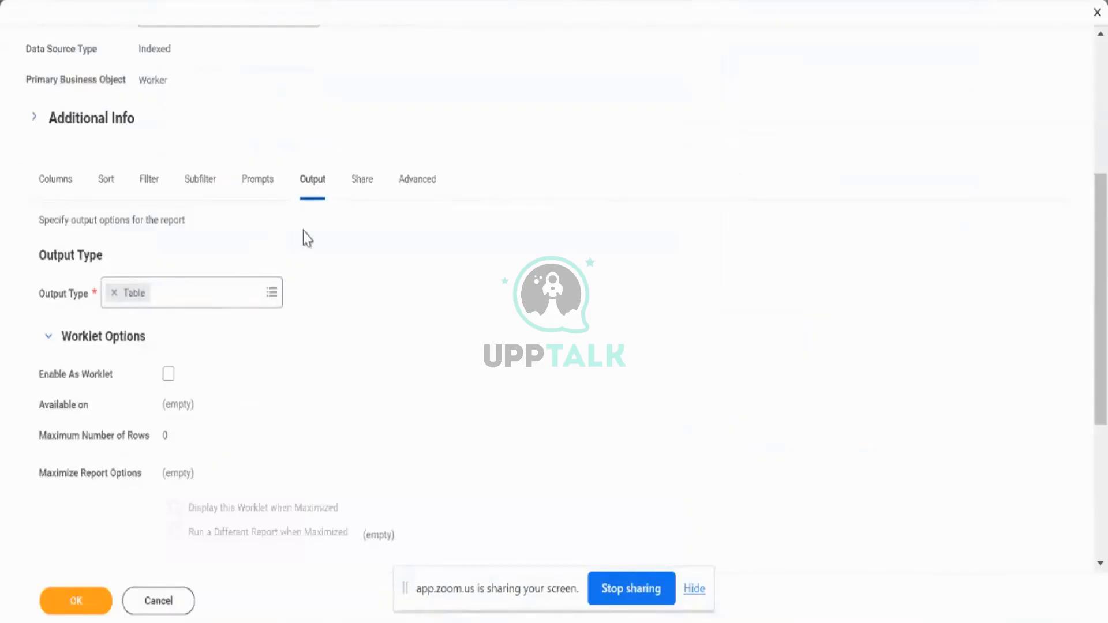
- Examine the report definition's sharing options and its owner
{"action": "left_click", "coordinate": [359, 196]}
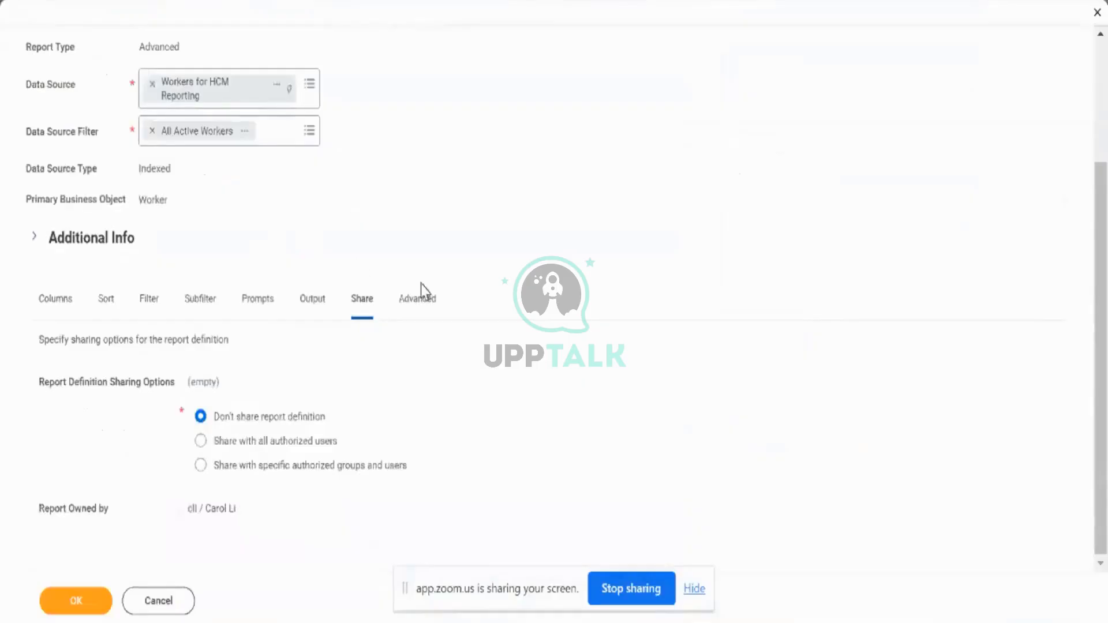
{"action": "left_click_drag", "start_coordinate": [44, 386], "coordinate": [236, 524]}
{"action": "left_click", "coordinate": [241, 531]}
{"action": "left_click_drag", "start_coordinate": [249, 507], "coordinate": [180, 509]}
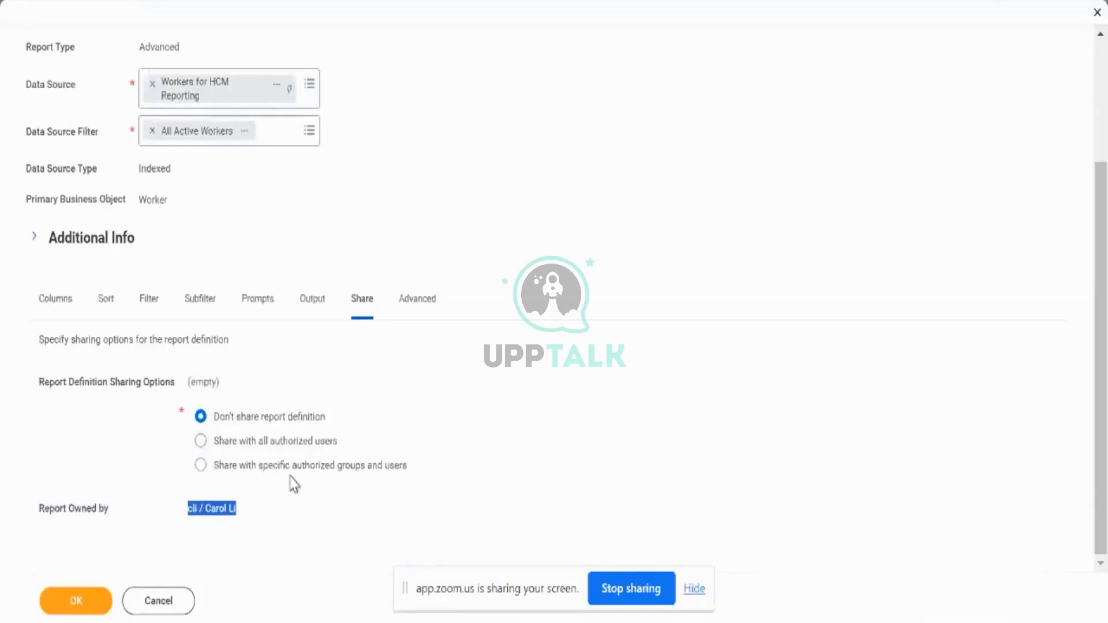
- Open the report's advanced options, try clearing Optimized for Performance and enable it again
{"action": "left_click", "coordinate": [410, 315]}
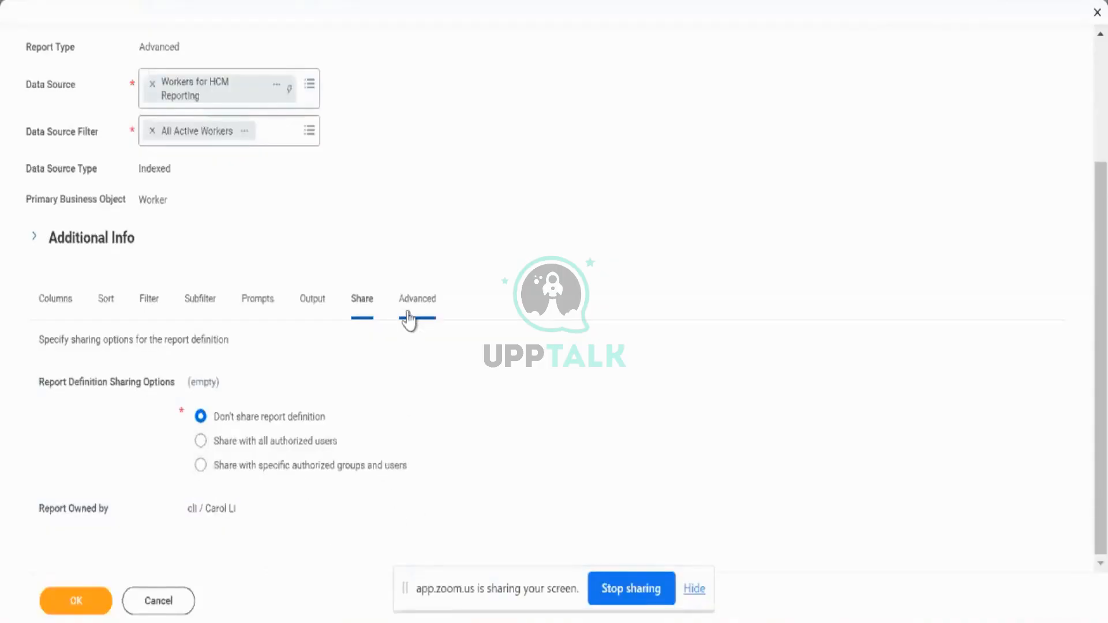
{"action": "scroll", "coordinate": [408, 319], "scroll_direction": "down", "scroll_amount": 2}
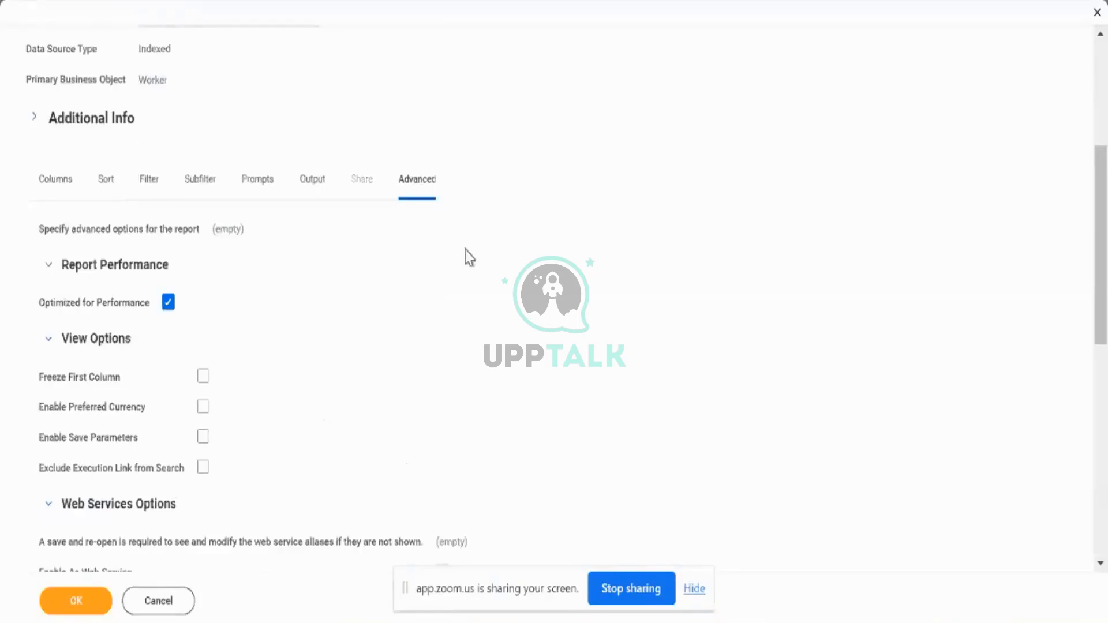
{"action": "scroll", "coordinate": [465, 251], "scroll_direction": "down", "scroll_amount": 1}
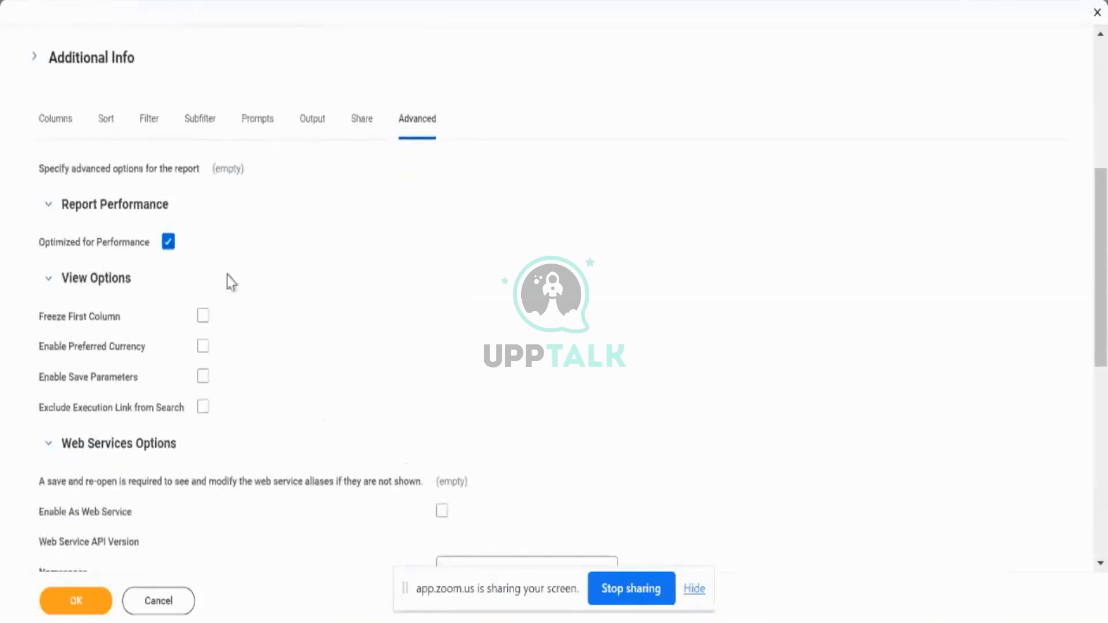
{"action": "left_click_drag", "start_coordinate": [42, 250], "coordinate": [130, 251]}
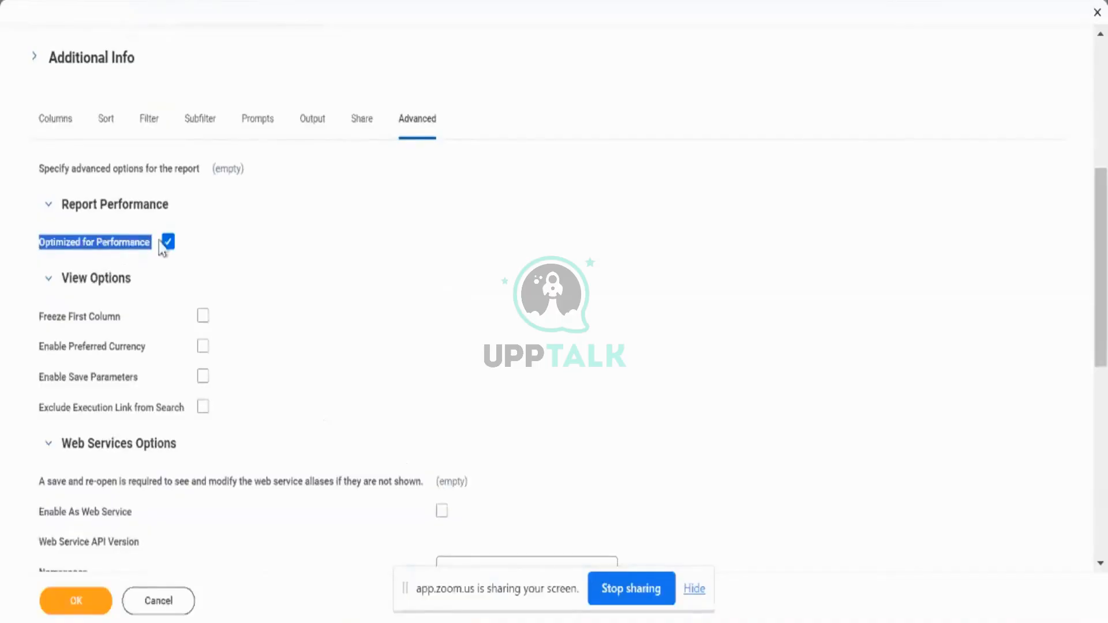
{"action": "scroll", "coordinate": [173, 225], "scroll_direction": "up", "scroll_amount": 3}
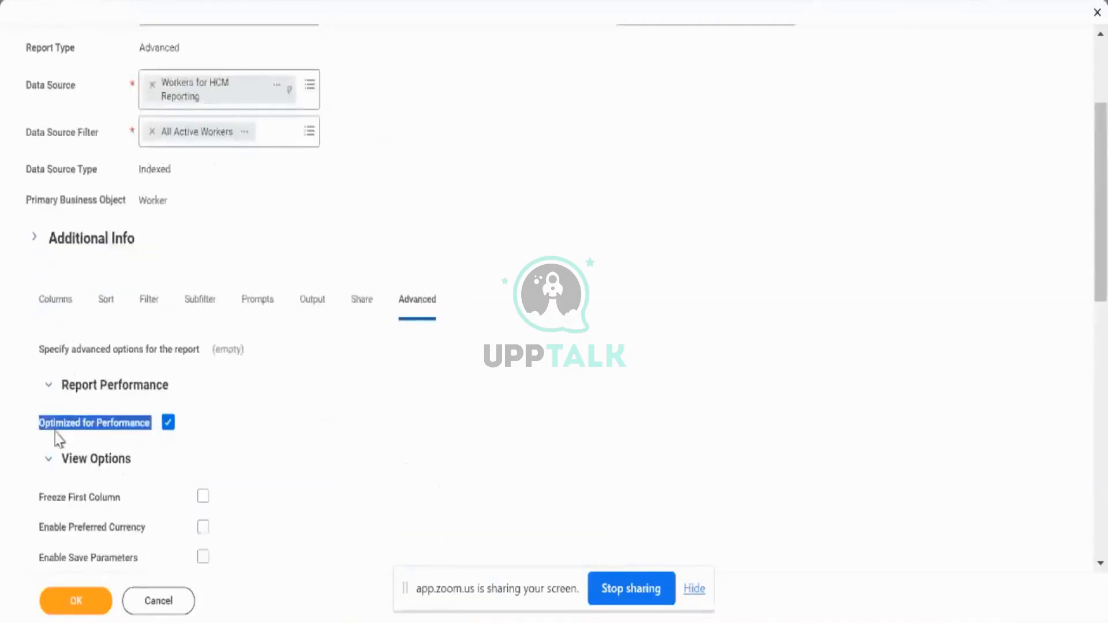
{"action": "left_click", "coordinate": [167, 424]}
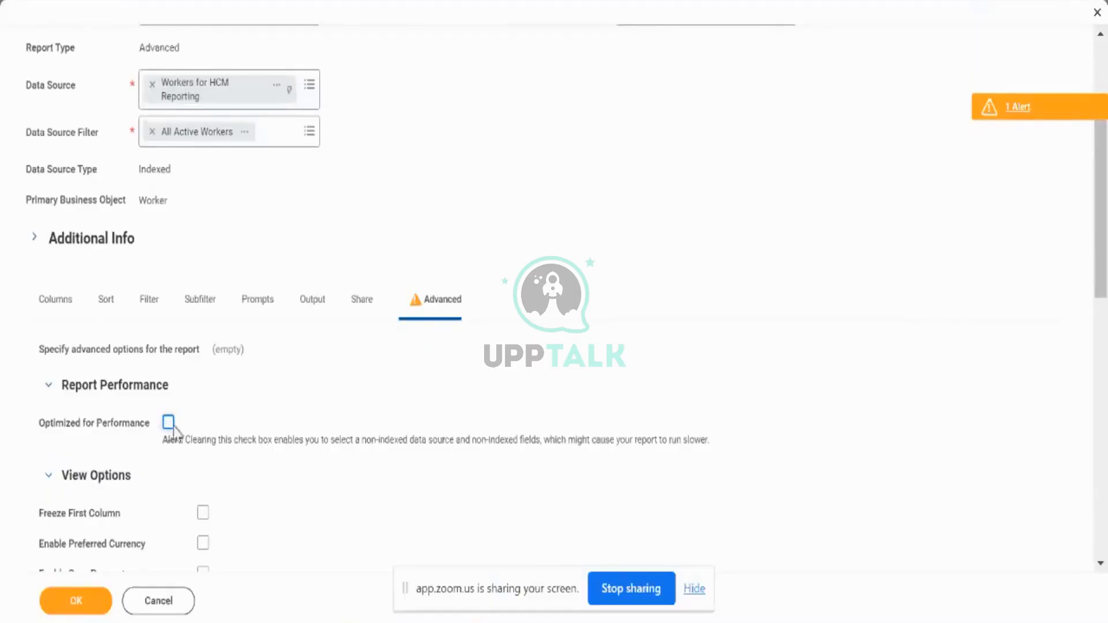
{"action": "left_click", "coordinate": [168, 425]}
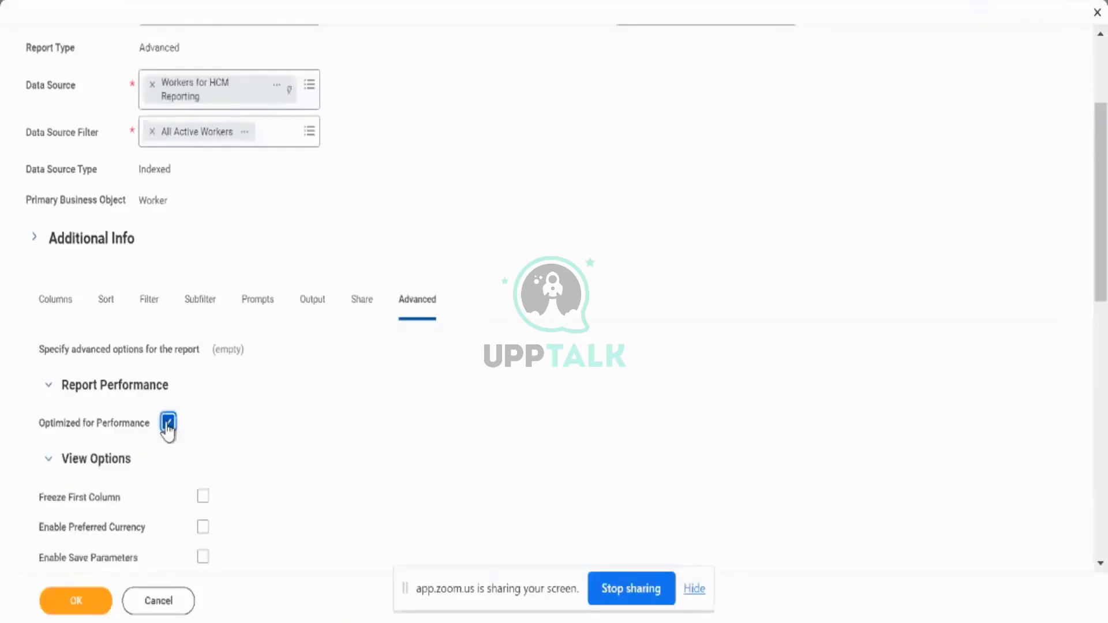
- Examine the View Options in the advanced settings, including Freeze First Column, Enable Preferred Currency and Enable Save Parameters
{"action": "scroll", "coordinate": [344, 420], "scroll_direction": "down", "scroll_amount": 5}
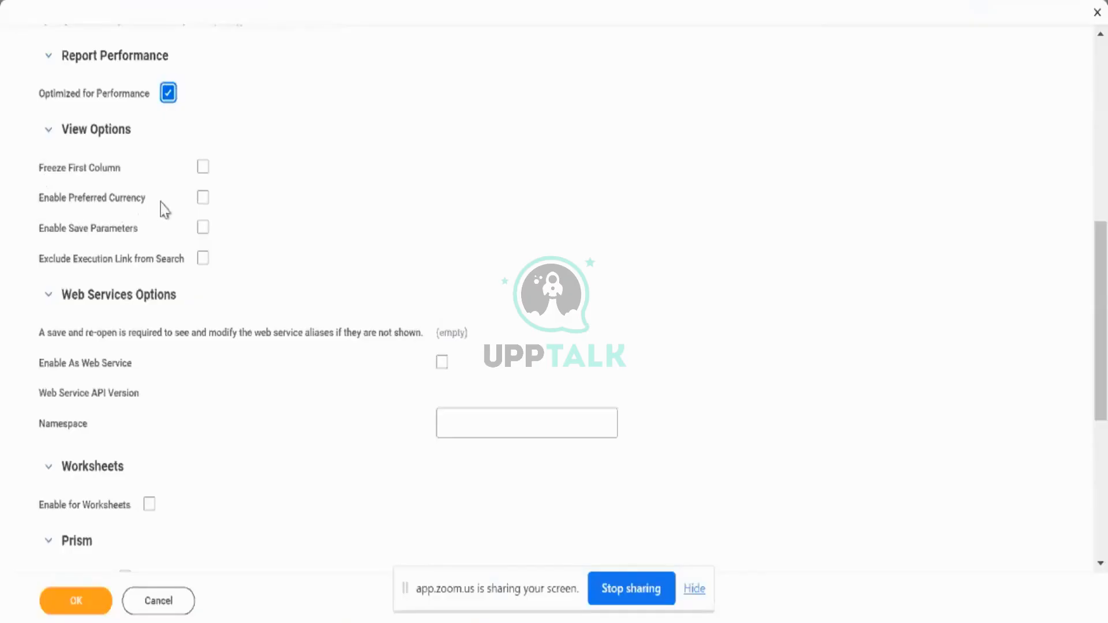
{"action": "mouse_move", "coordinate": [165, 207]}
{"action": "mouse_move", "coordinate": [91, 207]}
{"action": "scroll", "coordinate": [43, 237], "scroll_direction": "down", "scroll_amount": 1}
{"action": "mouse_move", "coordinate": [42, 237]}
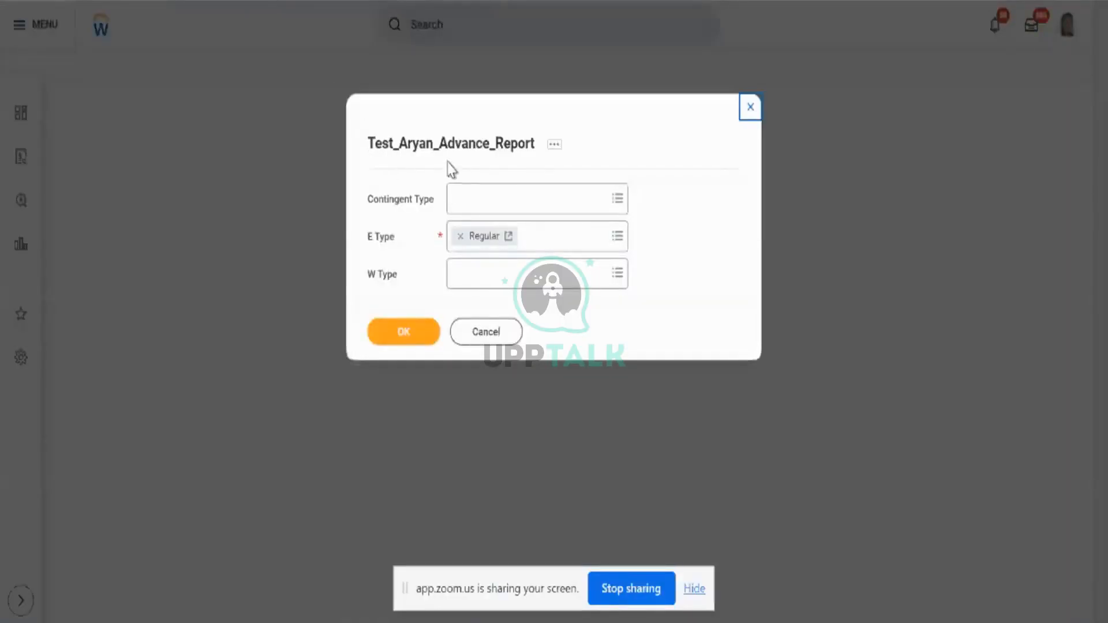
- Cancel the report's run prompts, close the extra edit form and return to the report's advanced options
{"action": "left_click", "coordinate": [487, 330]}
{"action": "left_click", "coordinate": [510, 40]}
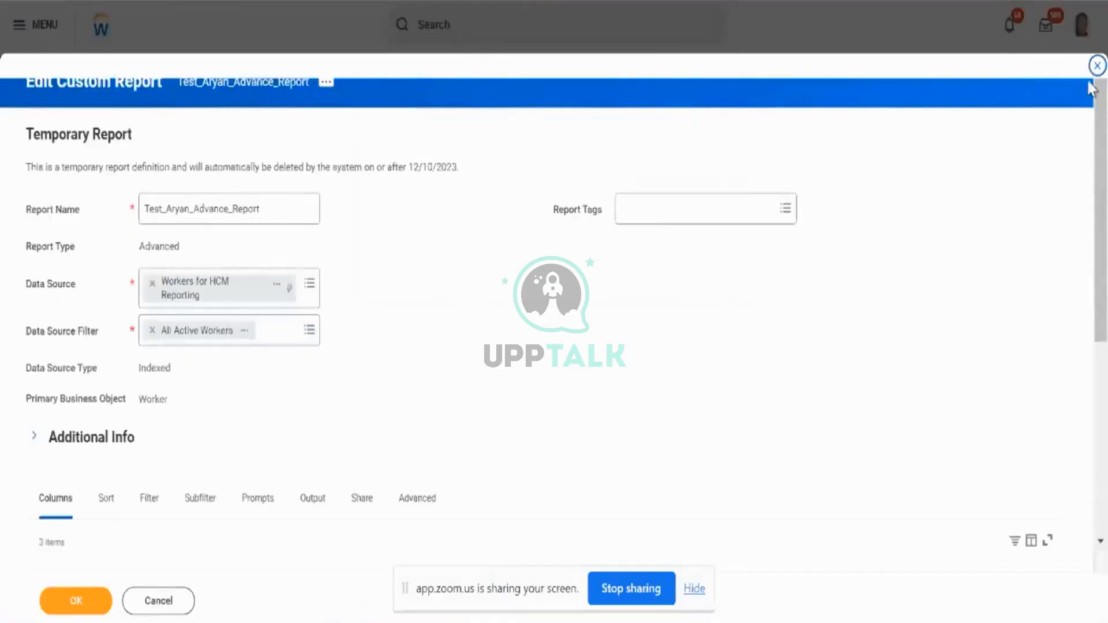
{"action": "left_click", "coordinate": [1097, 67]}
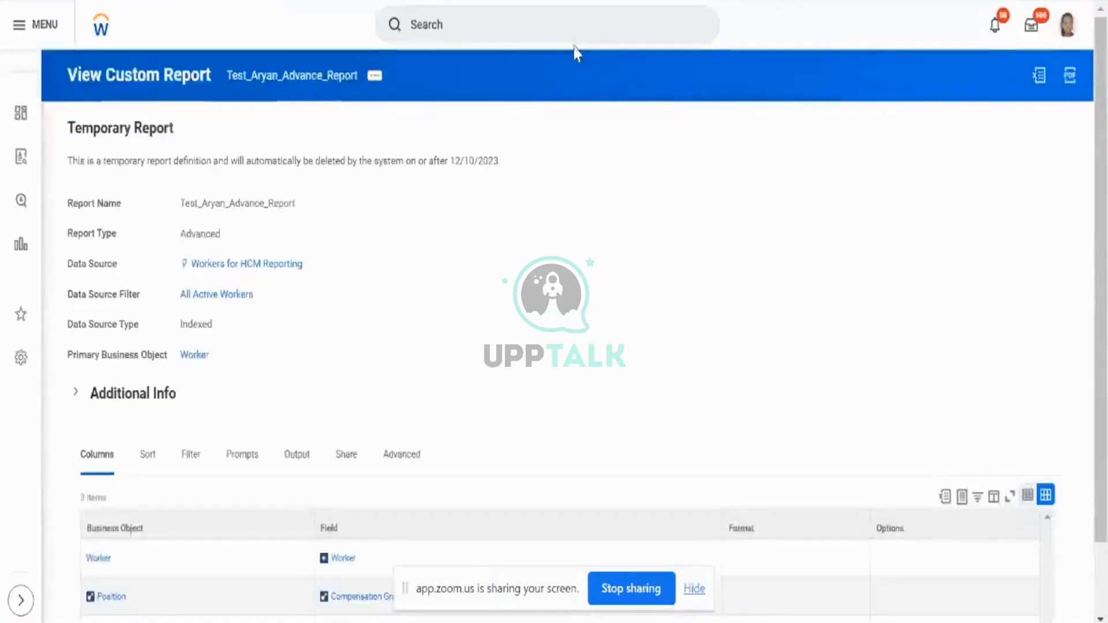
{"action": "left_click", "coordinate": [578, 39]}
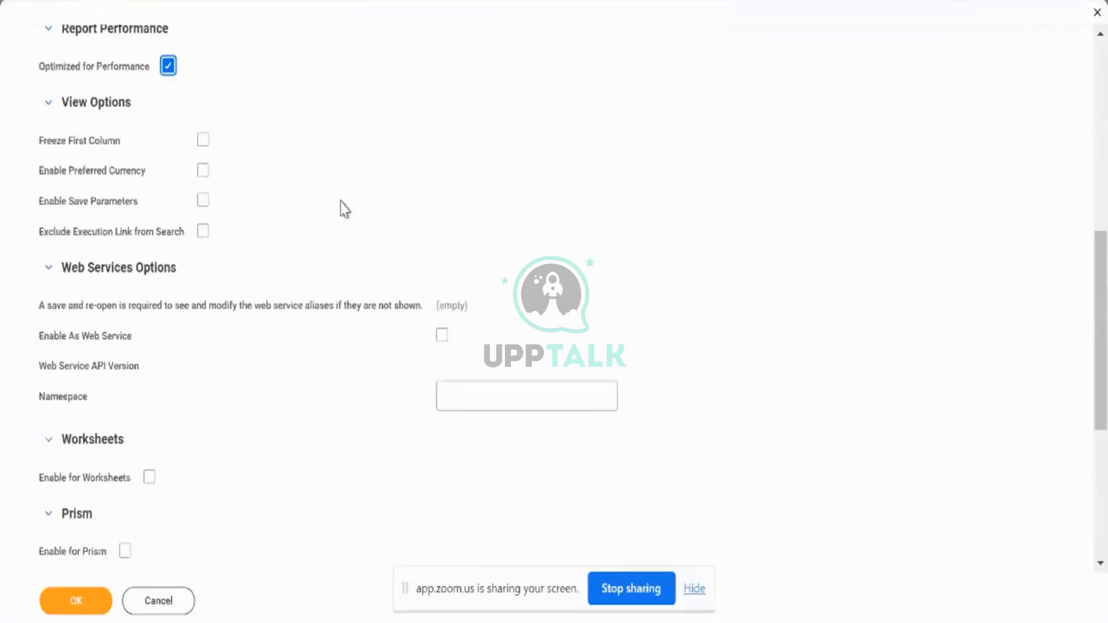
- Collapse the Web Services Options, Worksheets and Prism sections in the report's advanced options
{"action": "scroll", "coordinate": [341, 202], "scroll_direction": "down", "scroll_amount": 3}
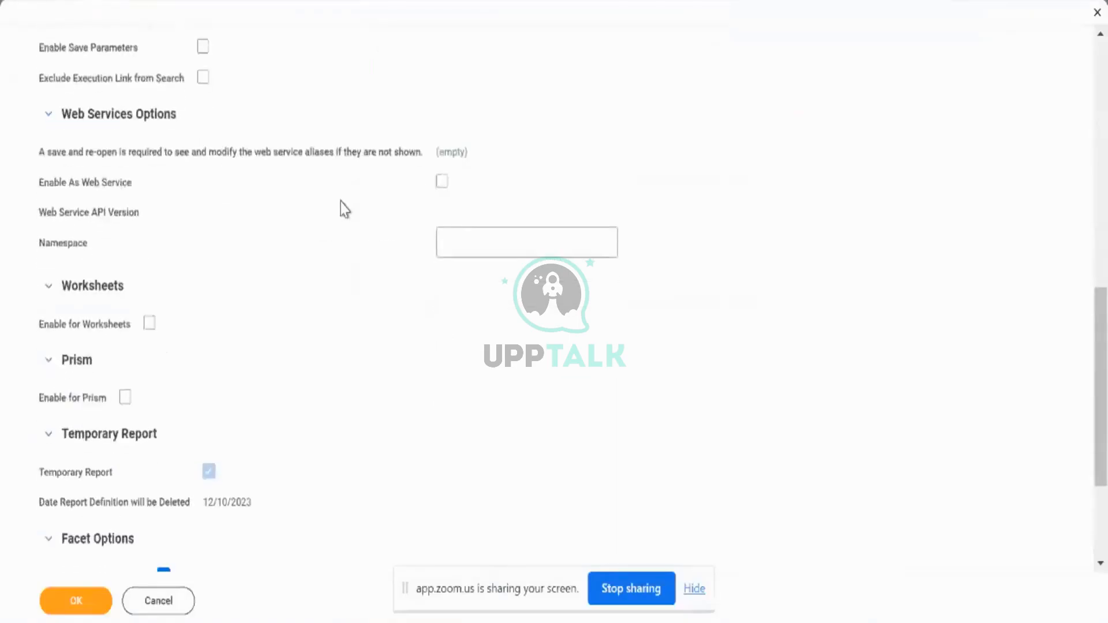
{"action": "left_click", "coordinate": [48, 113]}
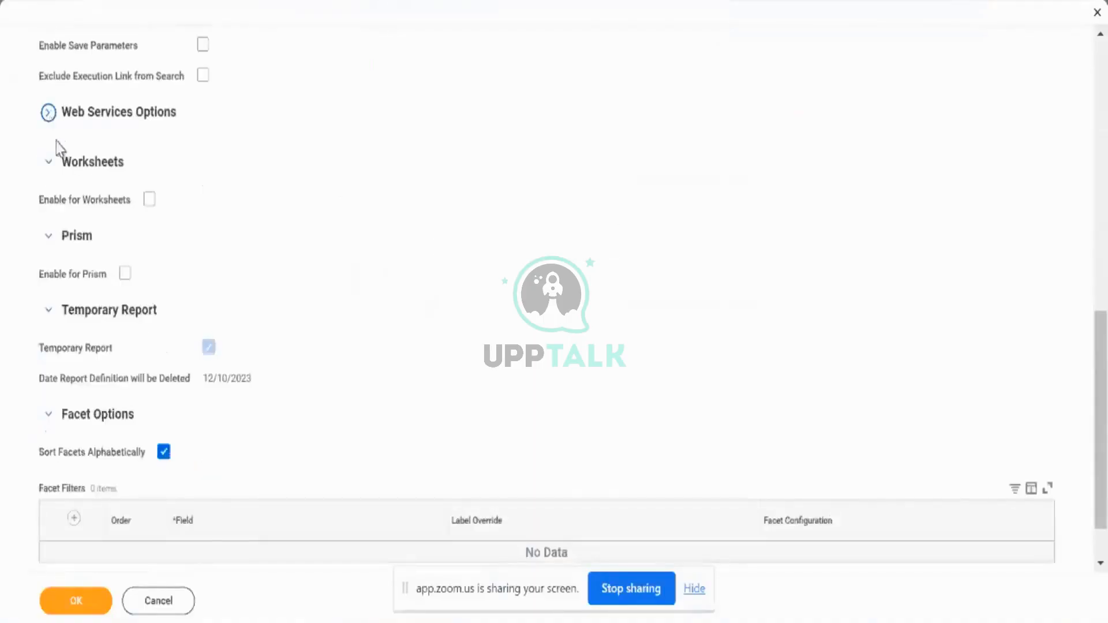
{"action": "left_click", "coordinate": [49, 163]}
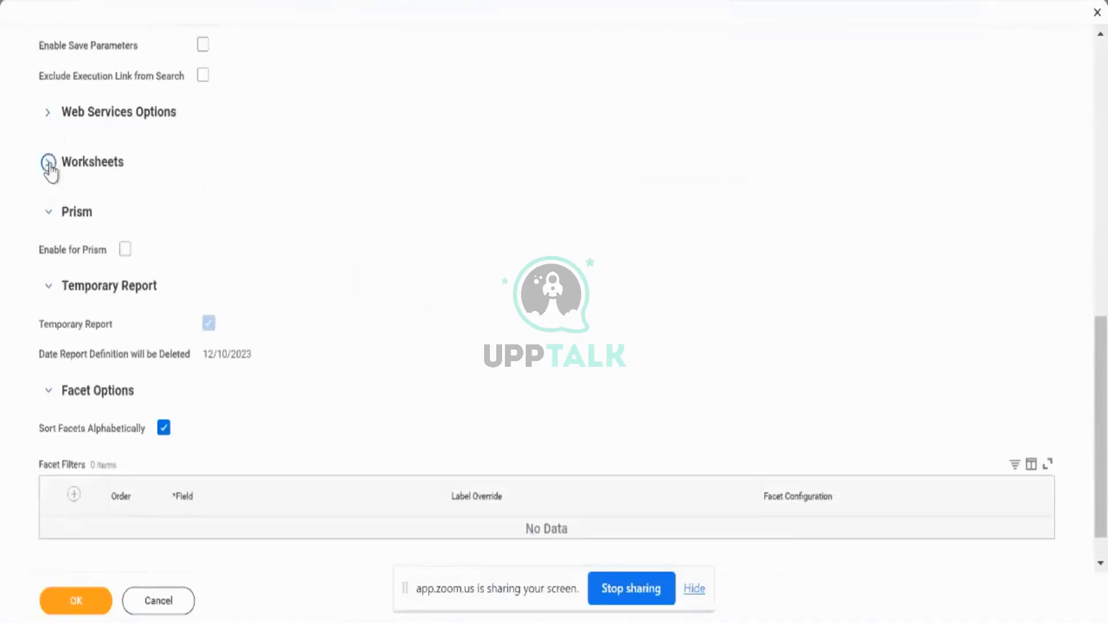
{"action": "left_click", "coordinate": [48, 212]}
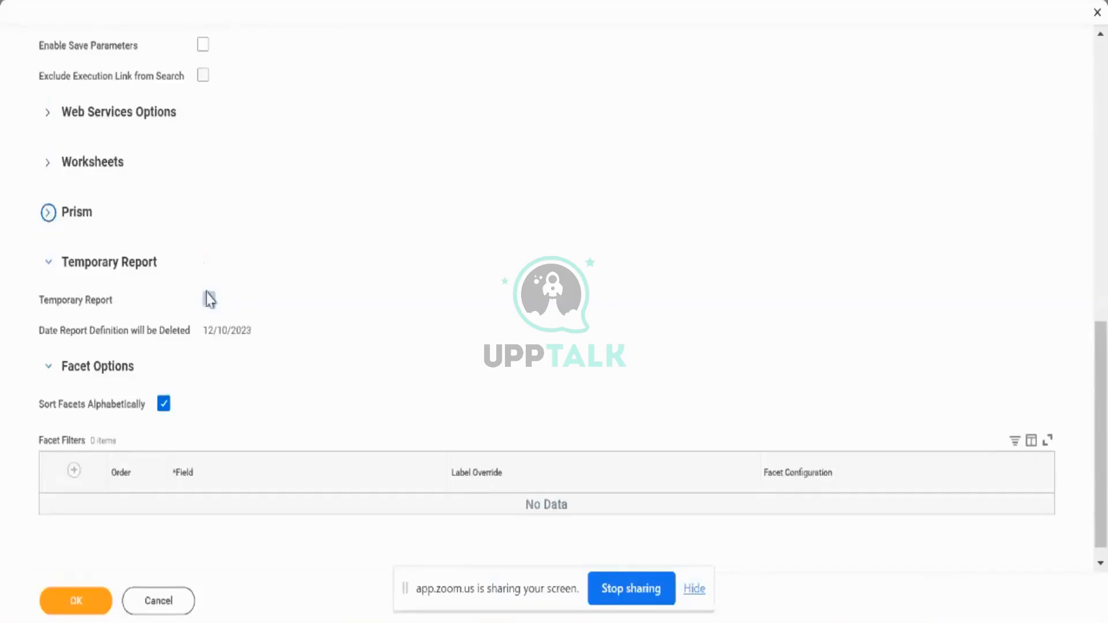
- Try toggling the Temporary Report option, and save the custom report definition
{"action": "left_click", "coordinate": [209, 298]}
{"action": "scroll", "coordinate": [172, 449], "scroll_direction": "up", "scroll_amount": 10}
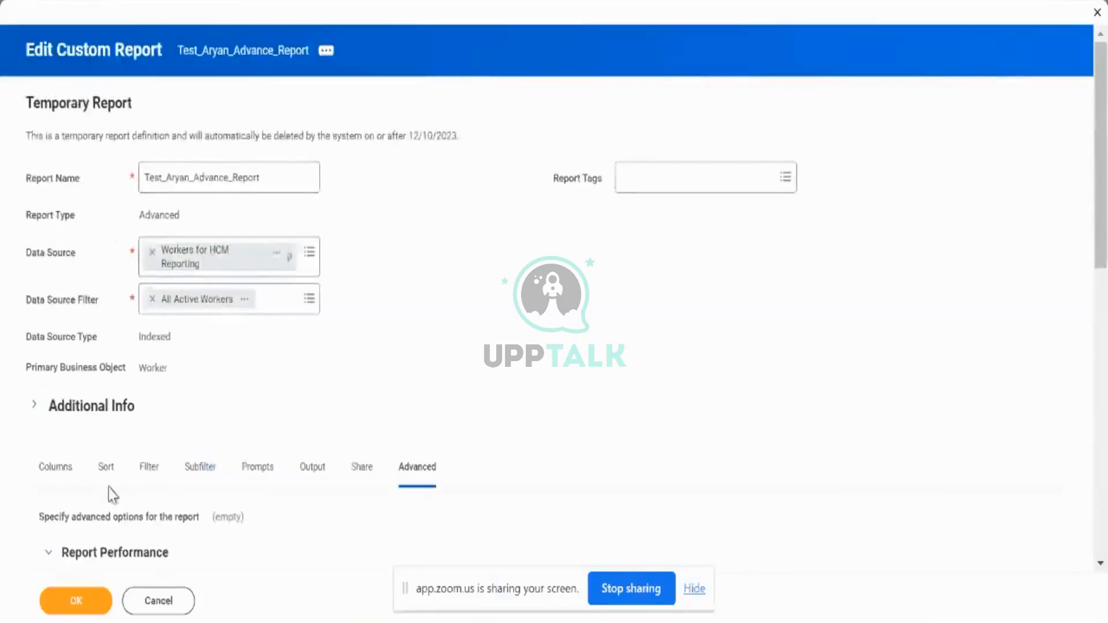
{"action": "left_click", "coordinate": [77, 601]}
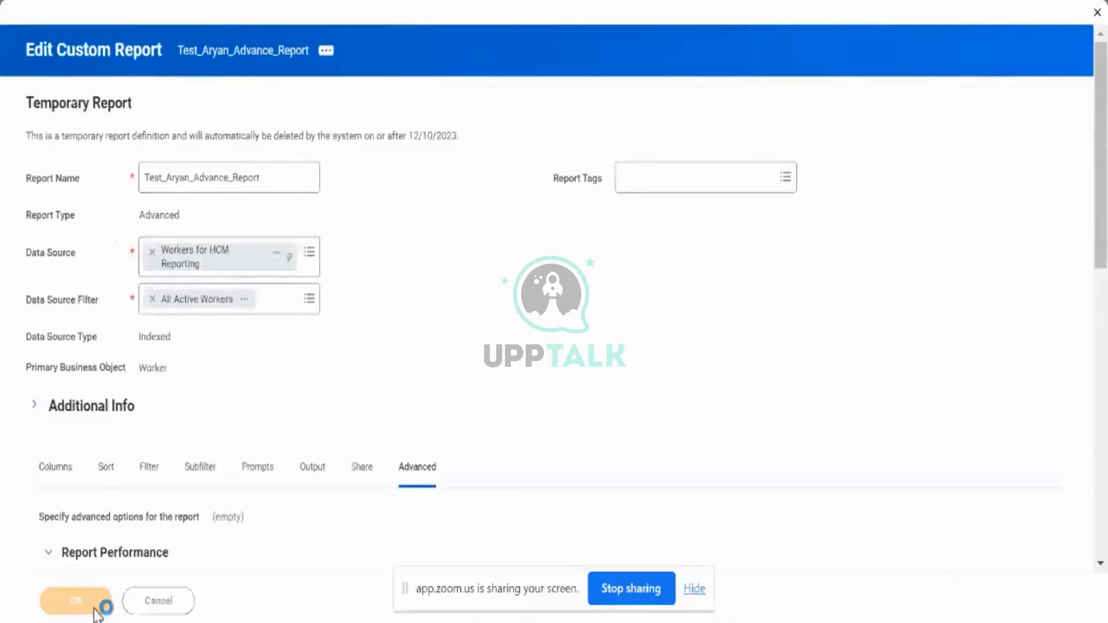